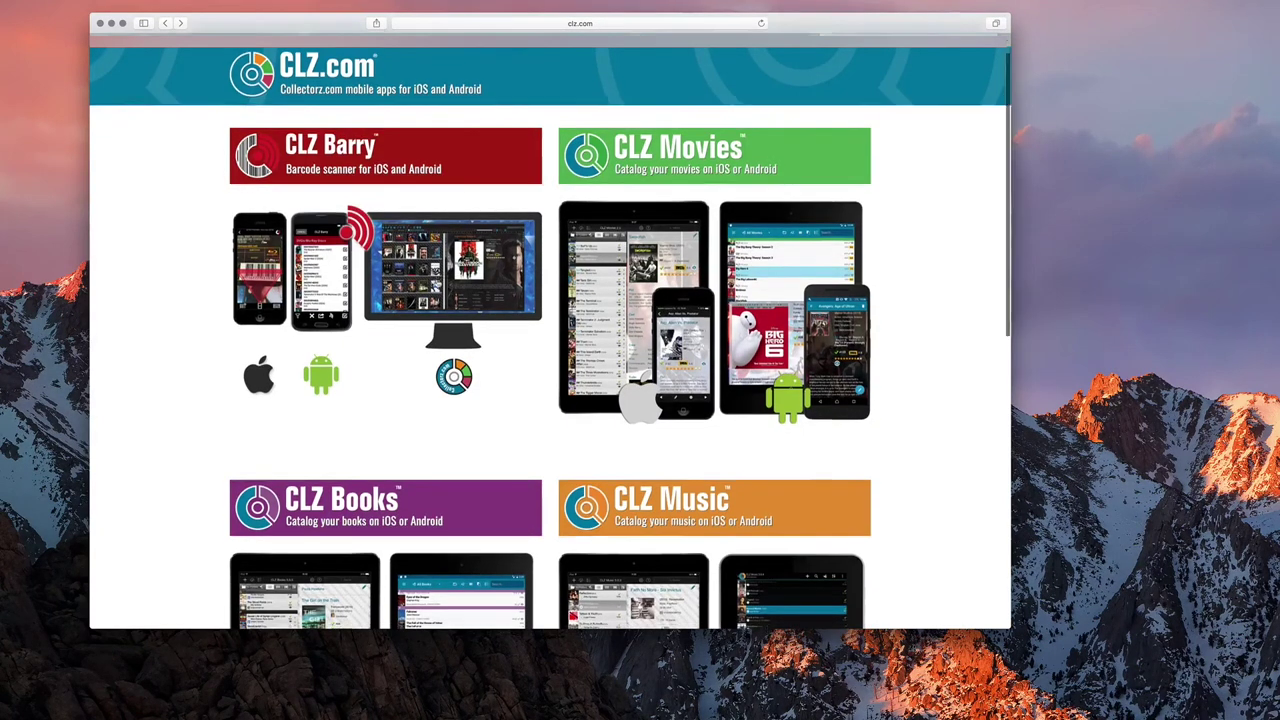
# - Scroll the clz.com app overview down to the CLZ Comics and CLZ Games banners
pyautogui.scroll(-3, 437, 272)
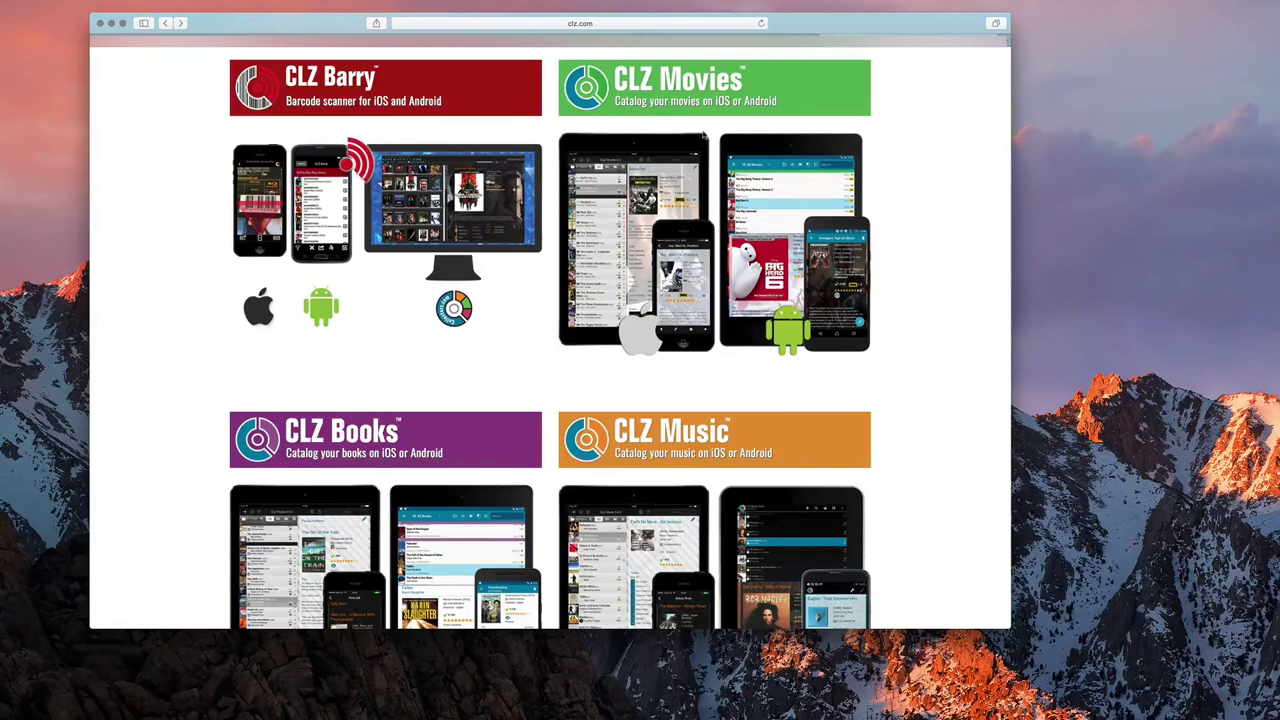
pyautogui.scroll(-5, 681, 167)
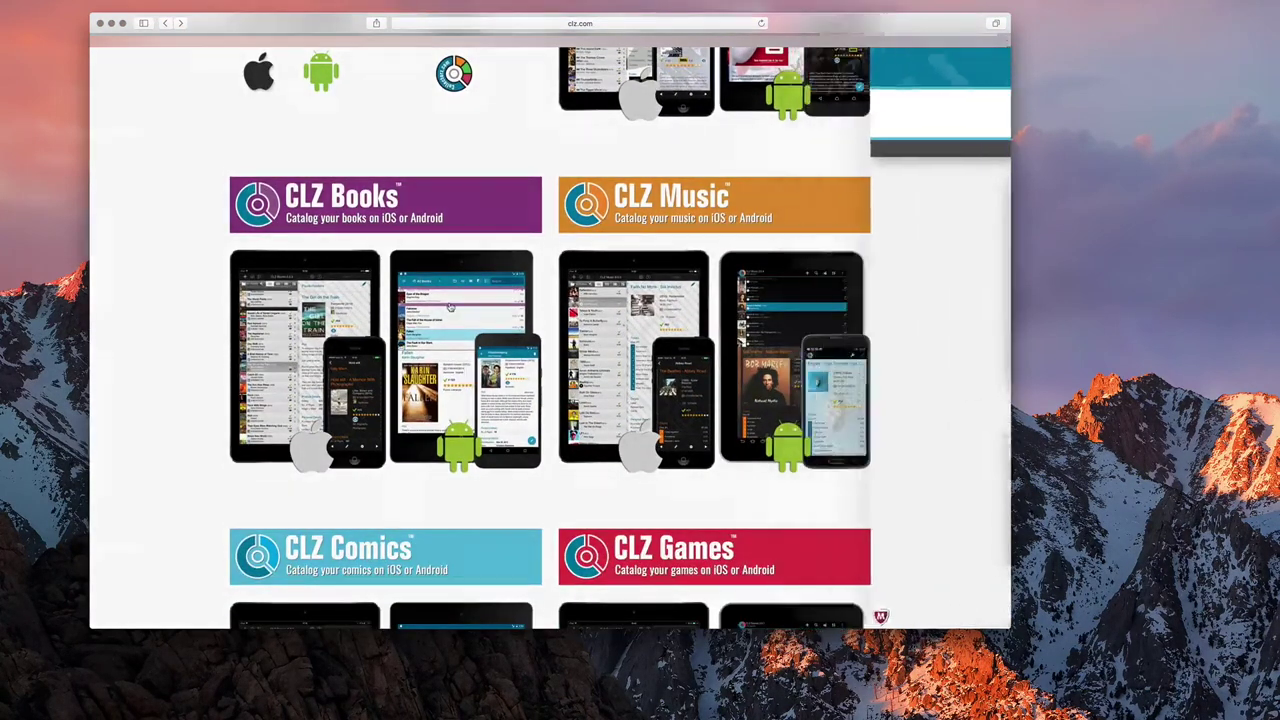
pyautogui.scroll(-4, 311, 425)
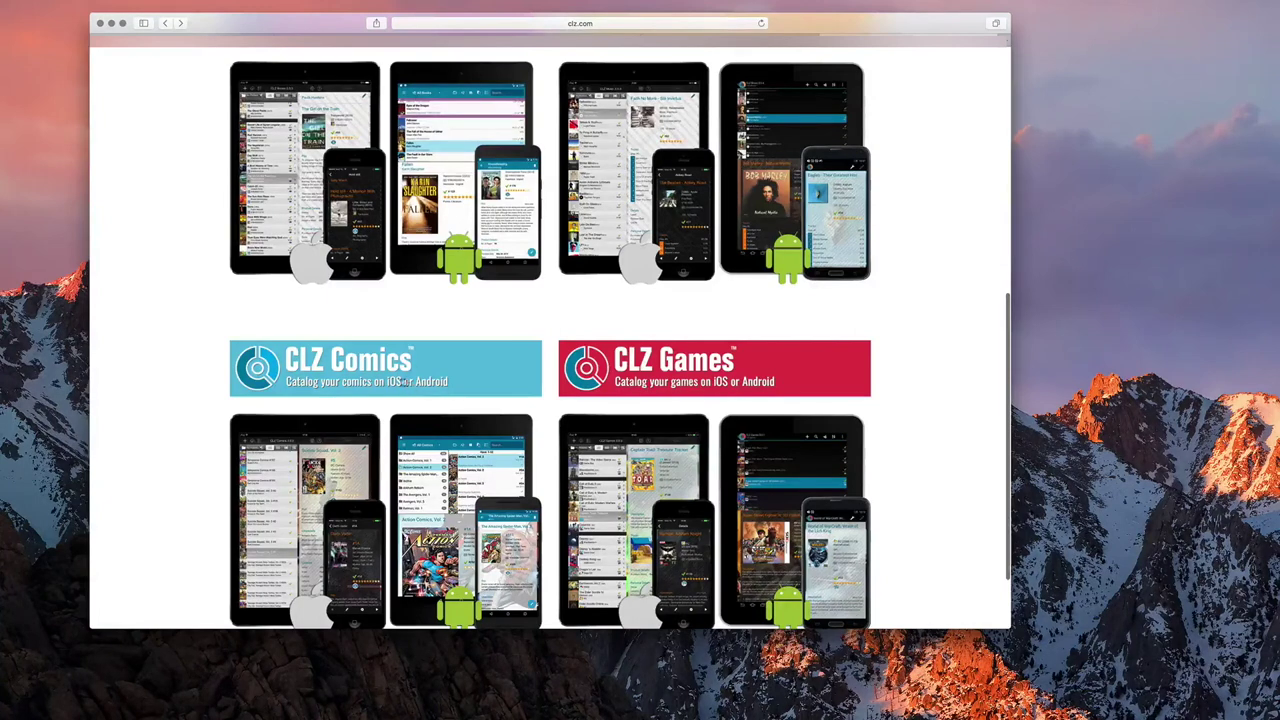
# - Open the CLZ Comics product page, then the Comic Collector desktop software page
pyautogui.click(373, 368)
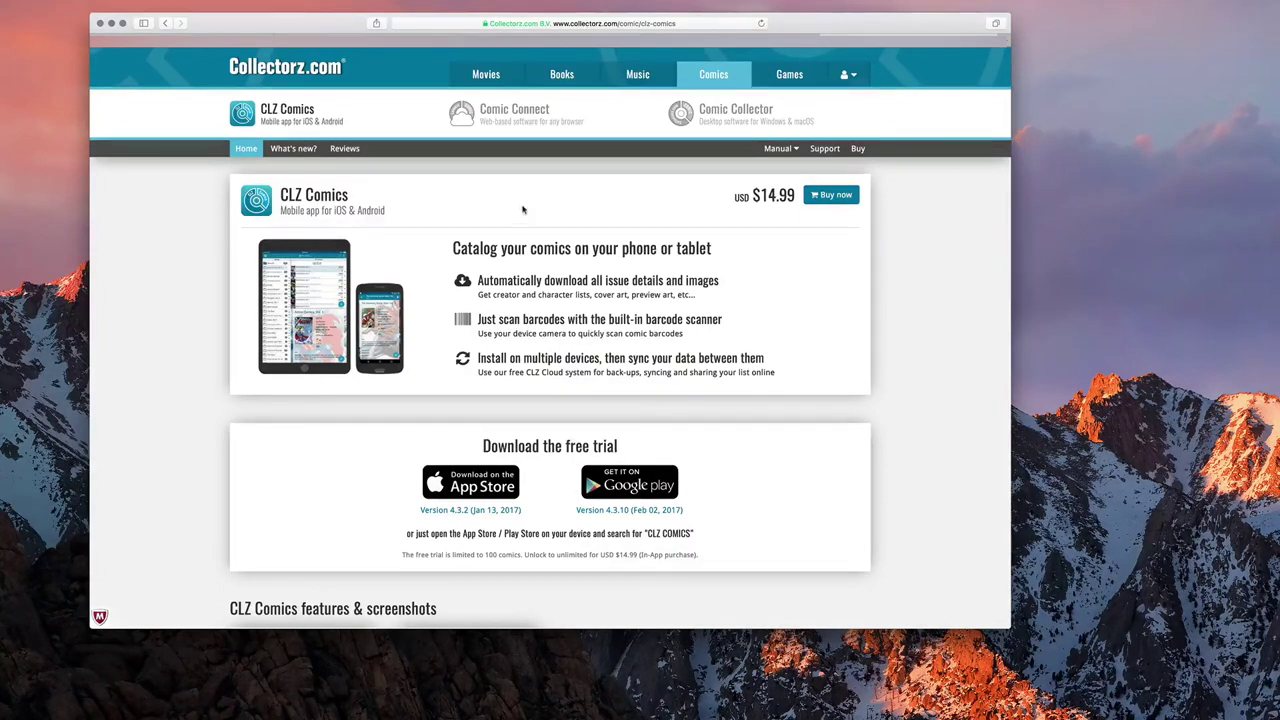
pyautogui.click(730, 117)
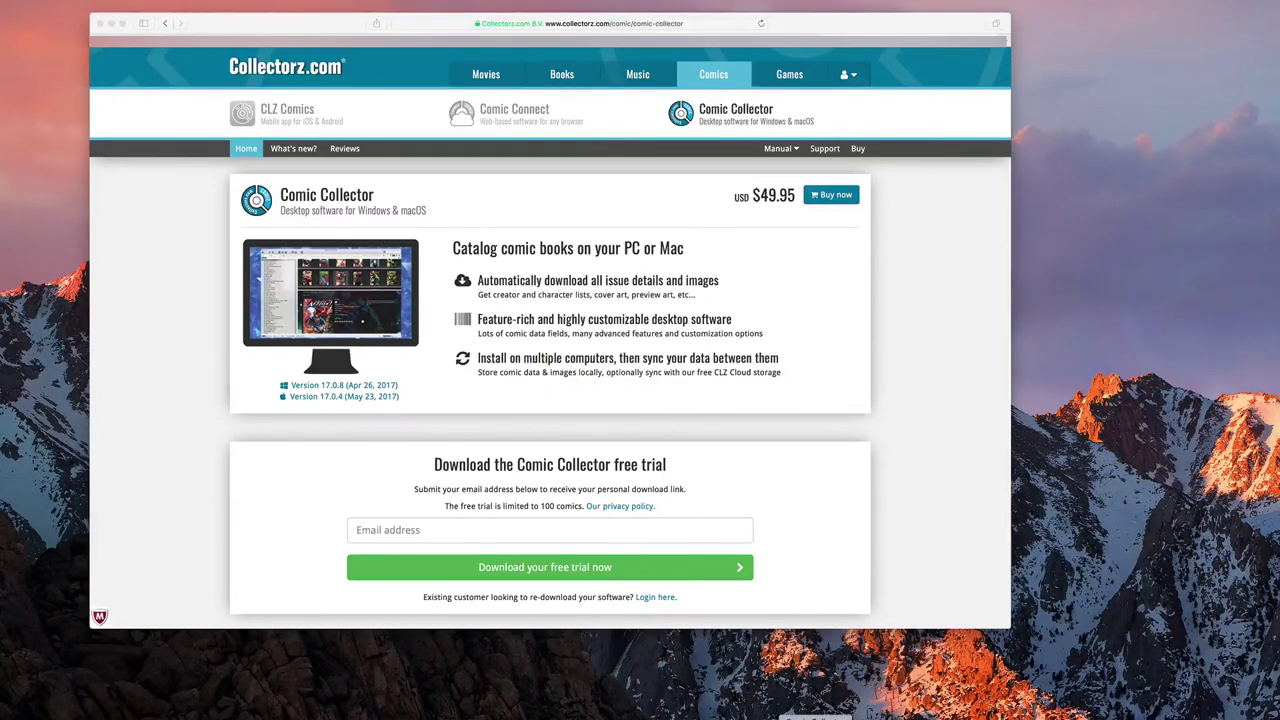
# - Bring up the Comic Collector Dock menu listing its open collection windows
pyautogui.rightClick(847, 712)
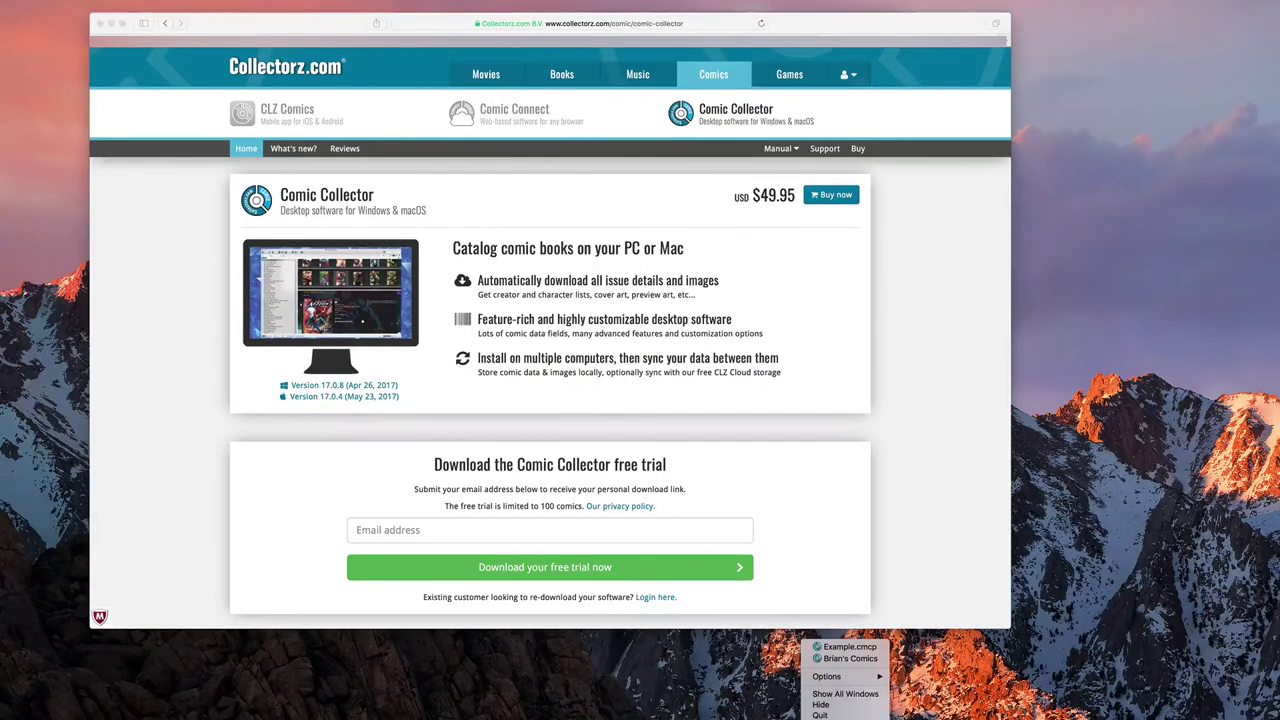
# - Bring the comics collection window to the front and enlarge it toward both top corners
pyautogui.click(848, 658)
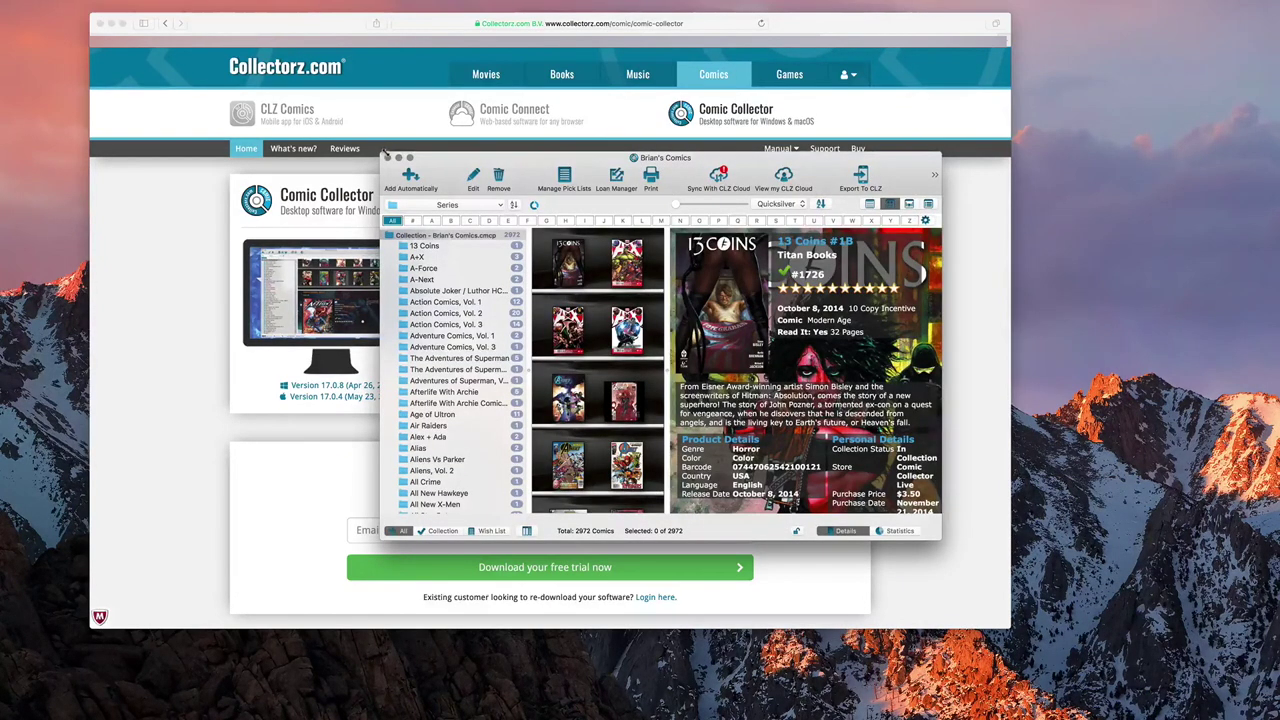
pyautogui.moveTo(386, 156); pyautogui.dragTo(180, 52)
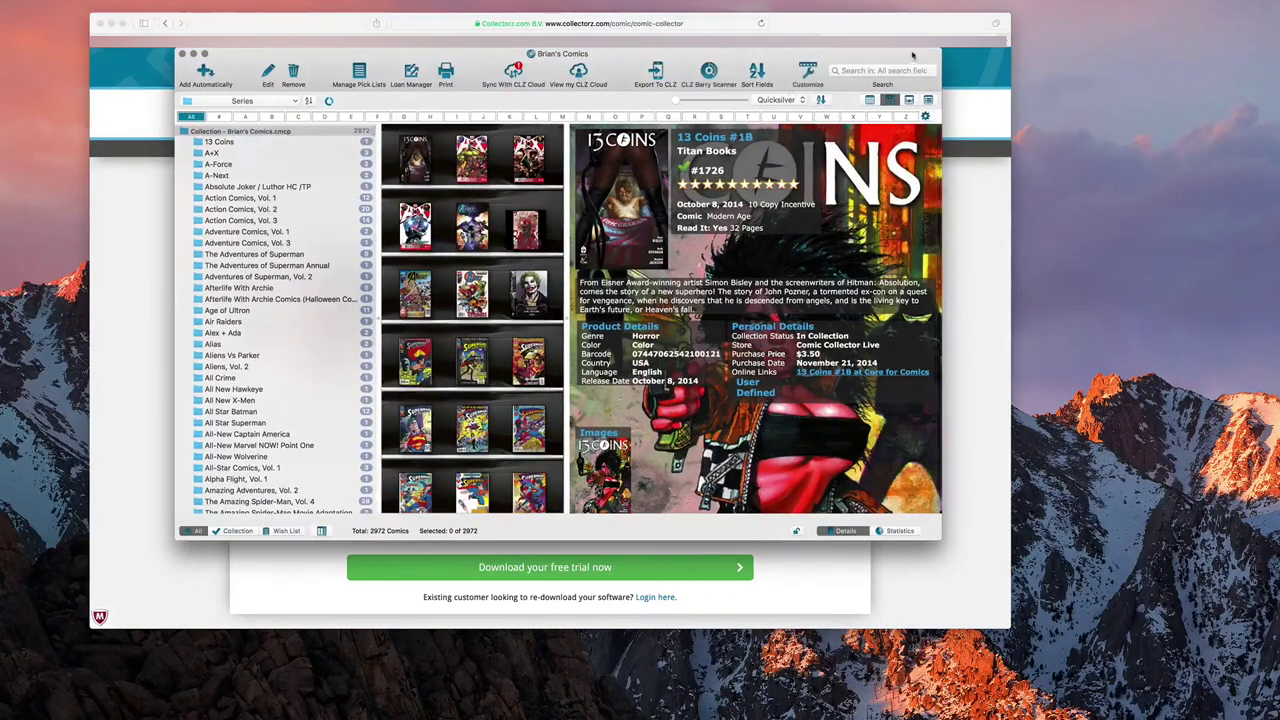
pyautogui.moveTo(940, 48); pyautogui.dragTo(1060, 10)
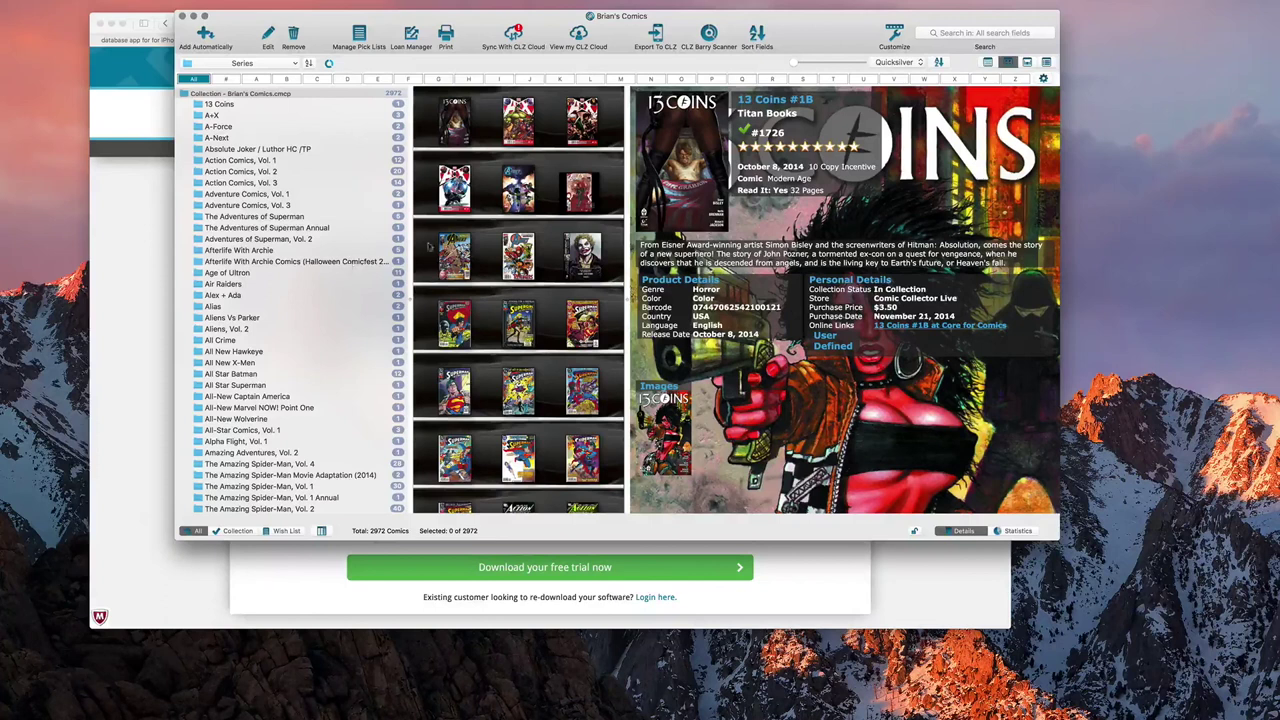
# - Scroll through the series list and bring up the shelf theme choices
pyautogui.scroll(-3, 547, 265)
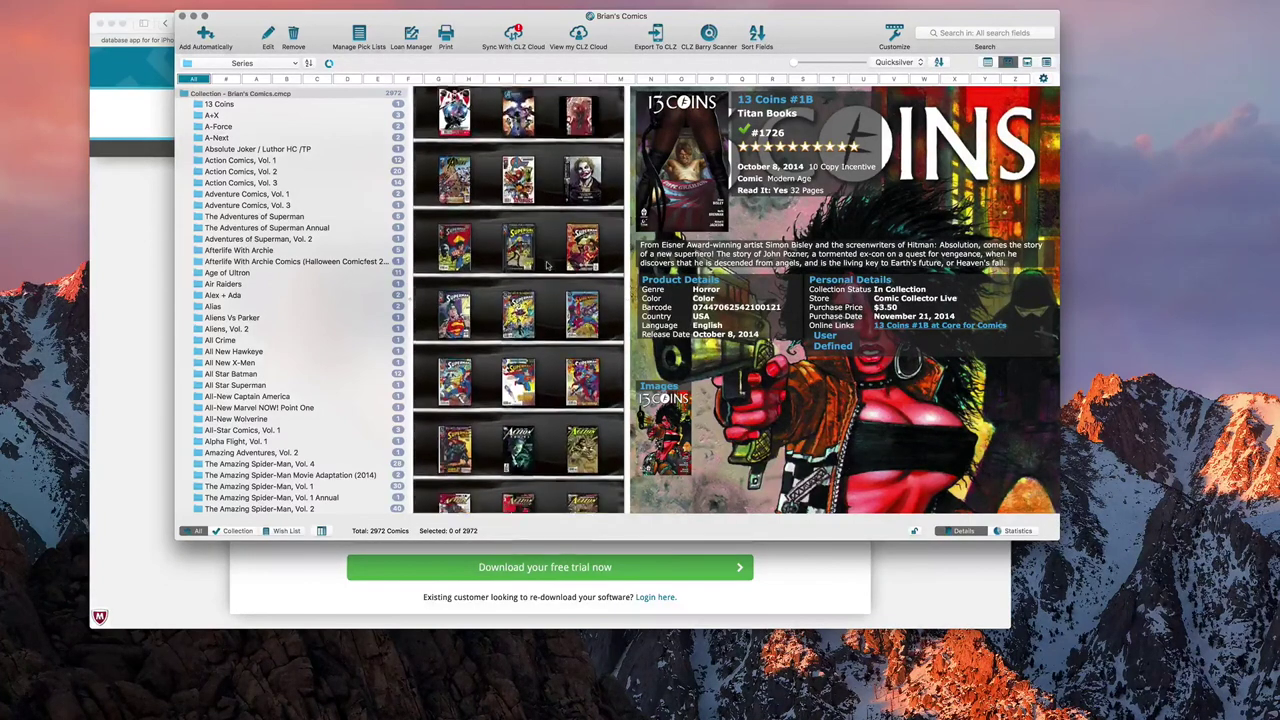
pyautogui.scroll(3, 547, 265)
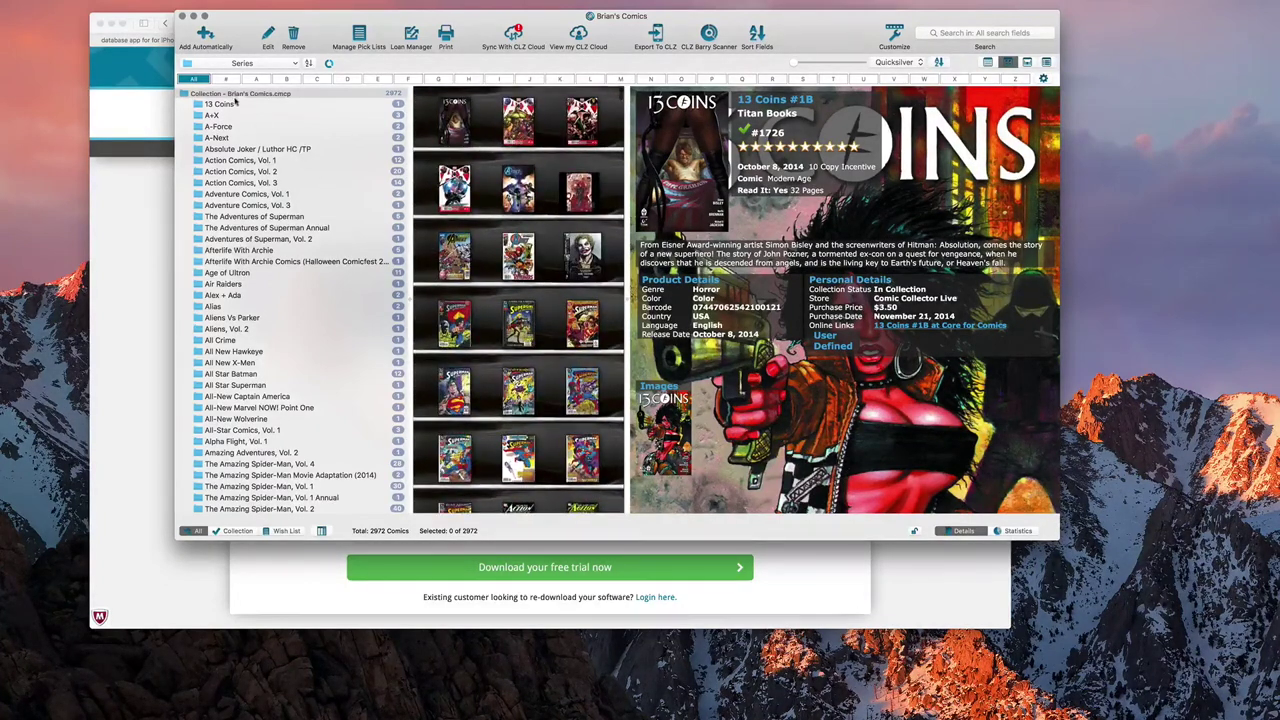
pyautogui.scroll(-20, 236, 160)
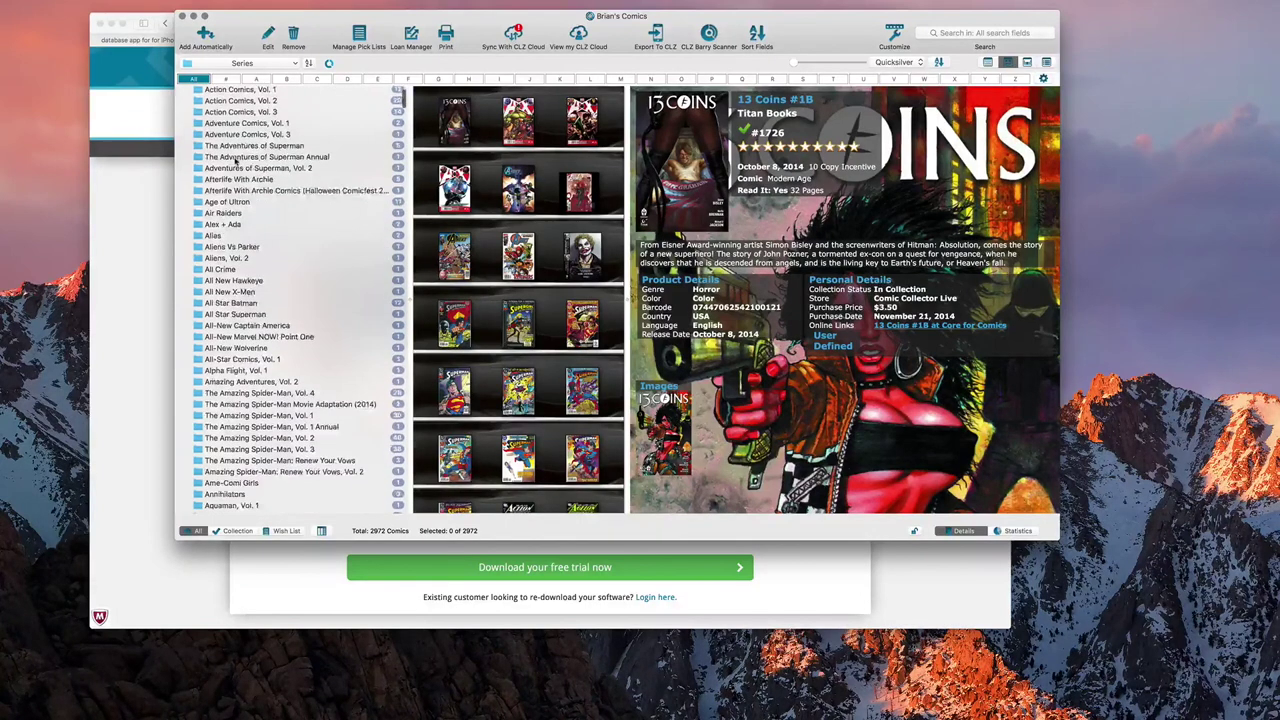
pyautogui.scroll(-20, 236, 160)
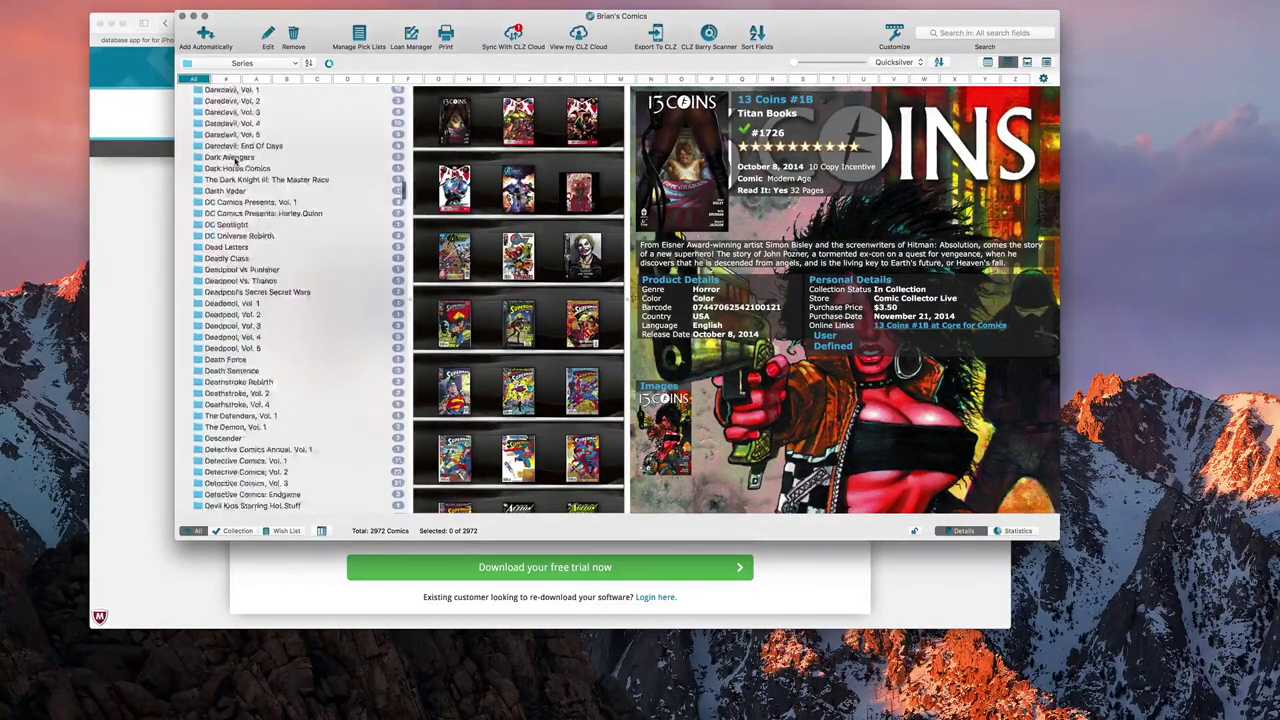
pyautogui.scroll(-20, 236, 160)
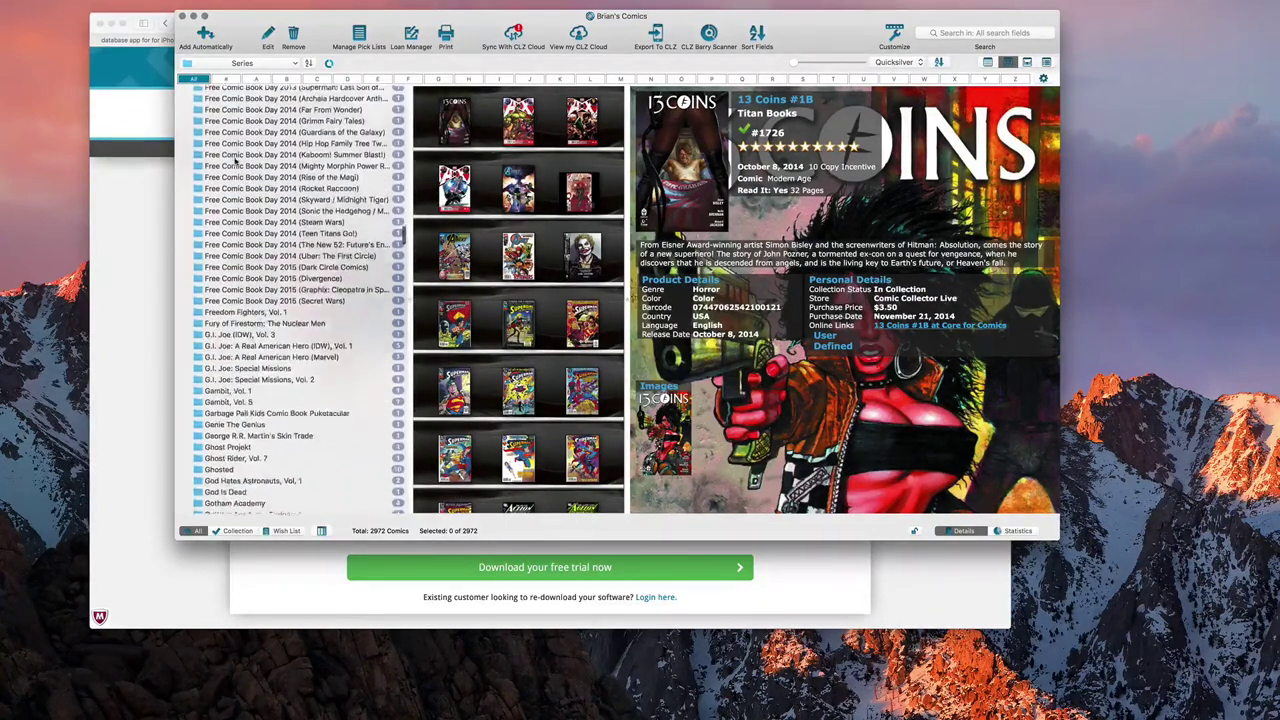
pyautogui.scroll(-10, 235, 160)
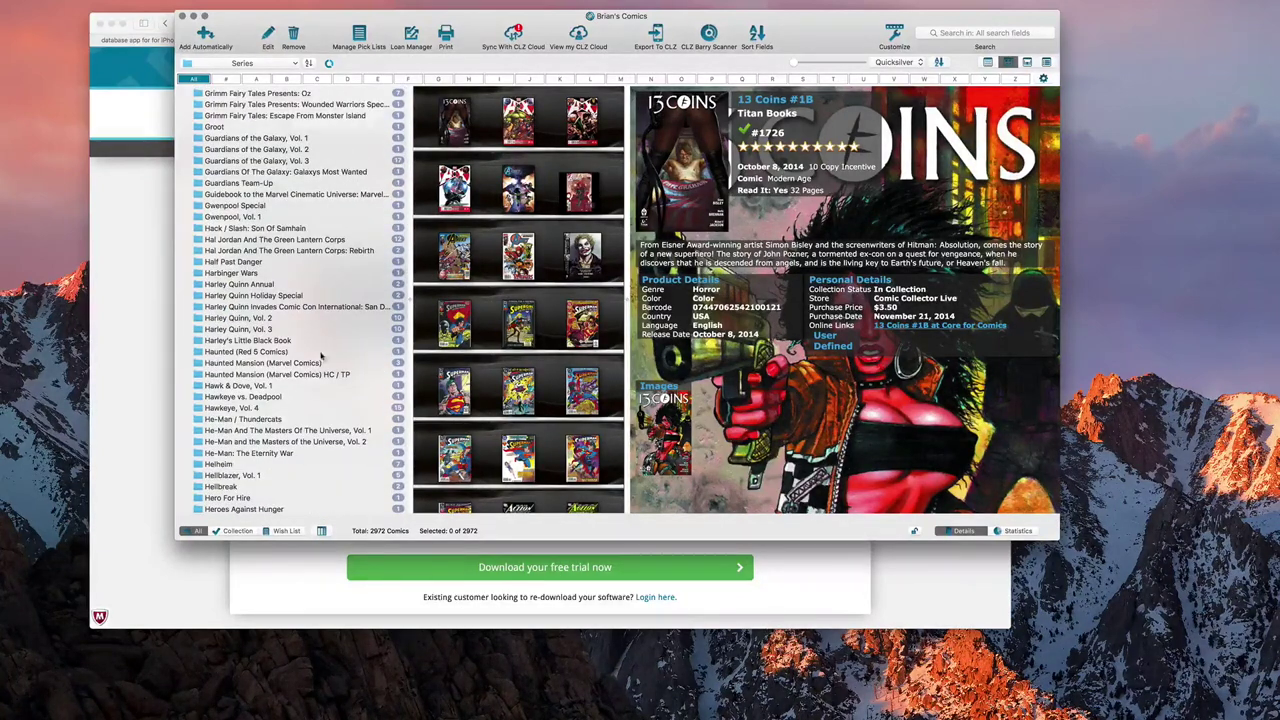
pyautogui.click(898, 62)
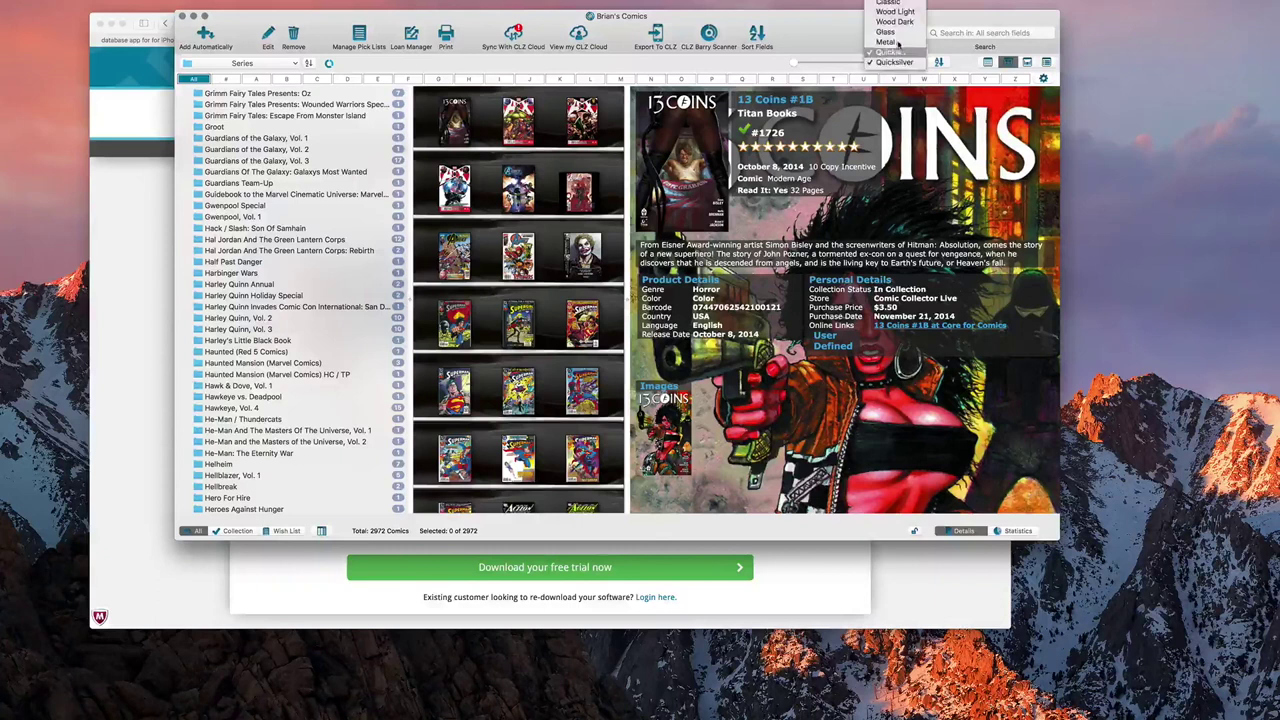
pyautogui.click(888, 18)
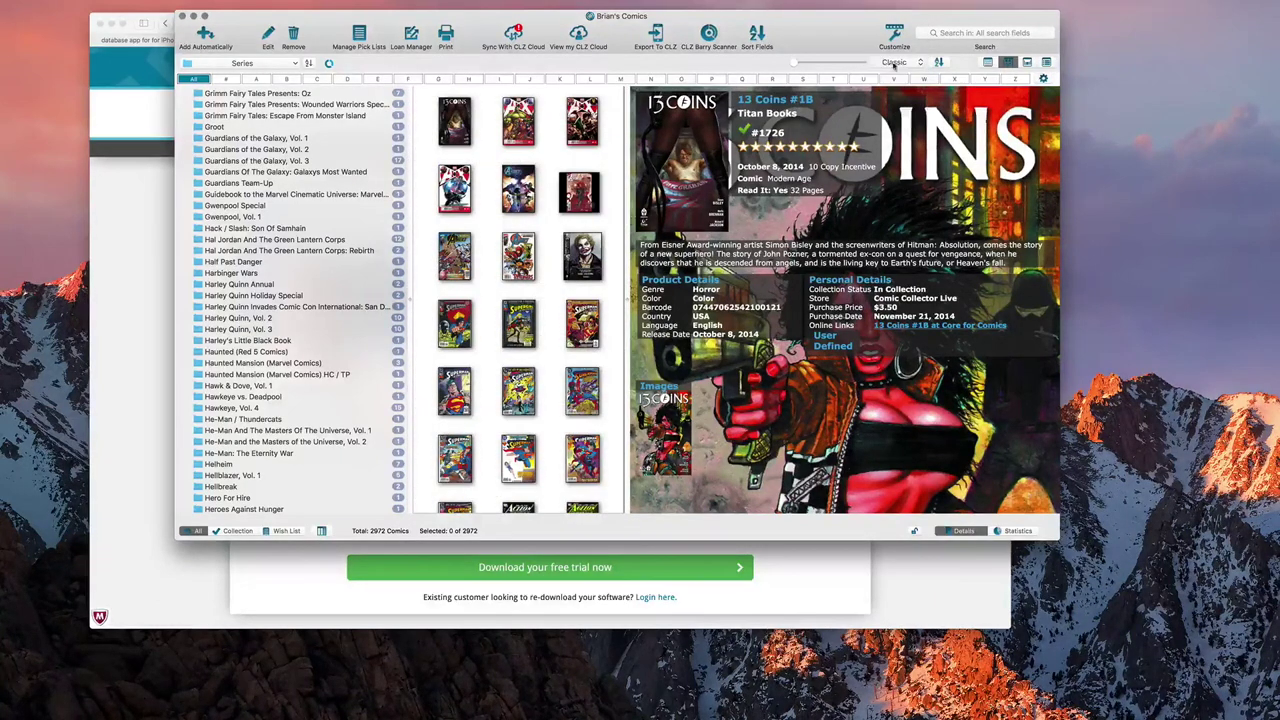
pyautogui.click(897, 62)
pyautogui.click(895, 76)
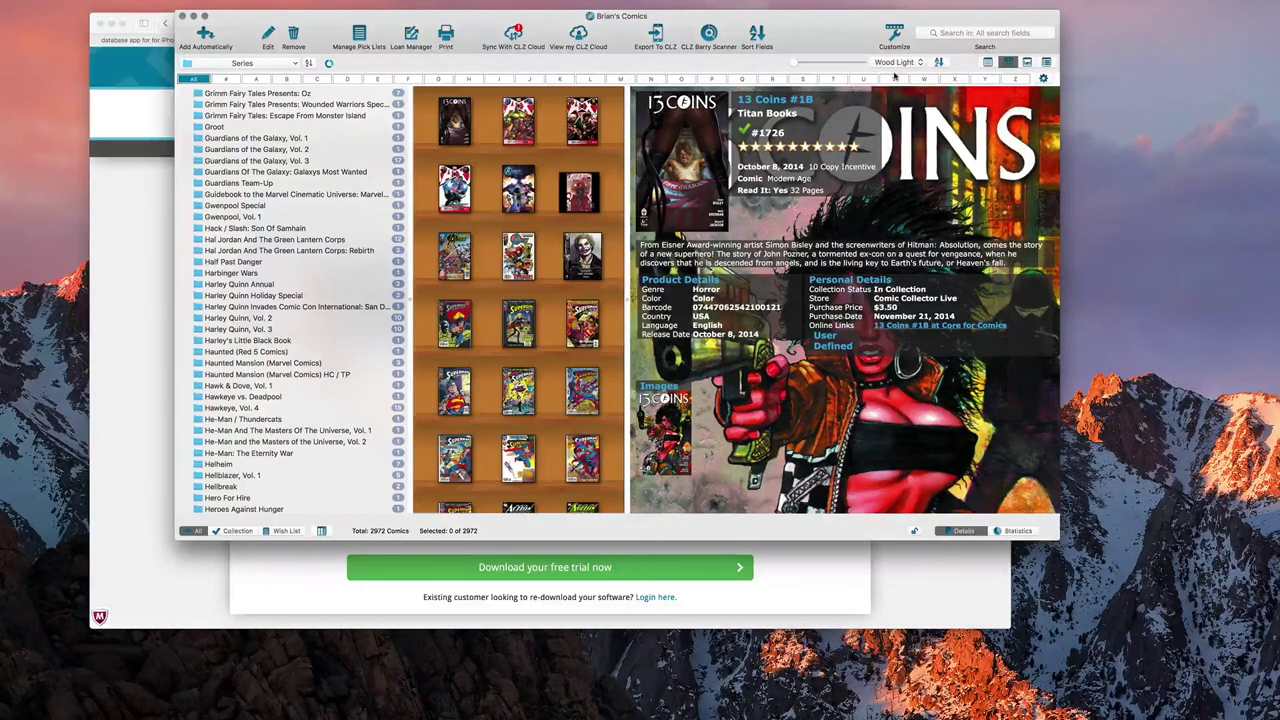
pyautogui.click(900, 61)
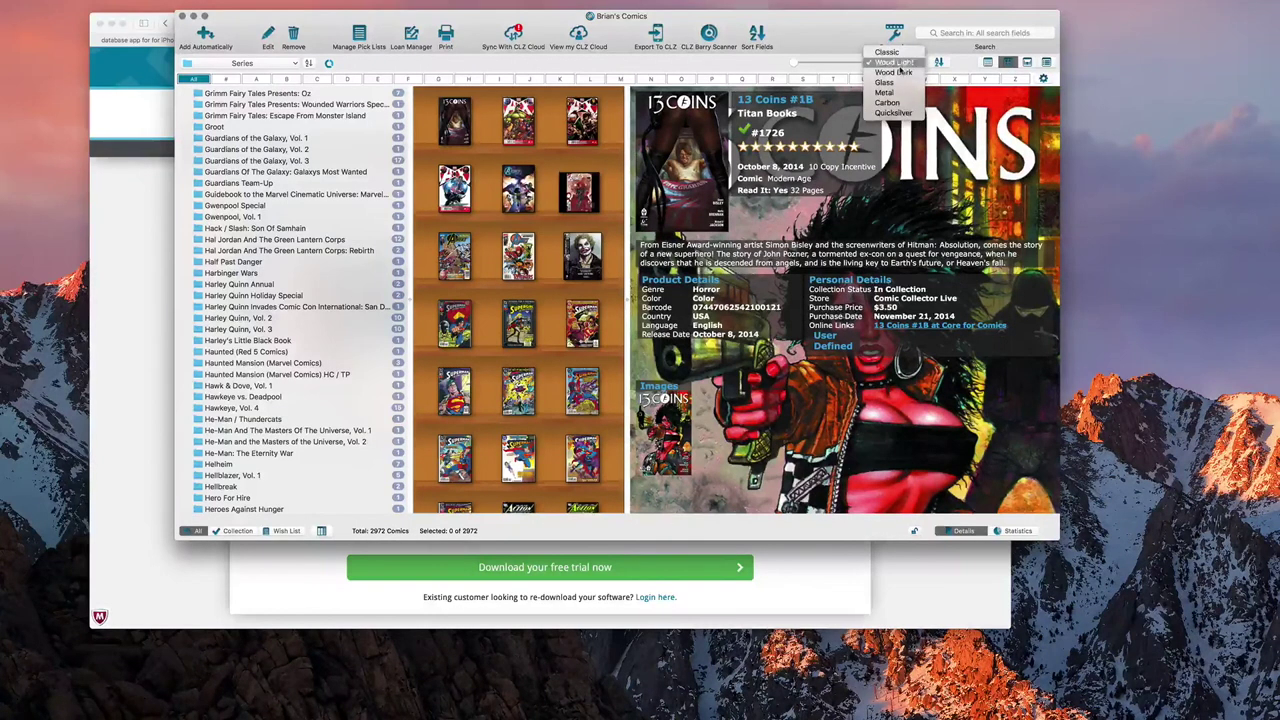
pyautogui.click(896, 63)
pyautogui.click(897, 62)
pyautogui.click(895, 72)
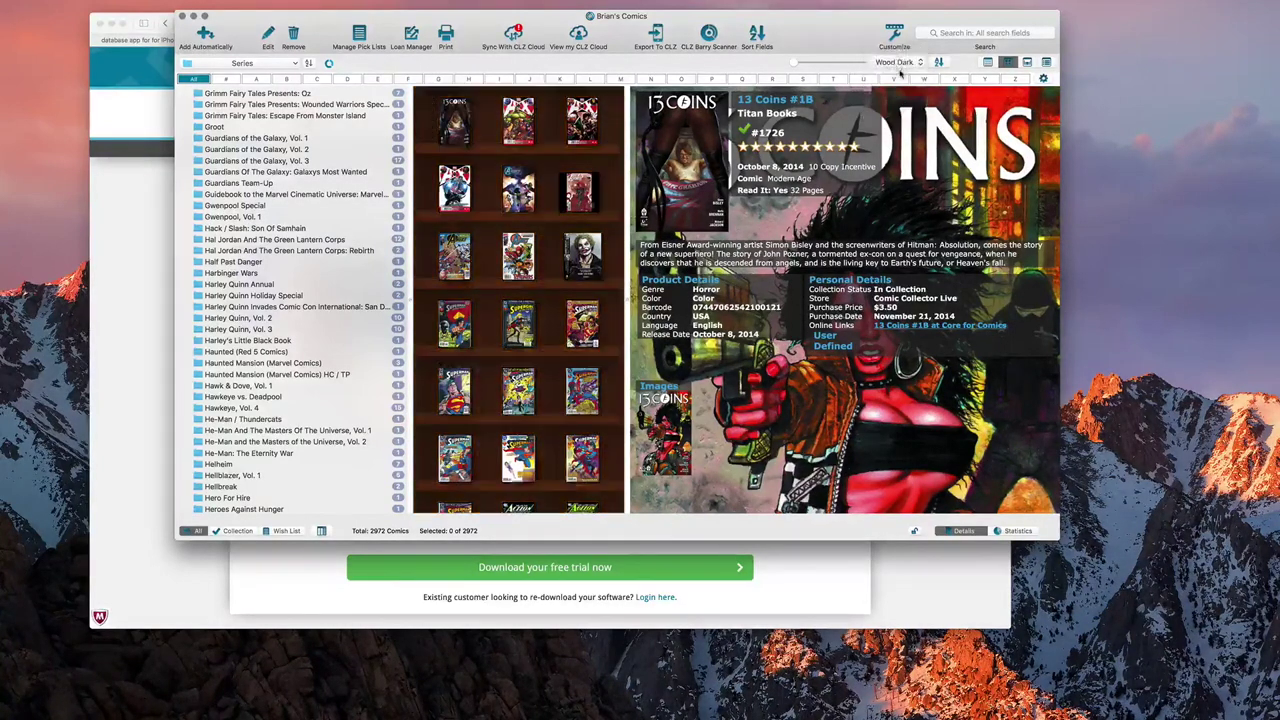
pyautogui.click(897, 62)
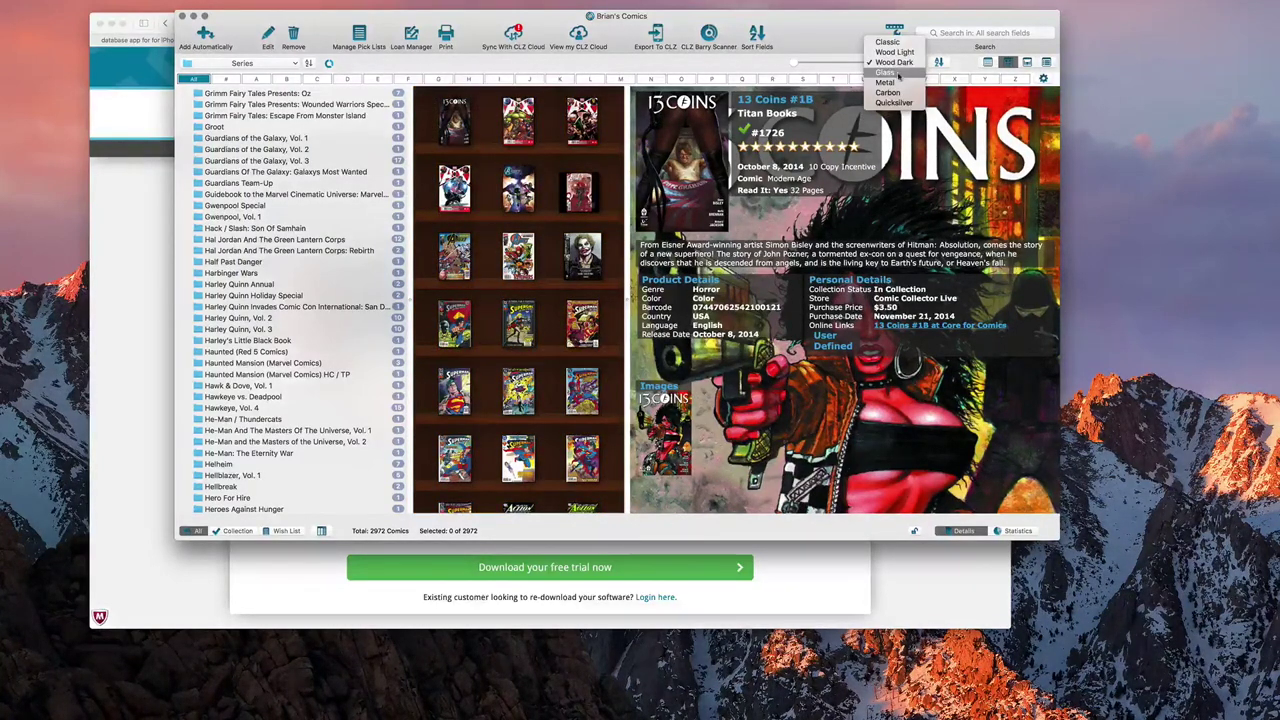
pyautogui.click(897, 73)
pyautogui.click(897, 63)
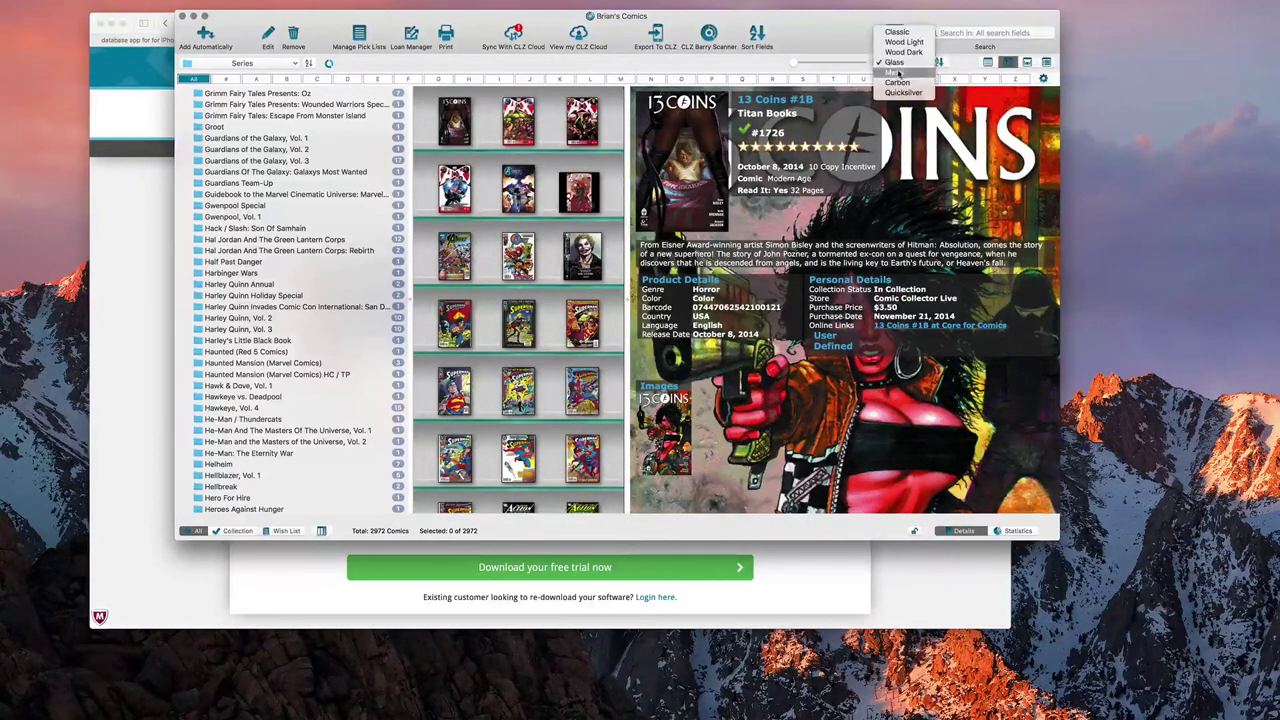
pyautogui.click(897, 73)
pyautogui.click(897, 63)
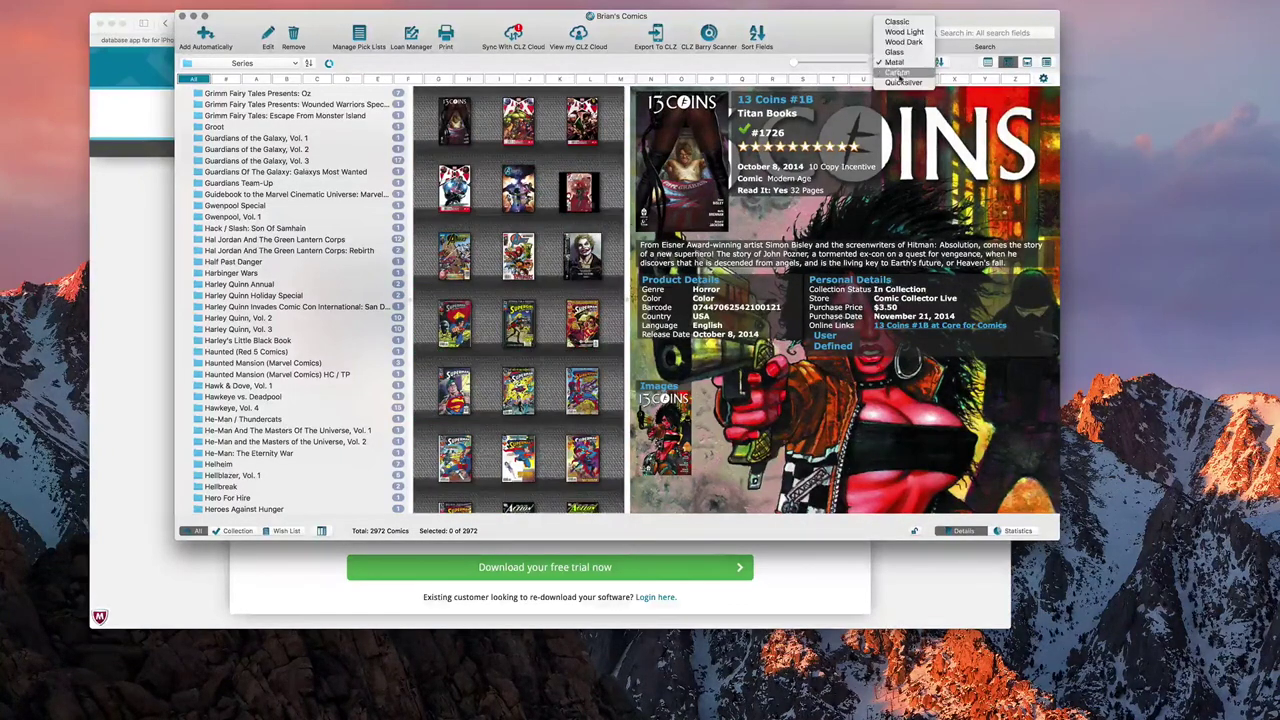
pyautogui.click(896, 73)
pyautogui.click(897, 63)
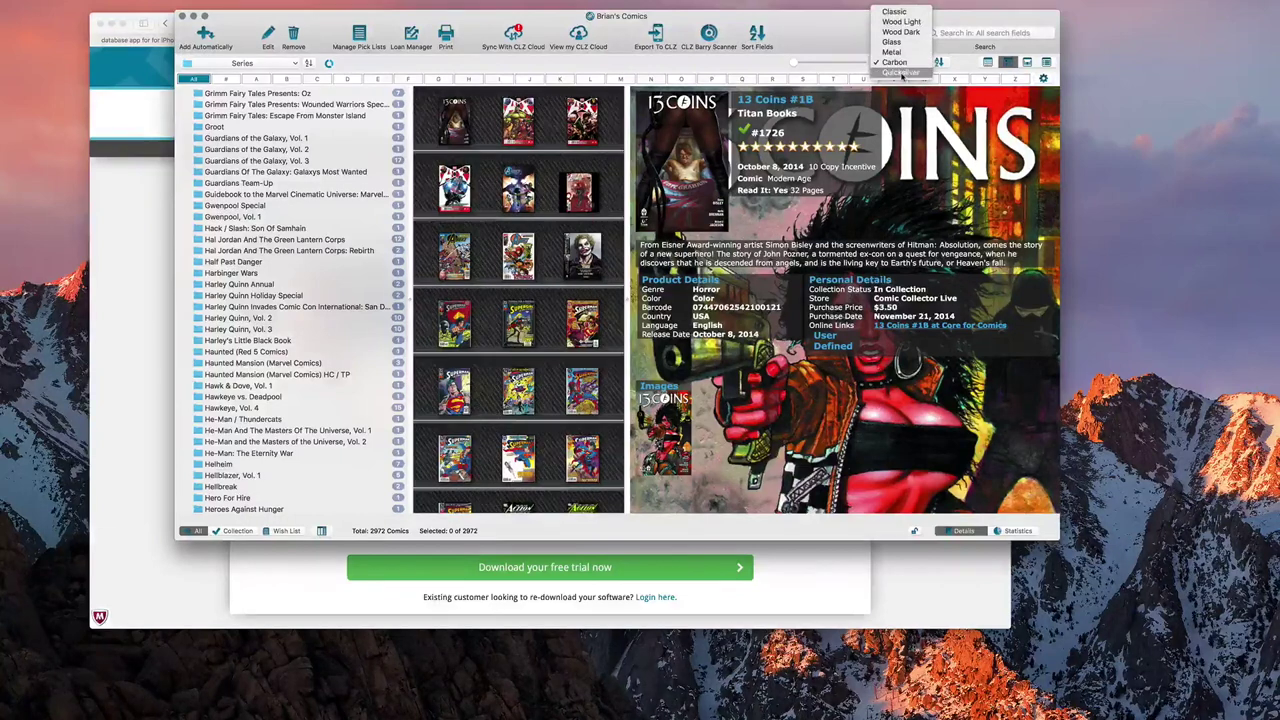
pyautogui.click(897, 73)
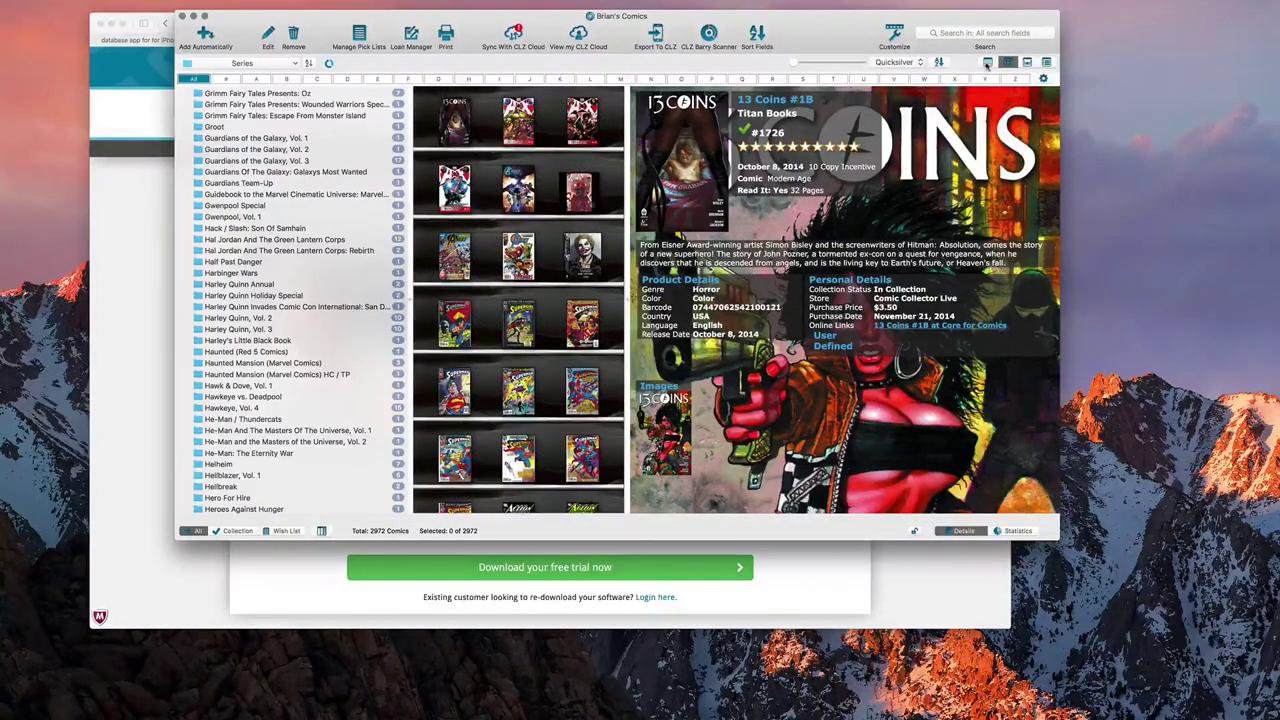
pyautogui.click(987, 63)
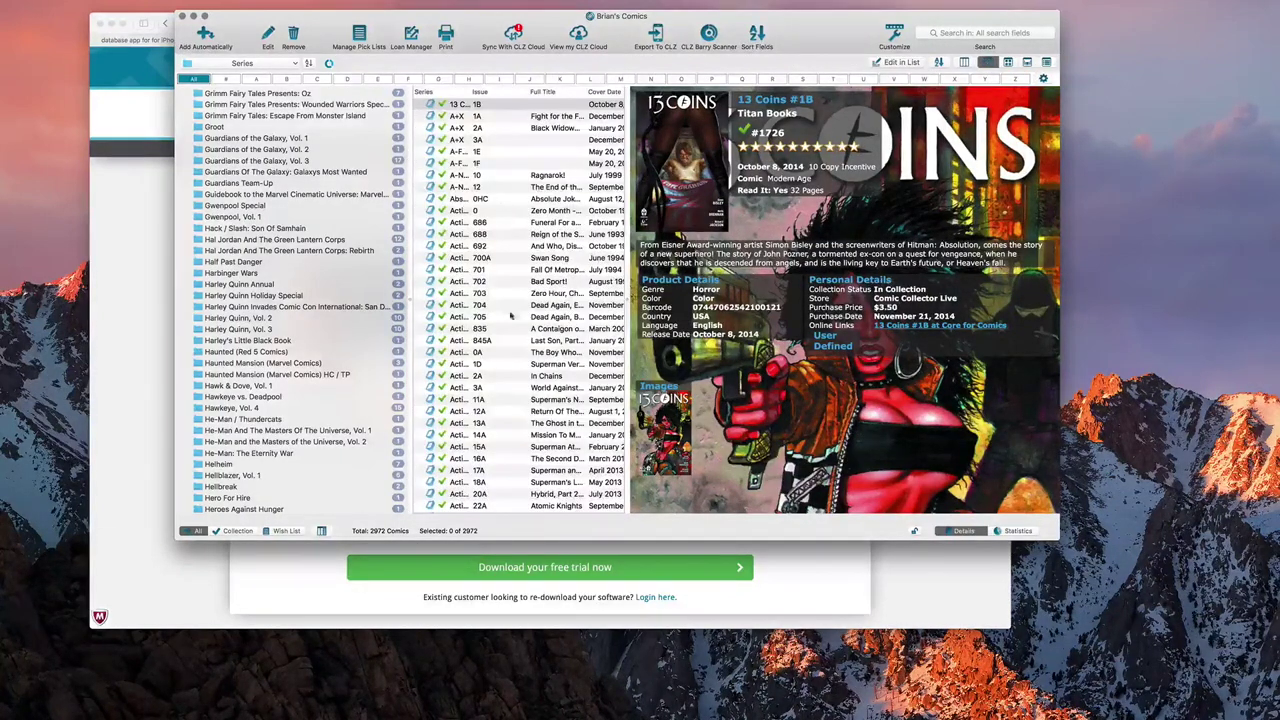
# - Try the single large cover and card list views, ending back on the cover shelf
pyautogui.click(1008, 62)
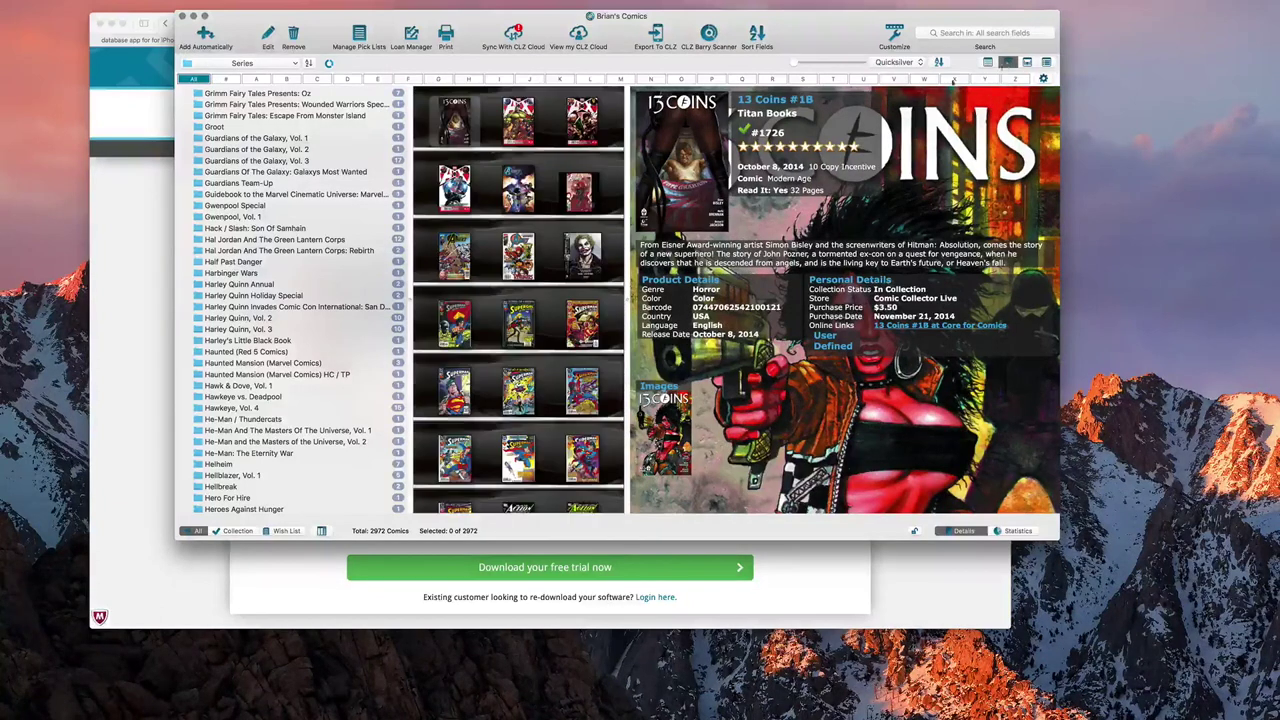
pyautogui.click(1027, 62)
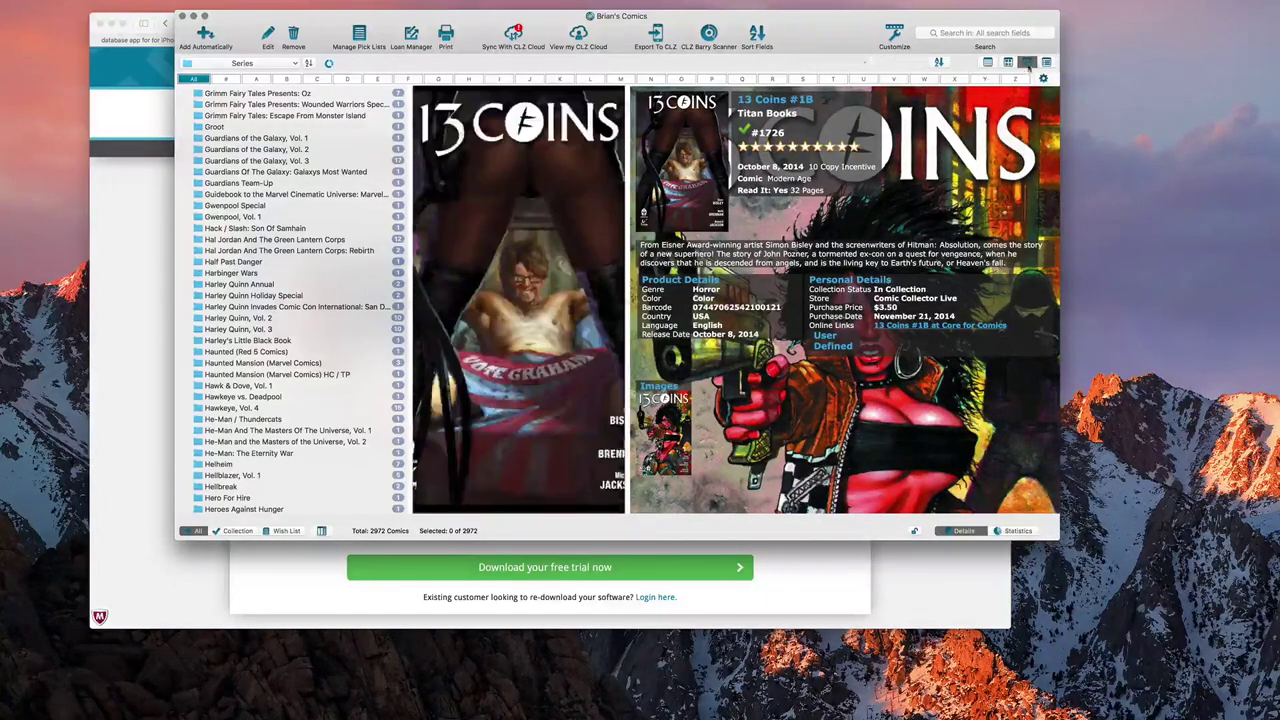
pyautogui.scroll(-3, 510, 425)
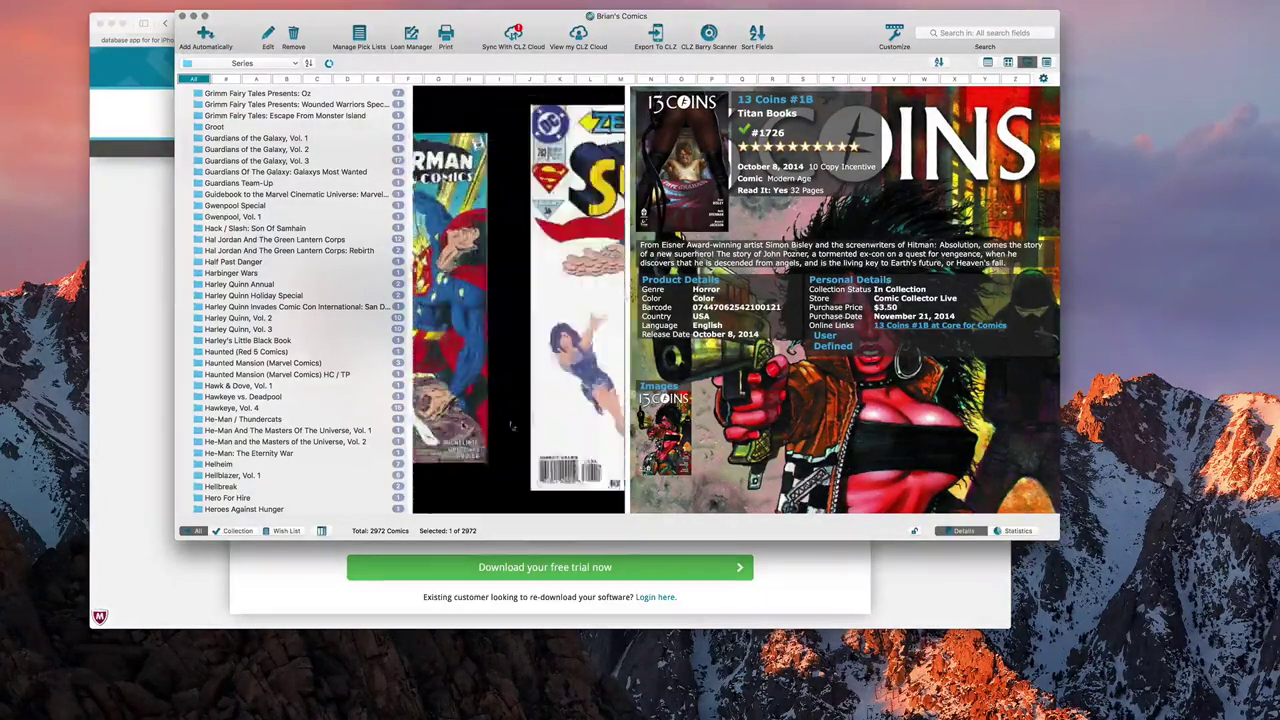
pyautogui.click(478, 218)
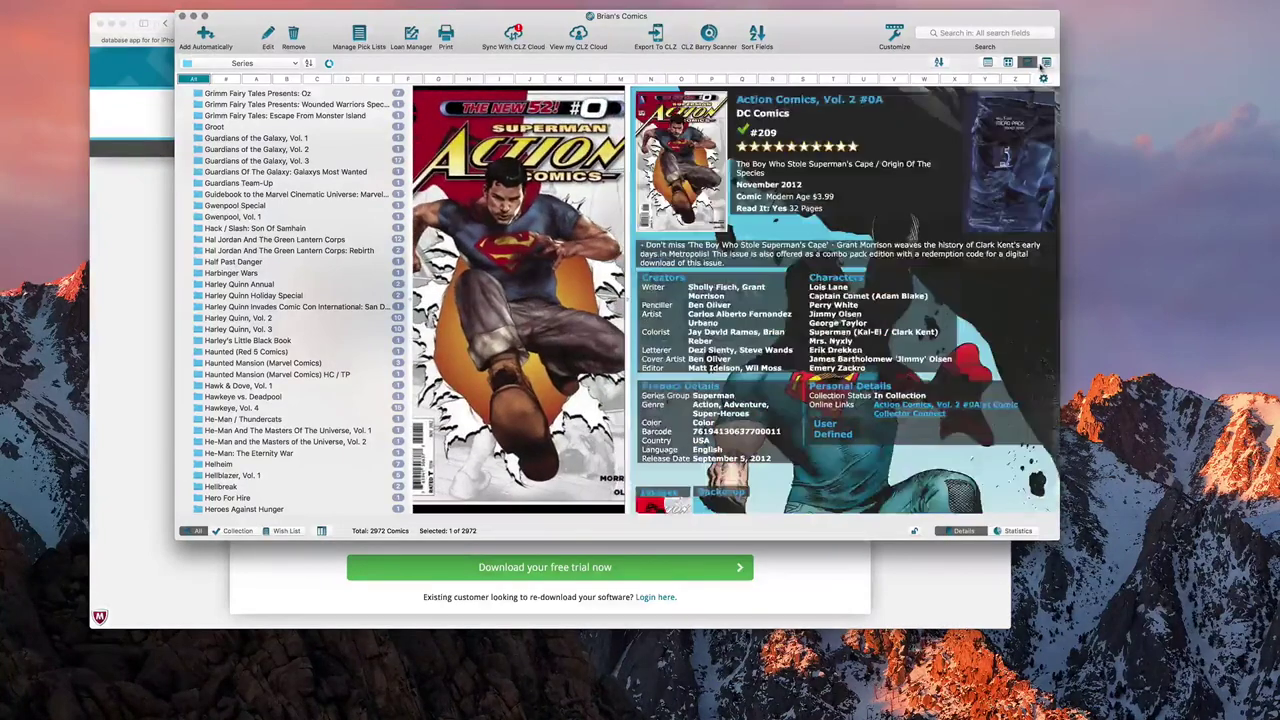
pyautogui.click(1046, 62)
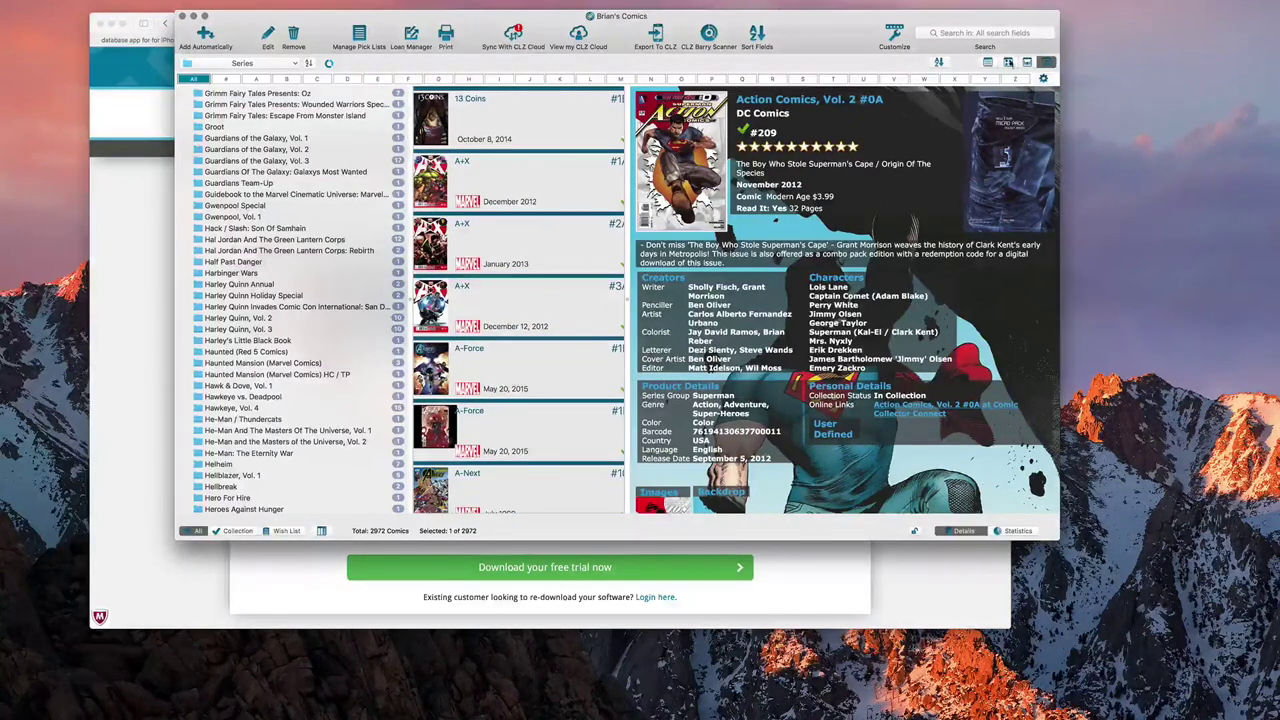
pyautogui.click(1007, 62)
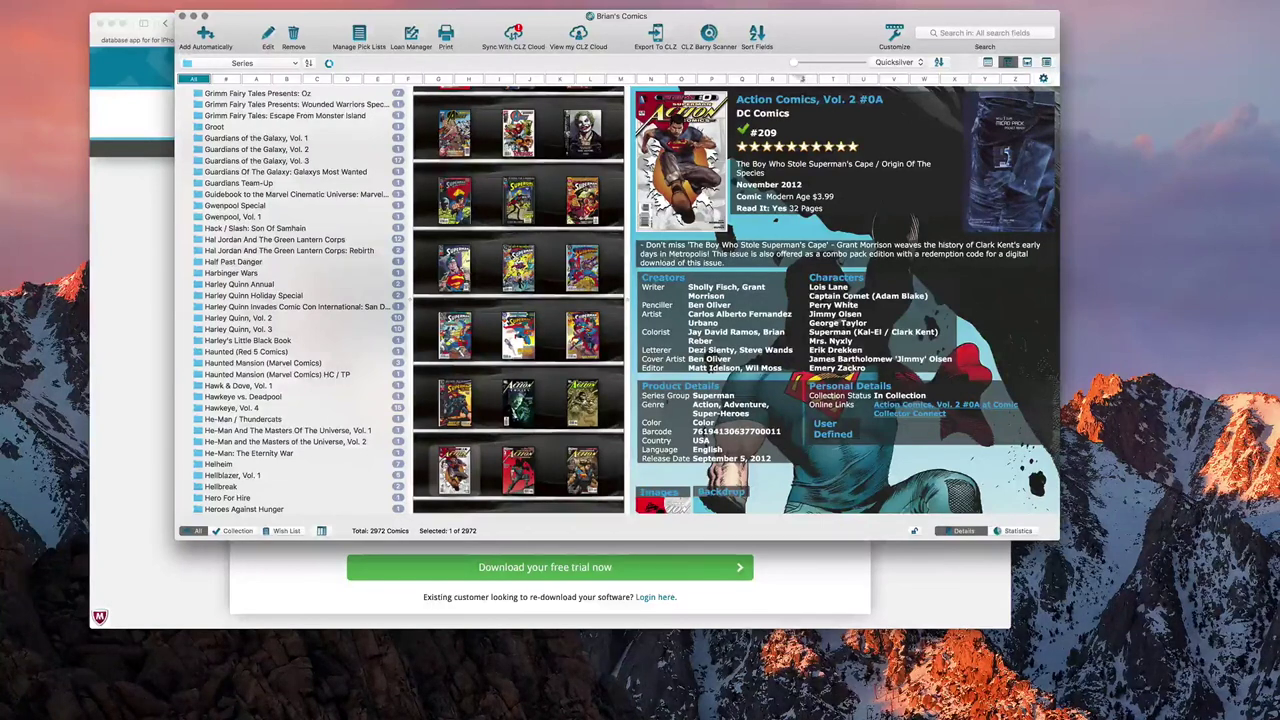
# - Enlarge the cover images and the collection window, and show the Gwenpool Special series
pyautogui.moveTo(793, 63)
pyautogui.mouseDown()
pyautogui.moveTo(826, 64)
pyautogui.moveTo(778, 68)
pyautogui.mouseUp()
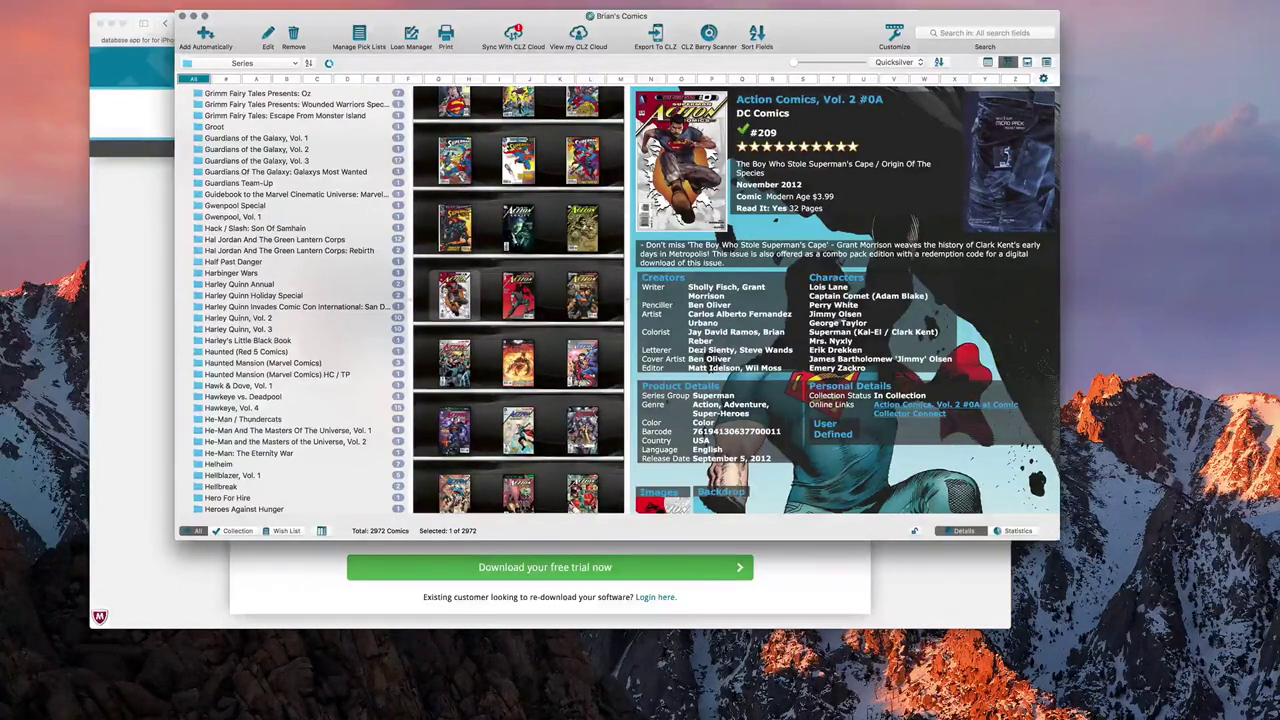
pyautogui.moveTo(1058, 540); pyautogui.dragTo(1150, 660)
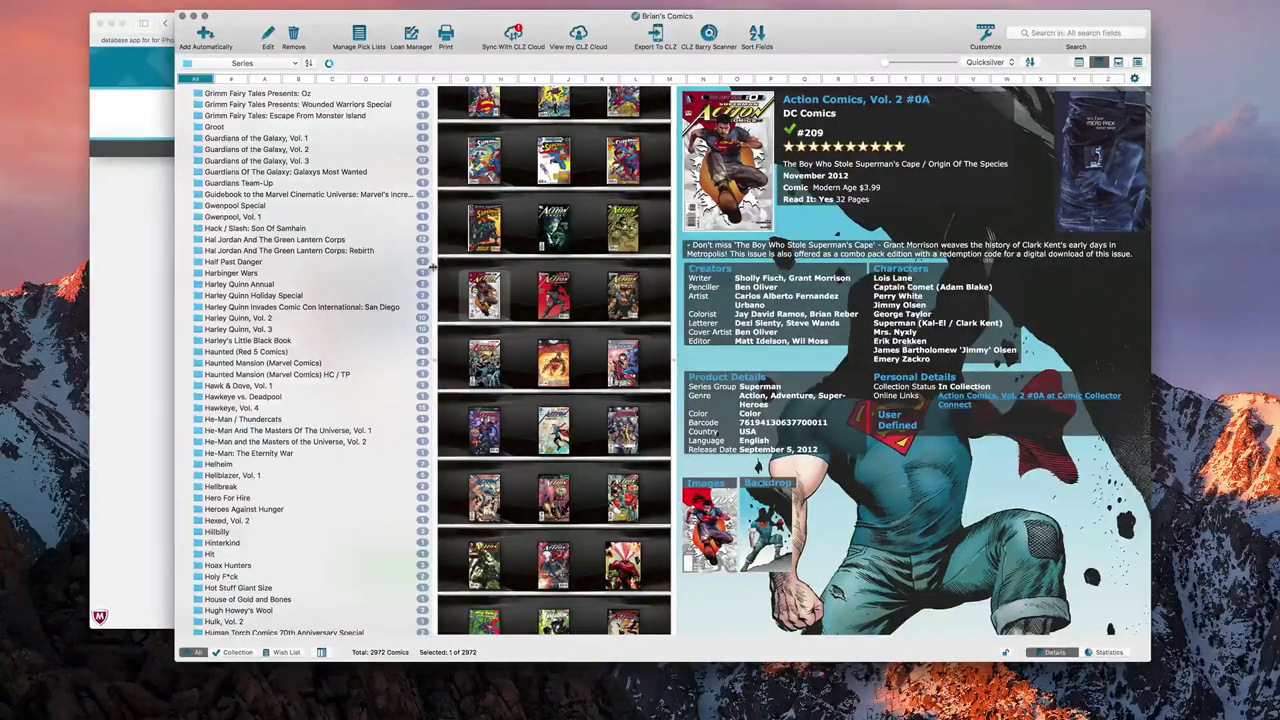
pyautogui.click(232, 205)
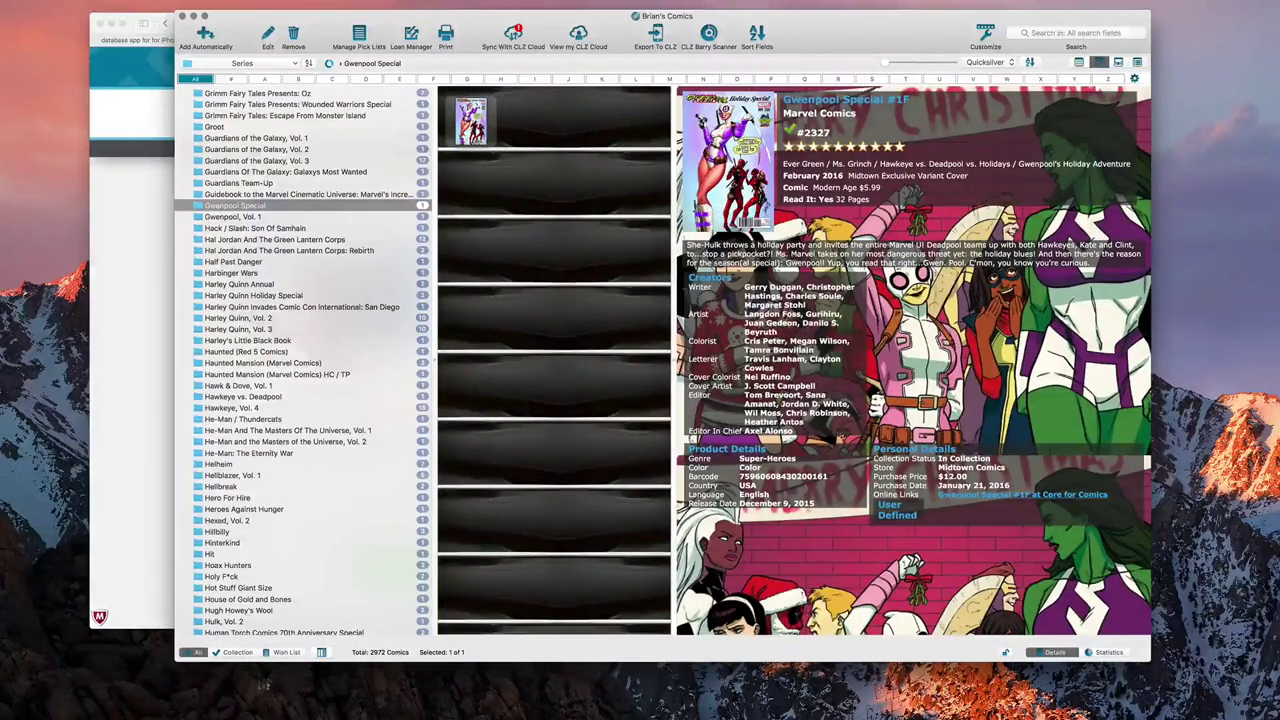
# - Try the full-height folders, full-height details and details-below panel layouts
pyautogui.click(321, 652)
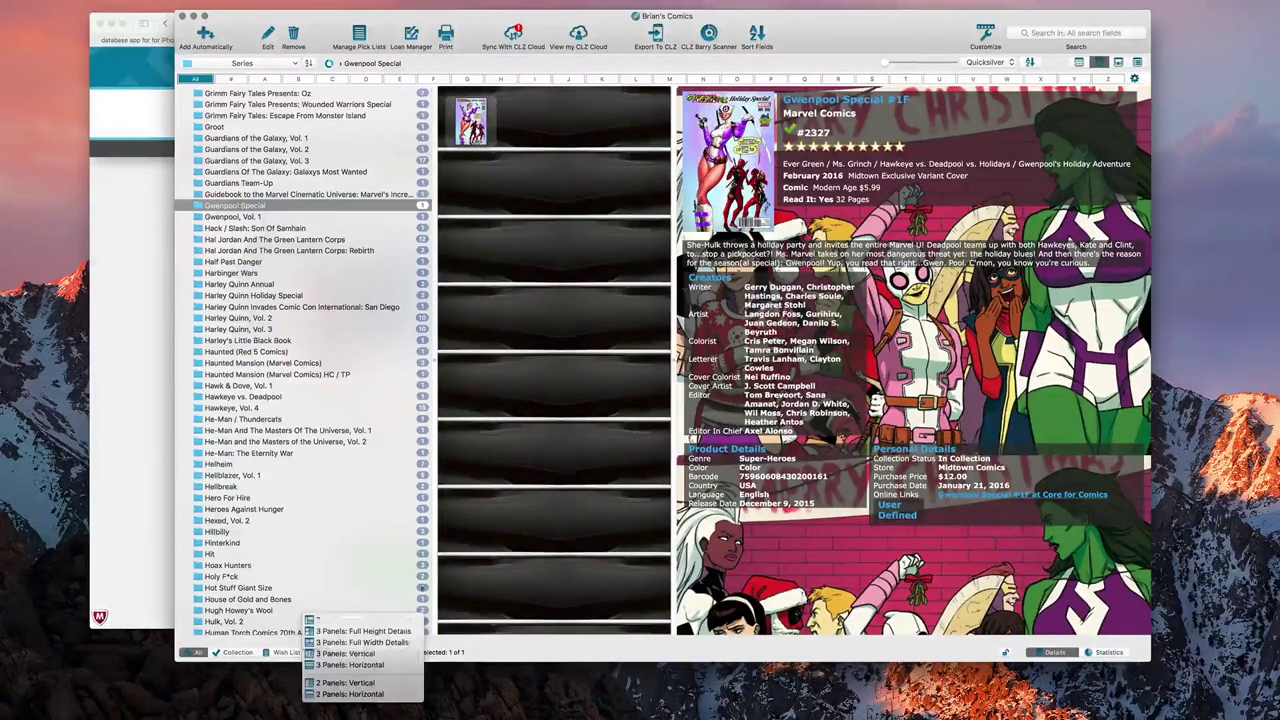
pyautogui.click(345, 621)
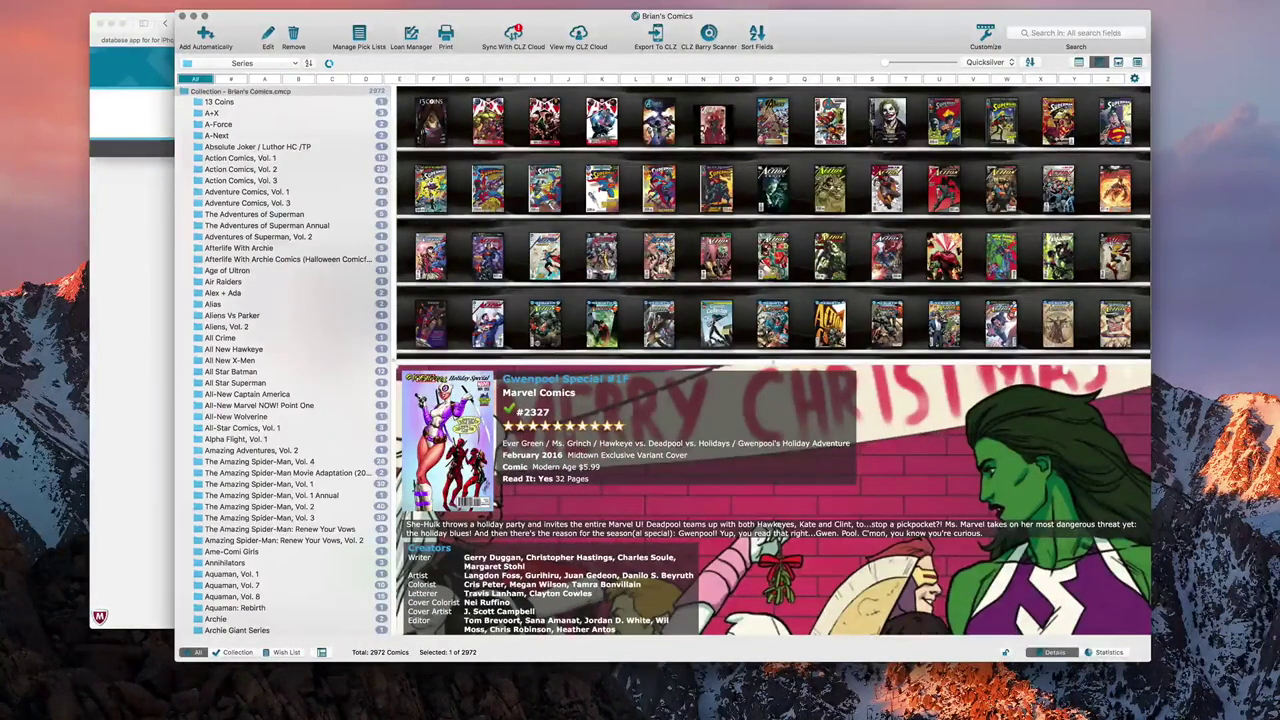
pyautogui.click(320, 656)
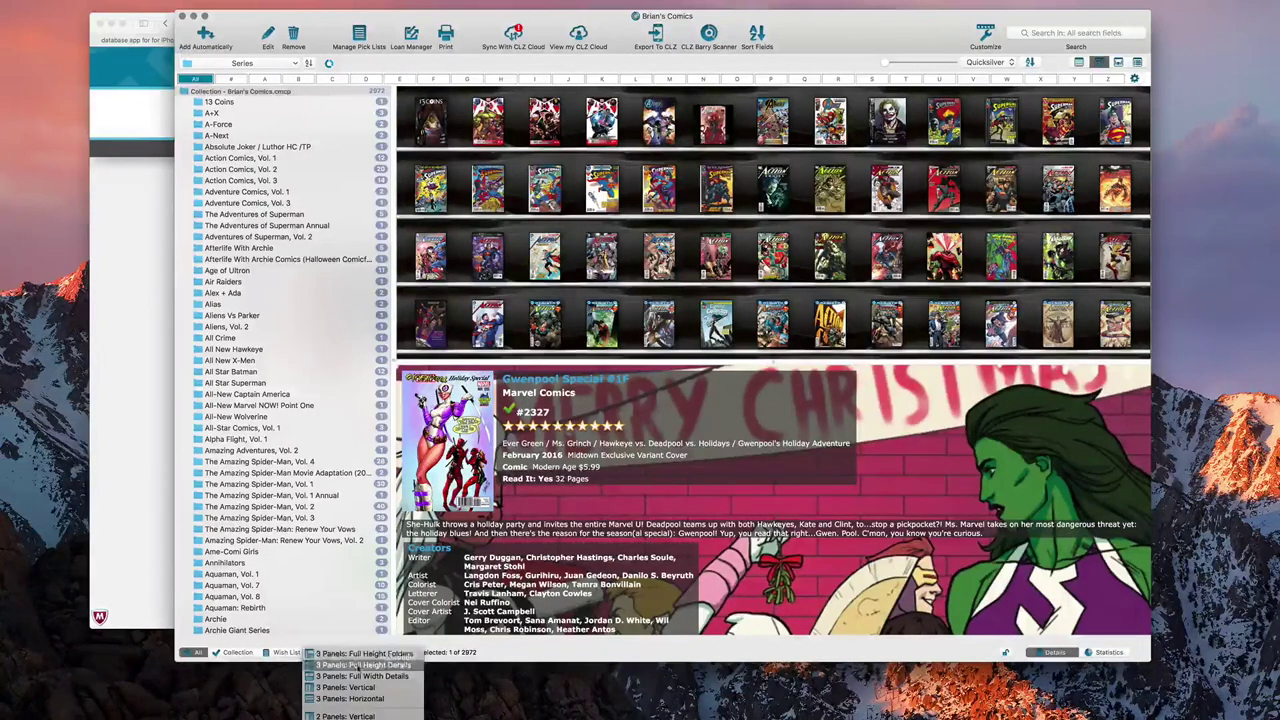
pyautogui.click(357, 670)
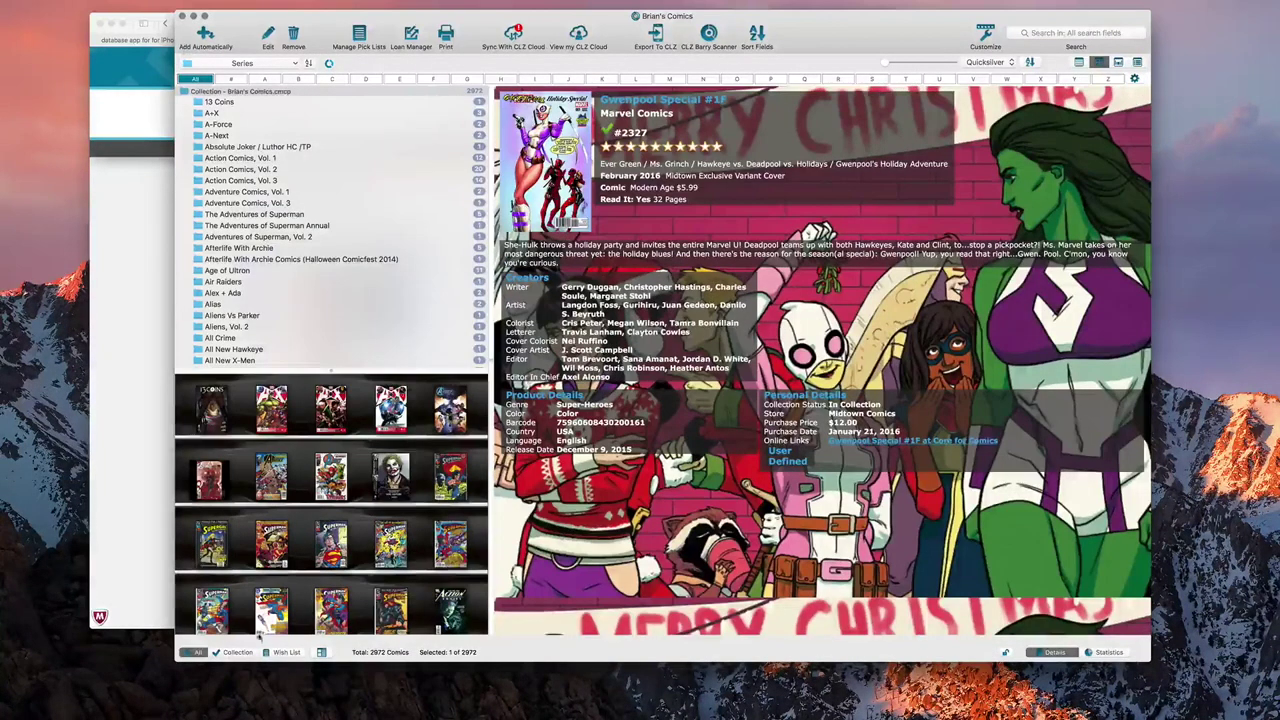
pyautogui.click(321, 652)
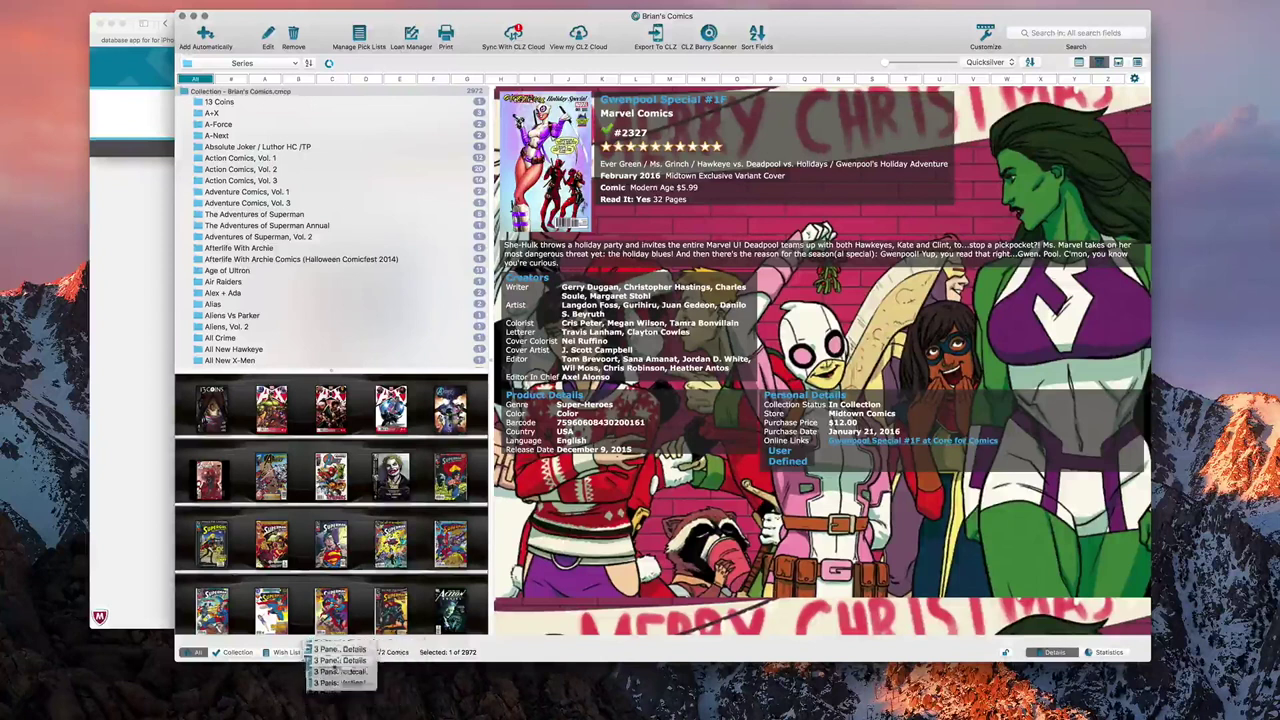
pyautogui.click(360, 665)
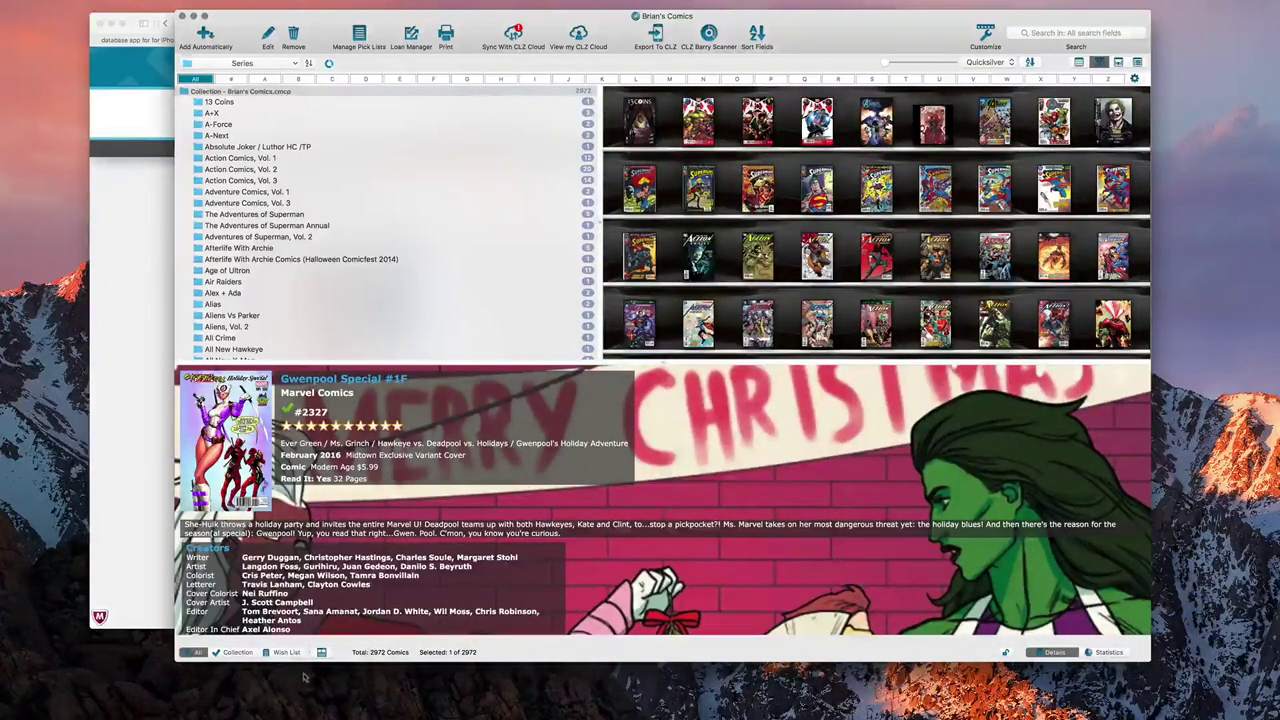
pyautogui.click(321, 652)
pyautogui.click(322, 658)
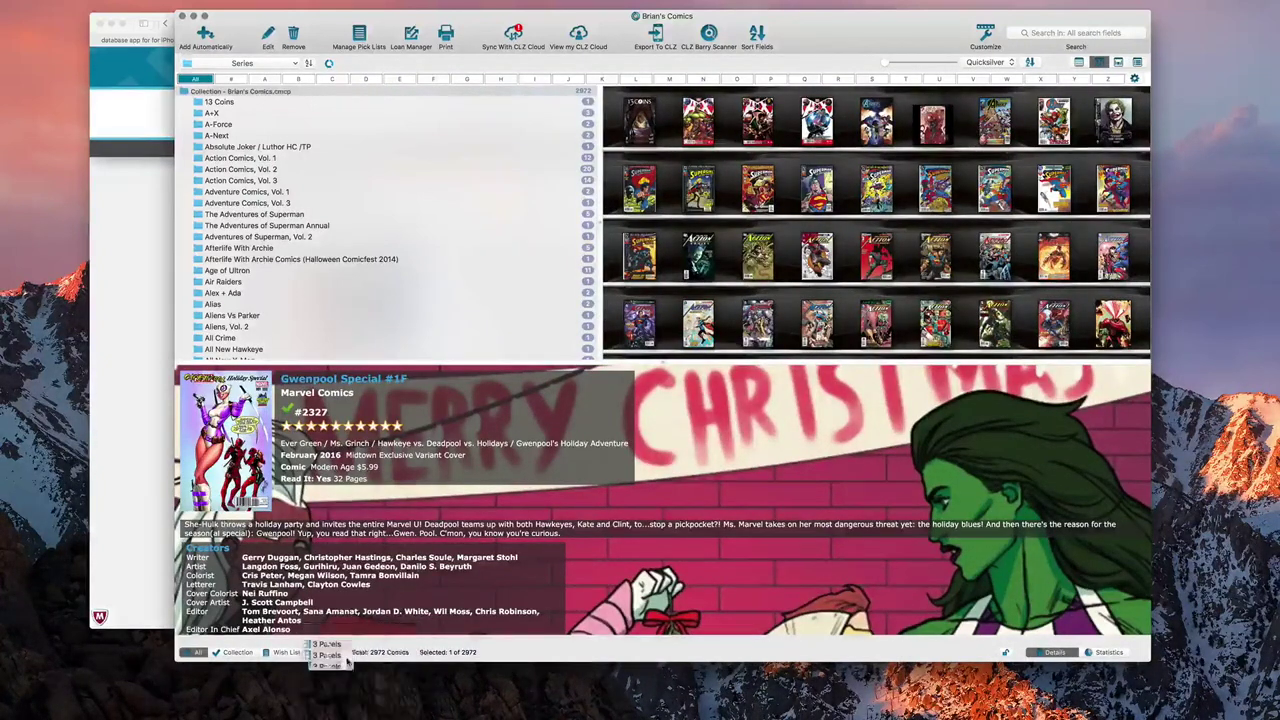
pyautogui.click(321, 652)
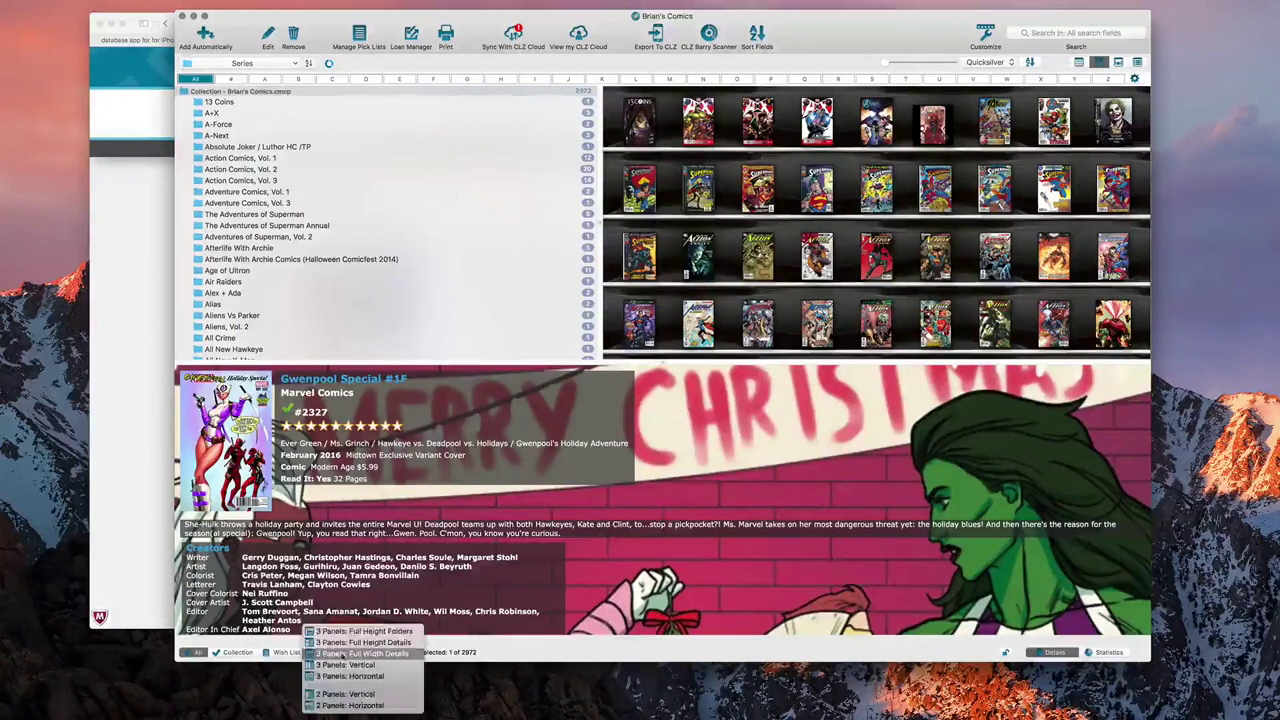
pyautogui.click(364, 631)
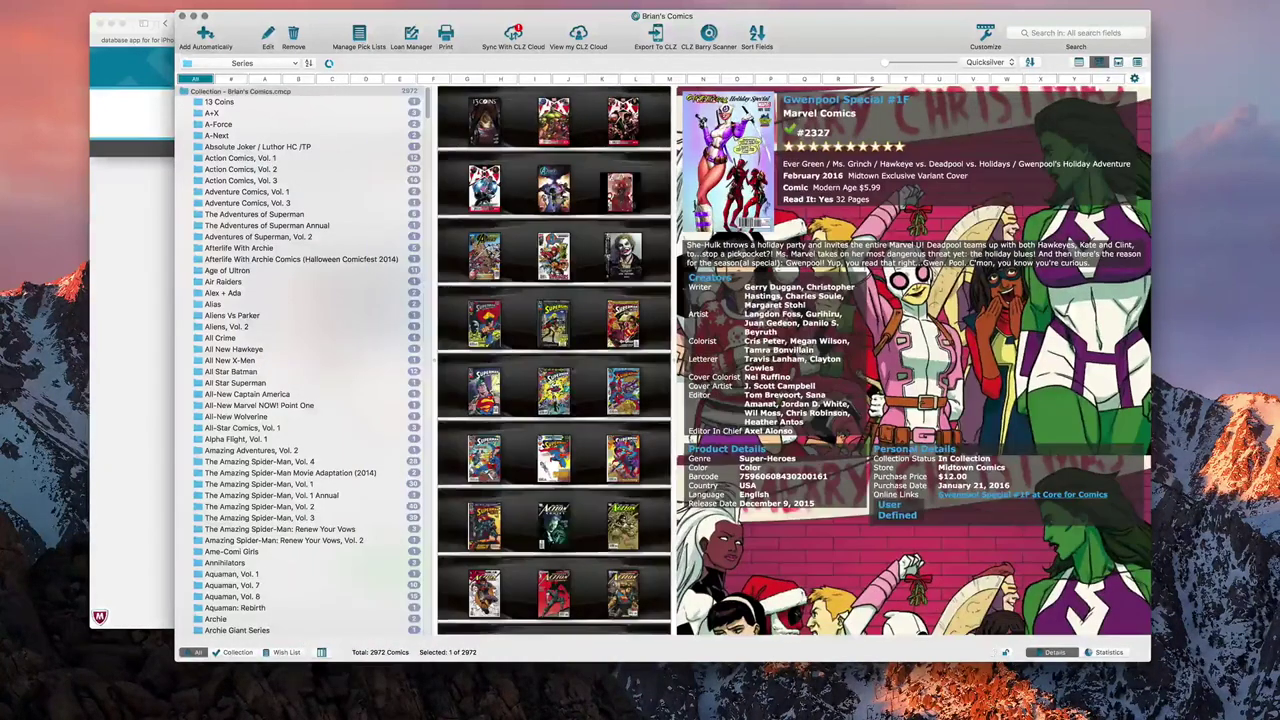
# - Try the horizontal three-panel and two-panel layouts, finishing on 3 Panels: Vertical
pyautogui.click(321, 652)
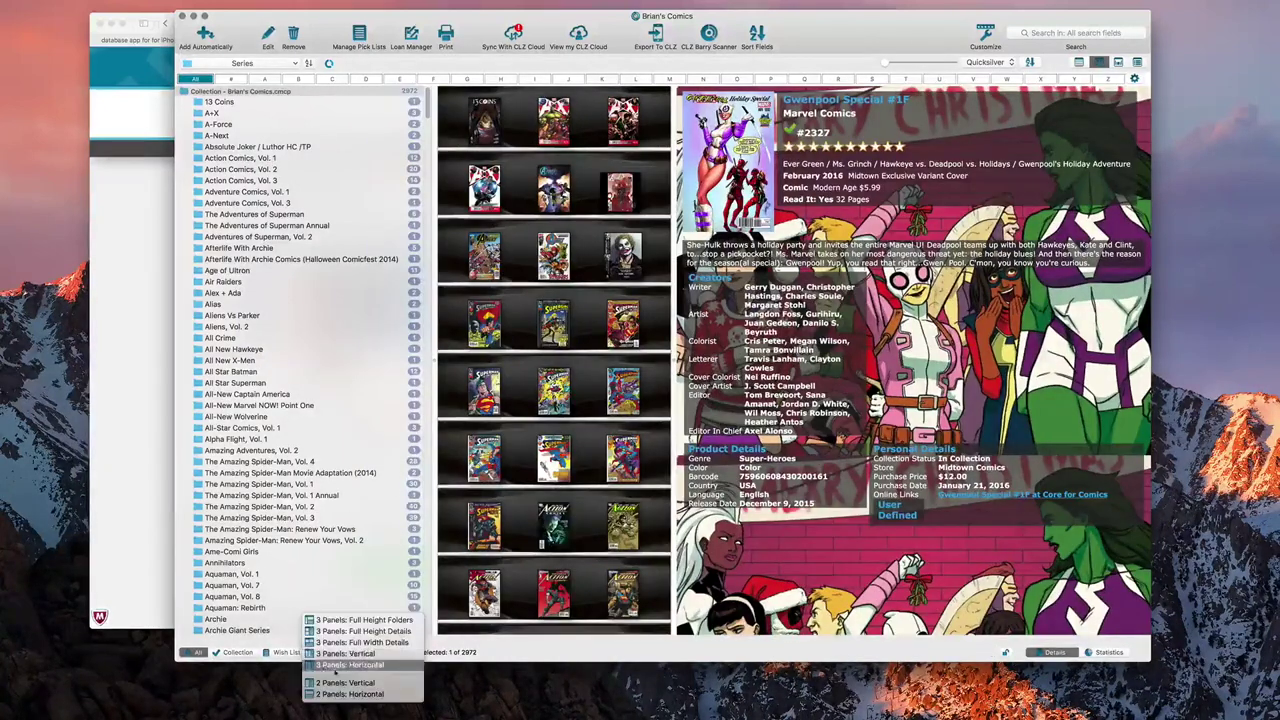
pyautogui.click(330, 665)
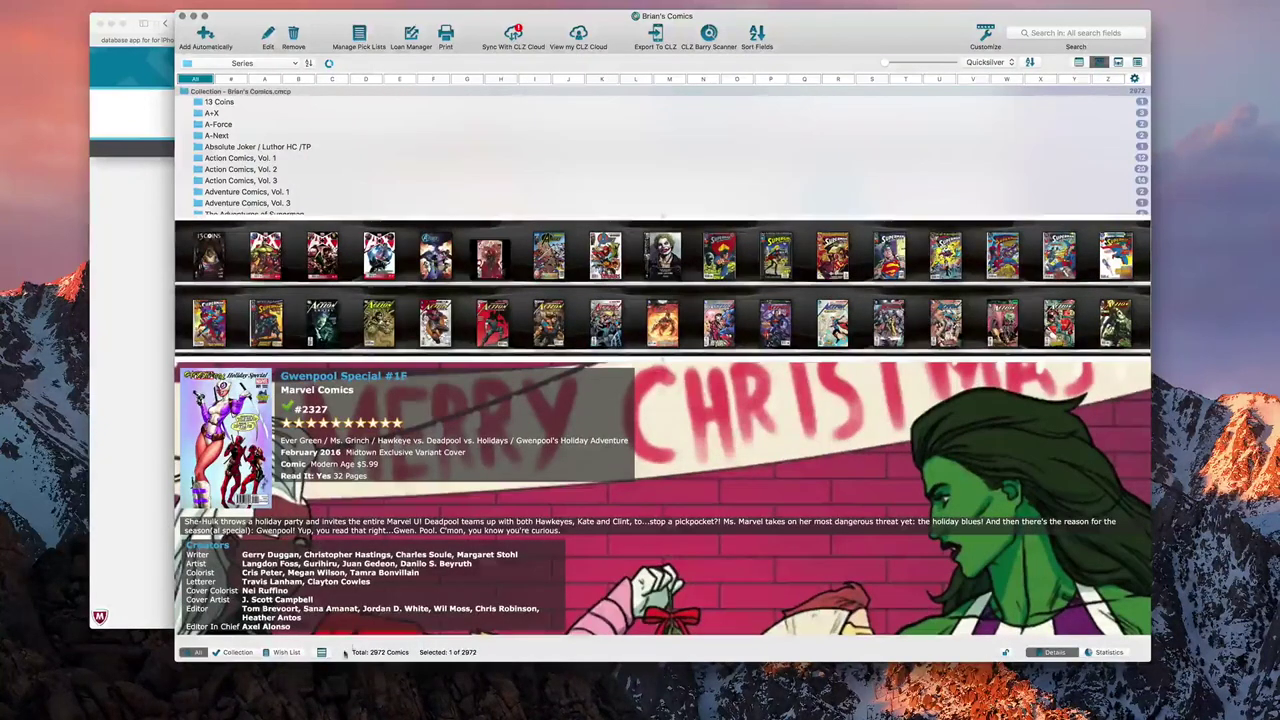
pyautogui.click(321, 652)
pyautogui.click(340, 671)
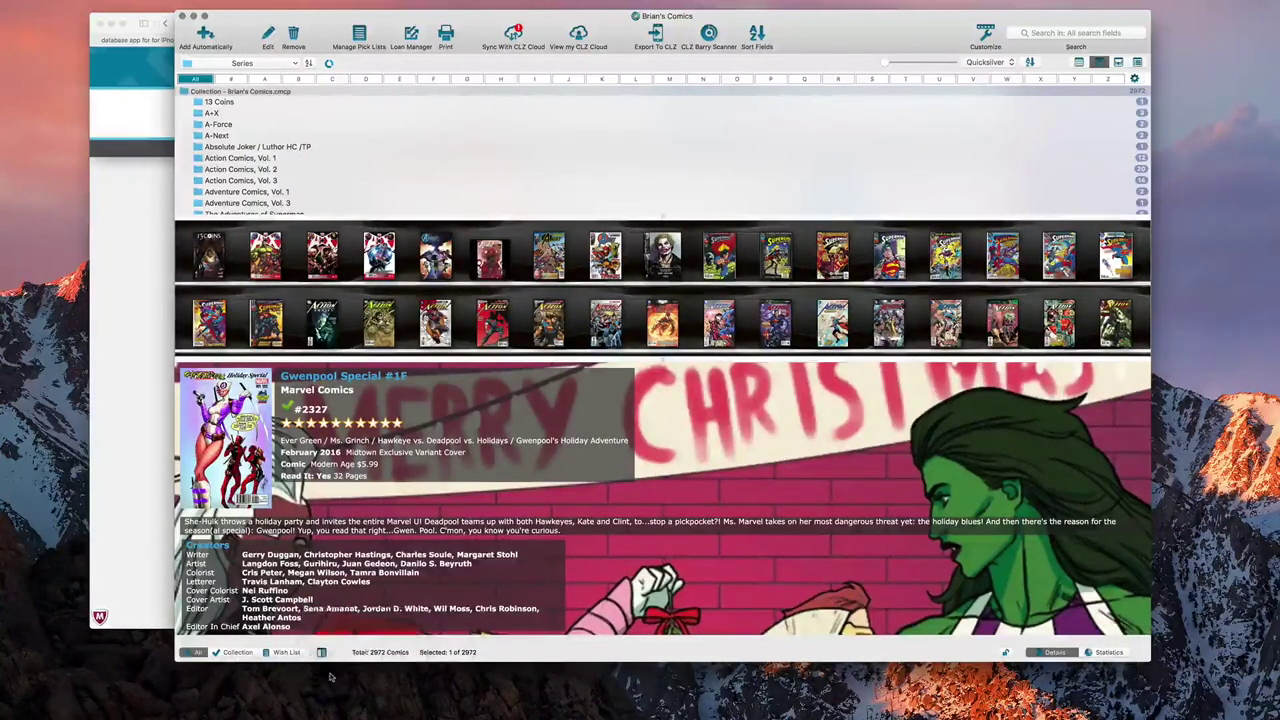
pyautogui.click(321, 652)
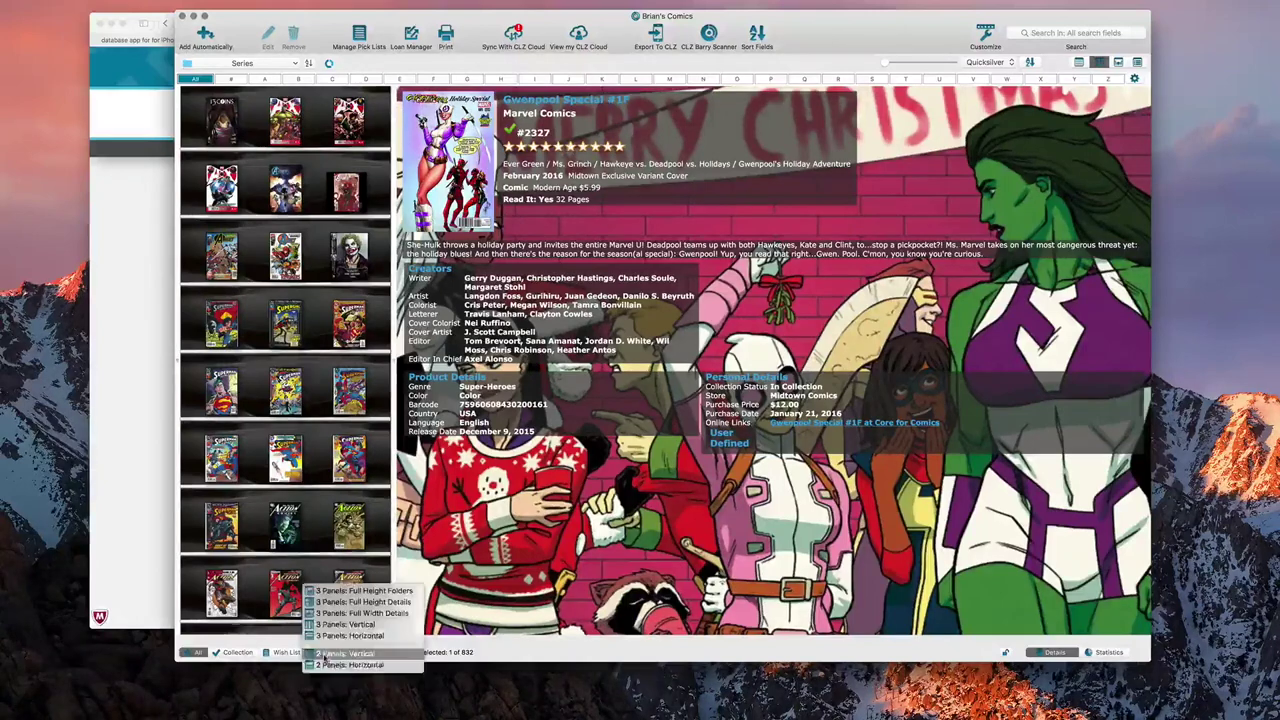
pyautogui.click(338, 662)
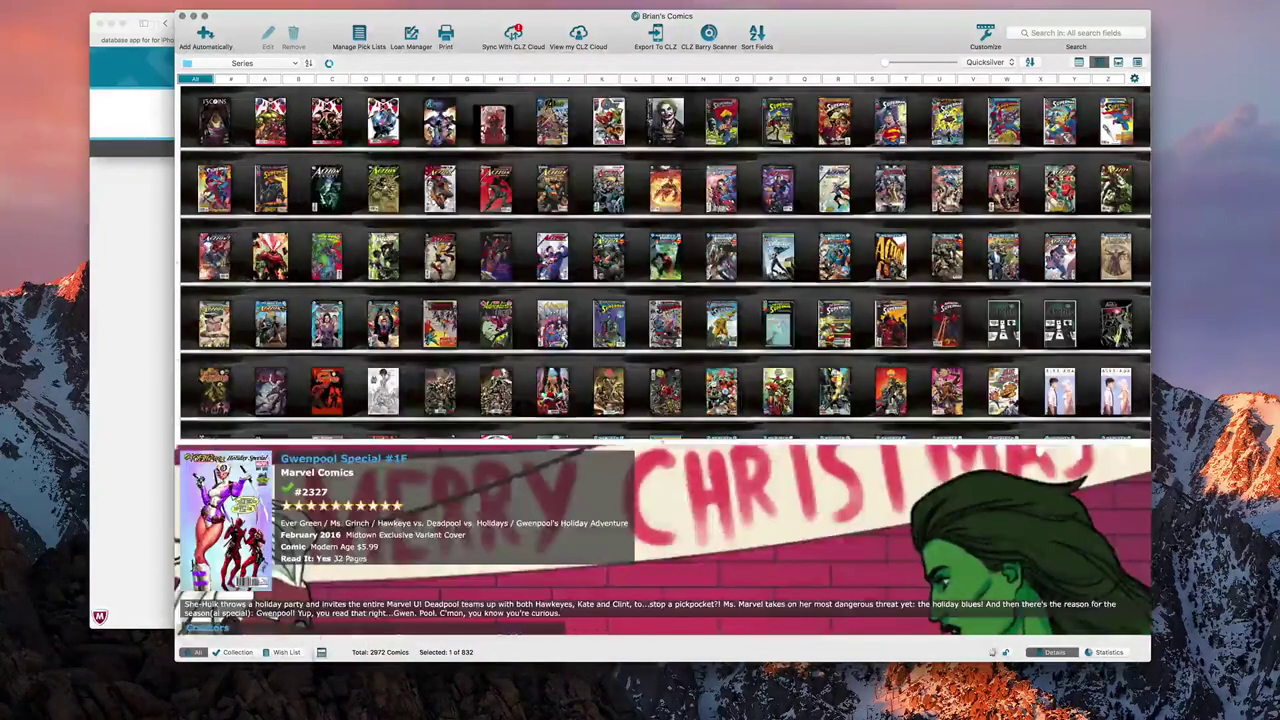
pyautogui.click(321, 652)
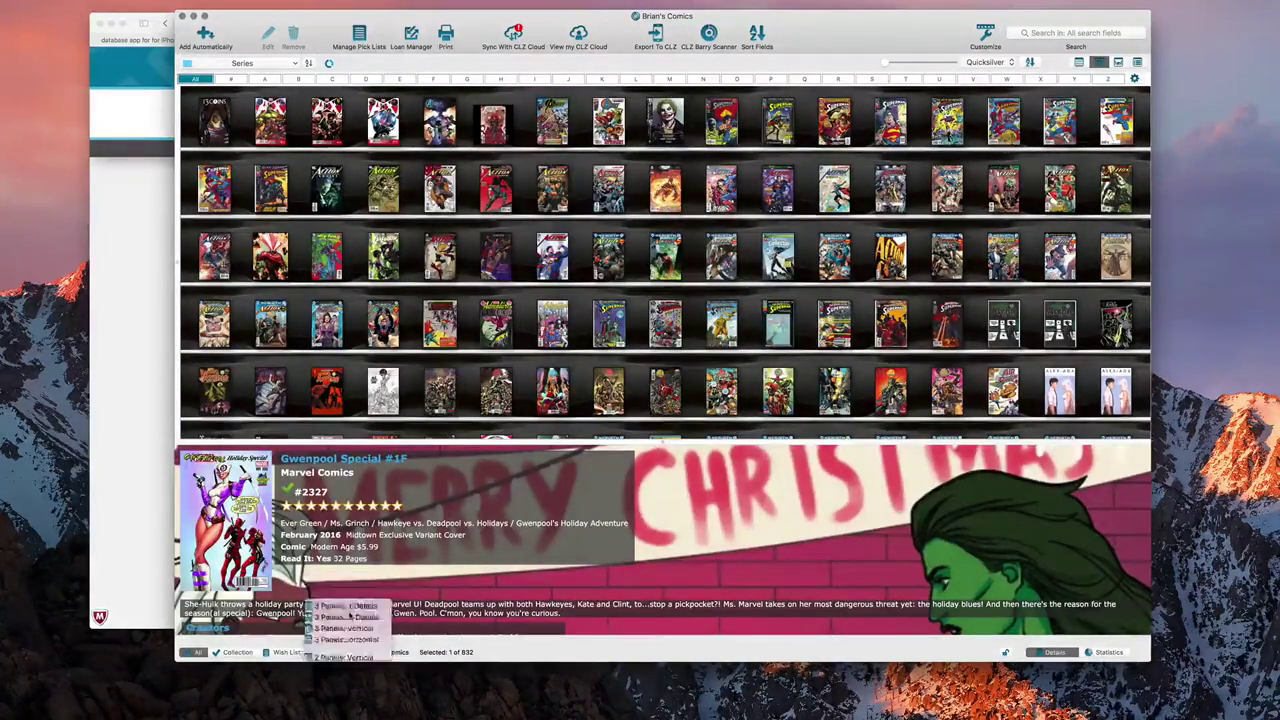
pyautogui.click(340, 613)
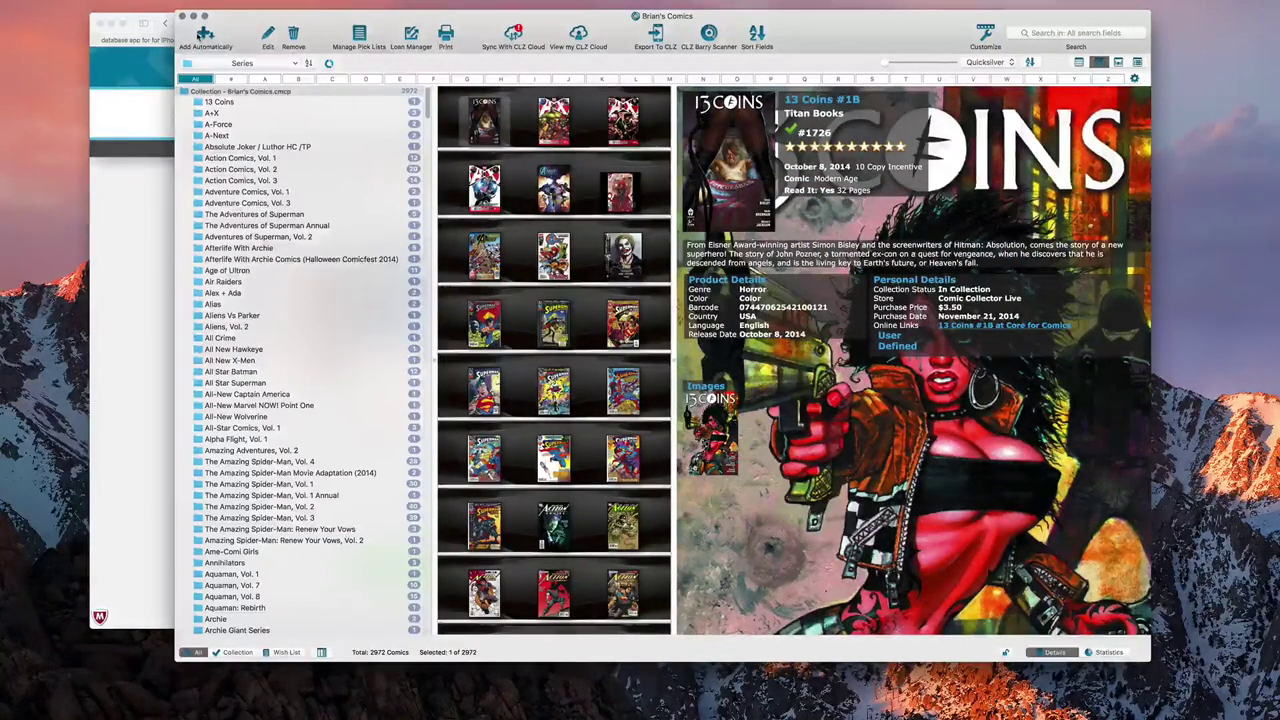
pyautogui.click(206, 34)
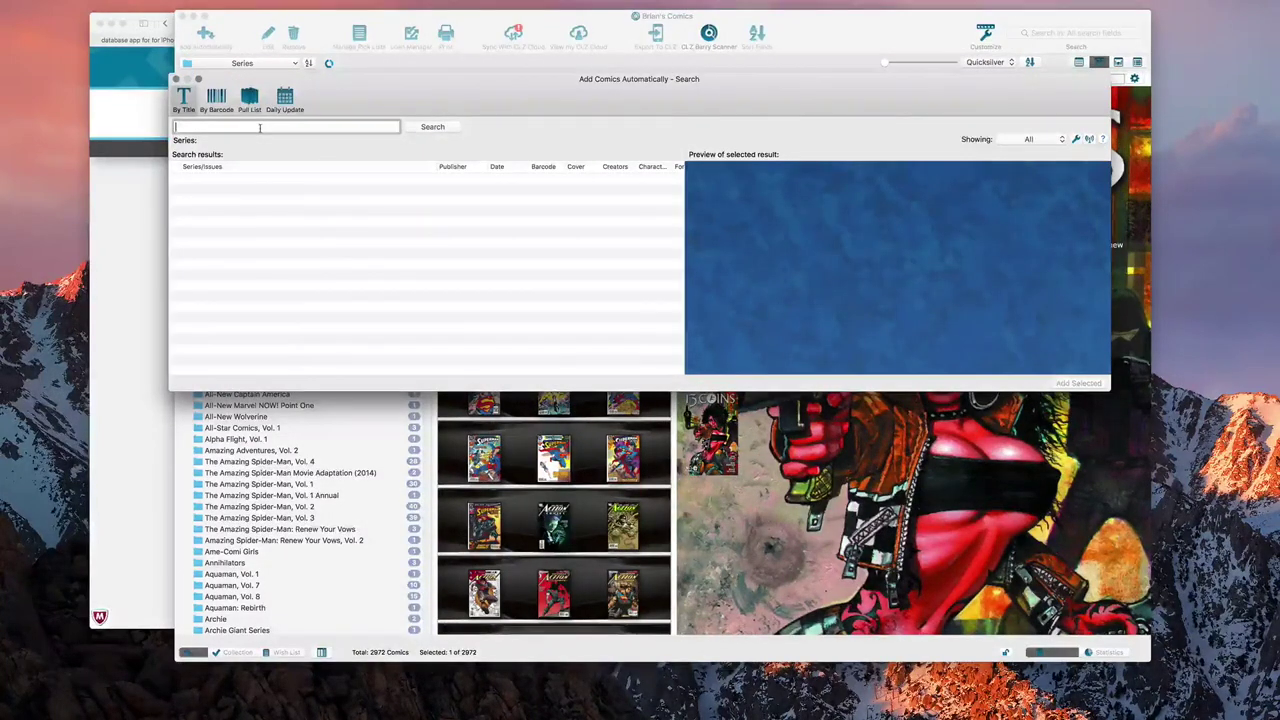
# - Browse the By Barcode, Pull List and Daily Update modes, then return to By Title
pyautogui.click(220, 99)
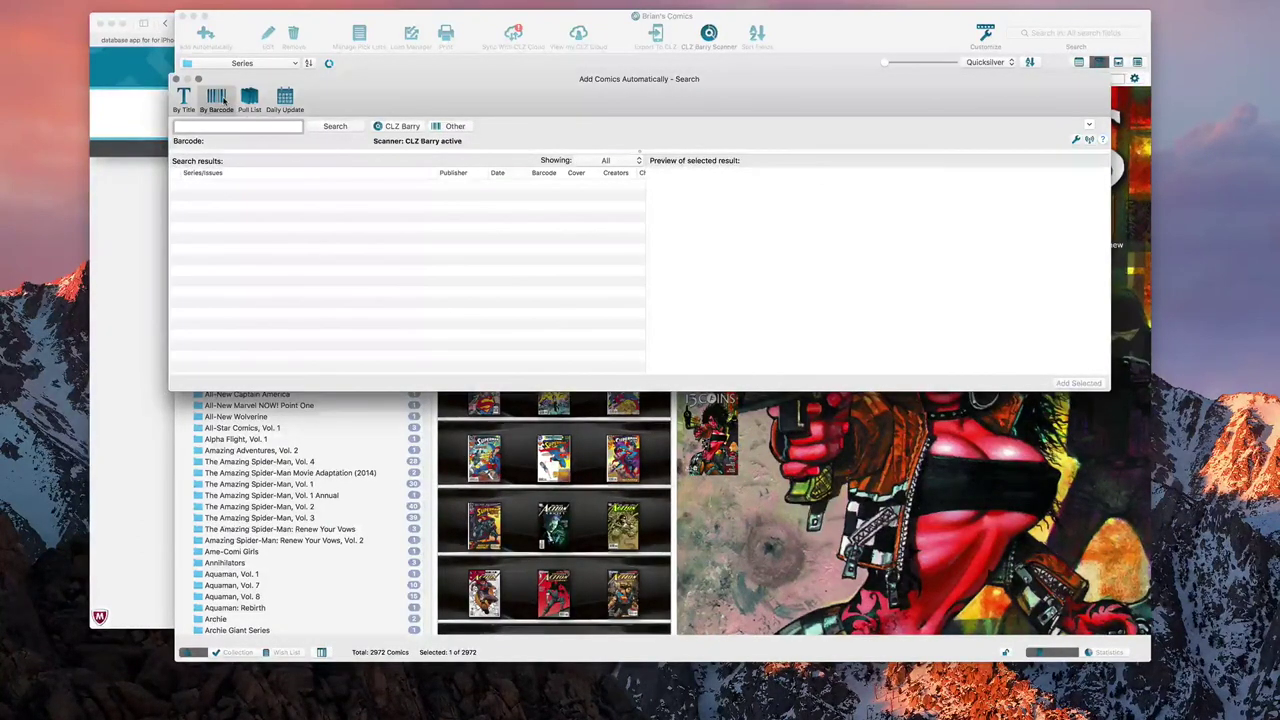
pyautogui.click(246, 100)
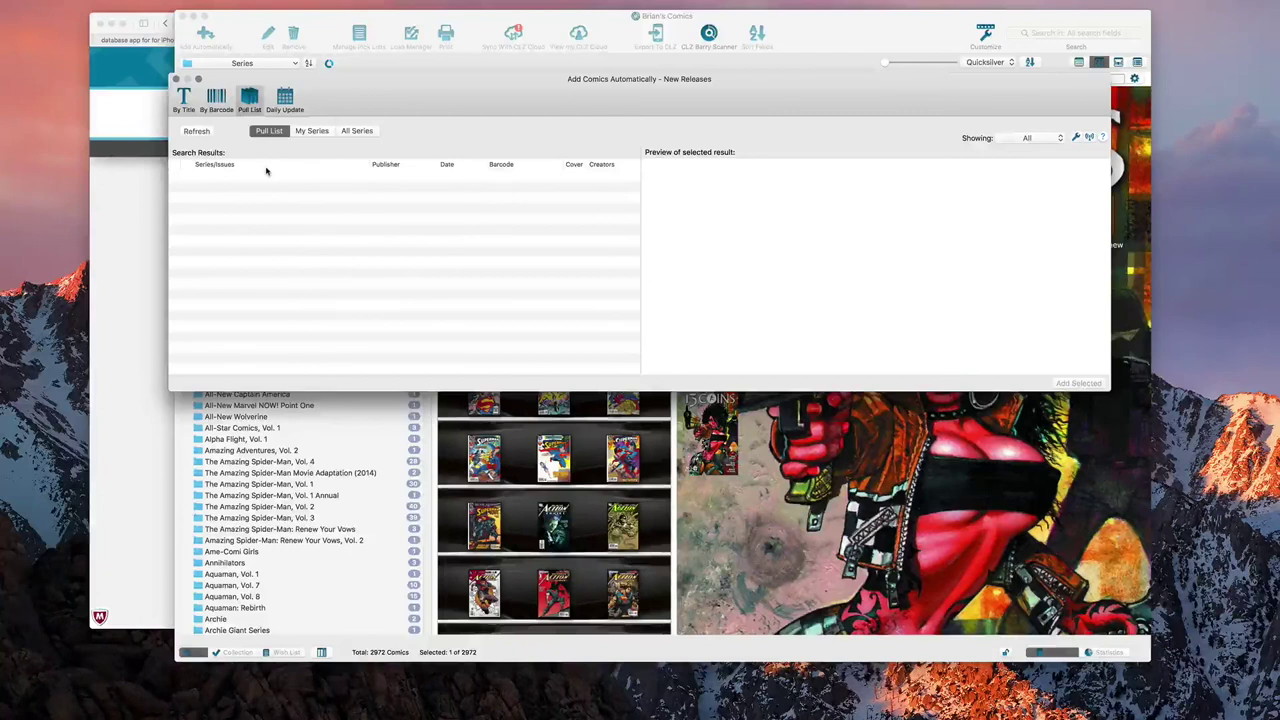
pyautogui.click(285, 100)
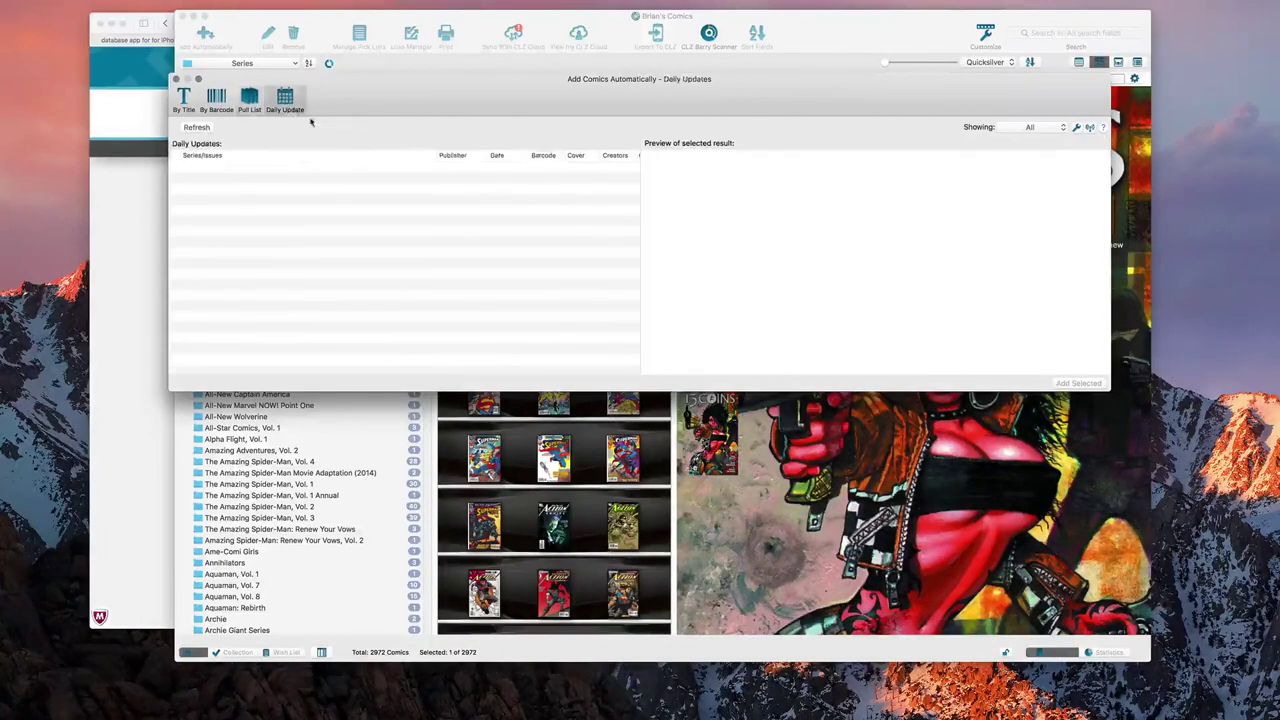
pyautogui.click(188, 106)
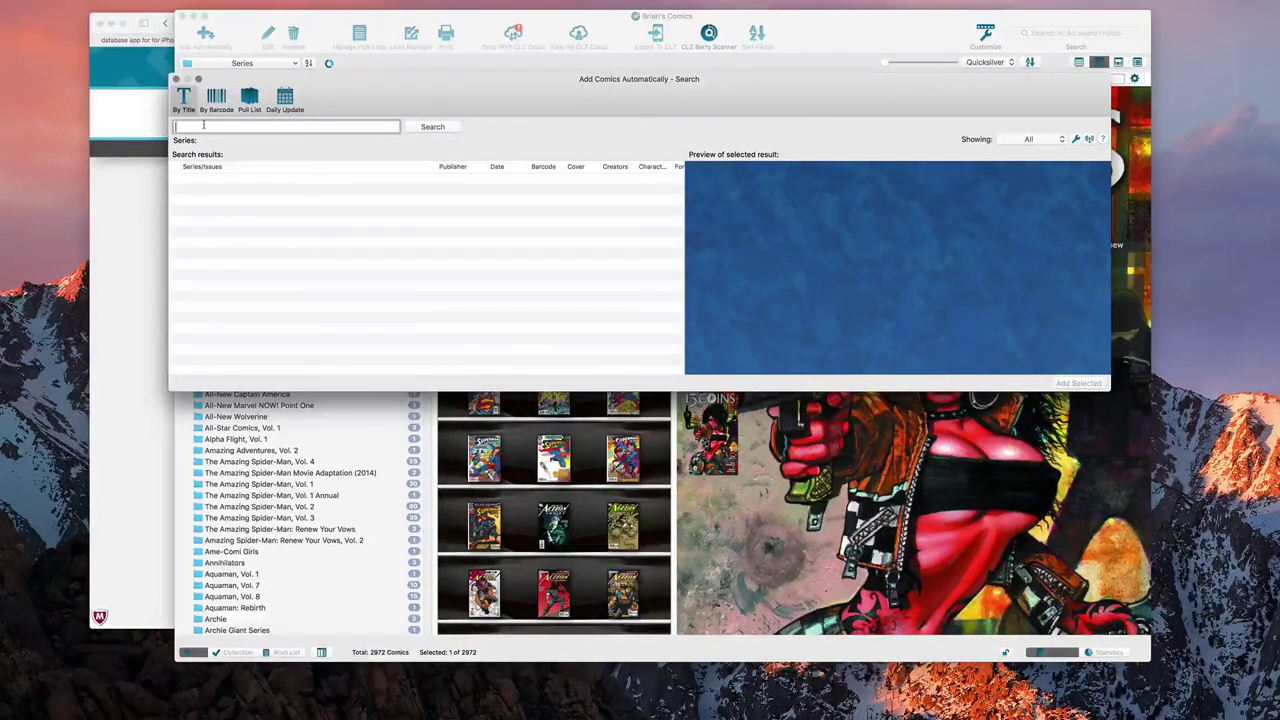
# - Search 'suicide squad' and load the Suicide Squad, Vol. 4 issues
pyautogui.write('su')
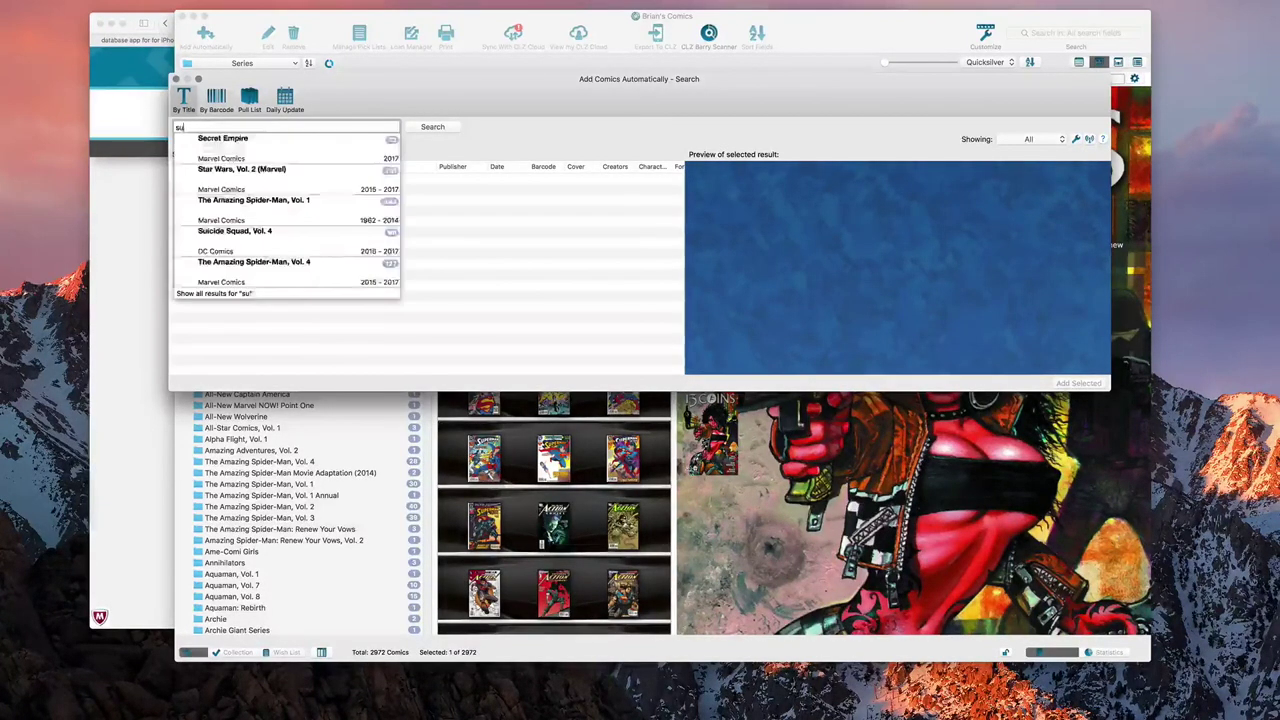
pyautogui.write('icide ')
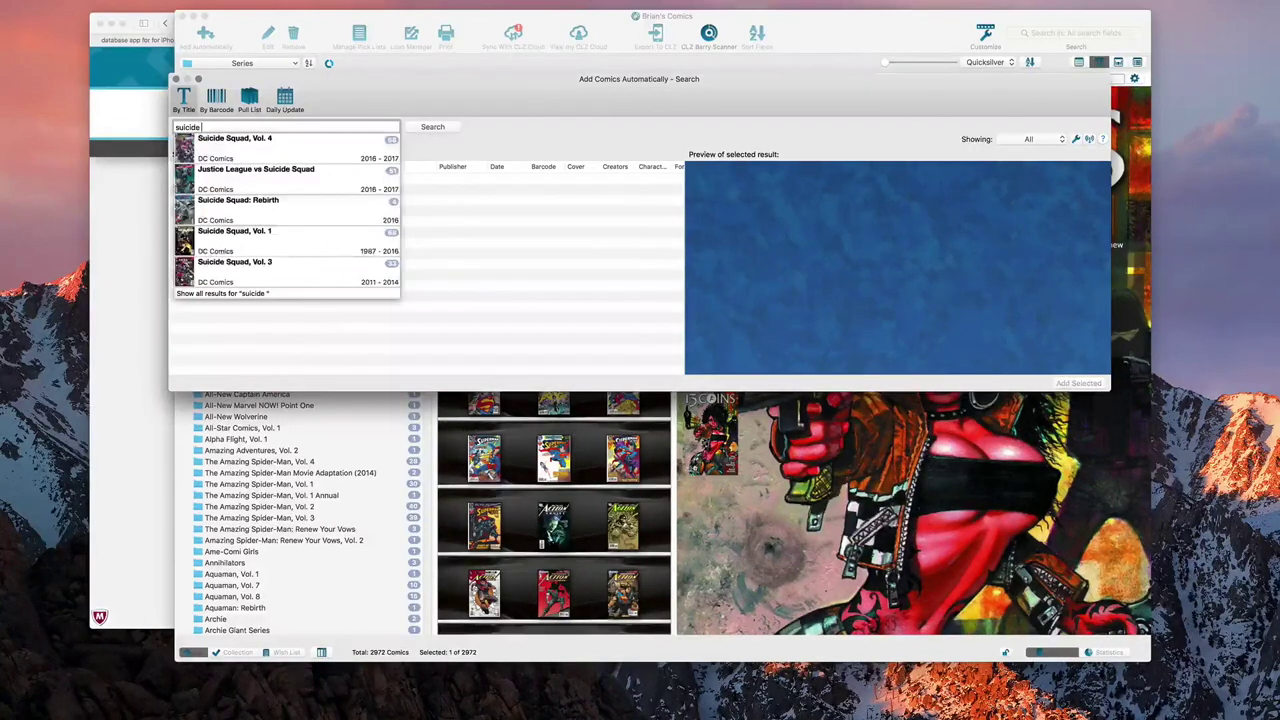
pyautogui.write('squad')
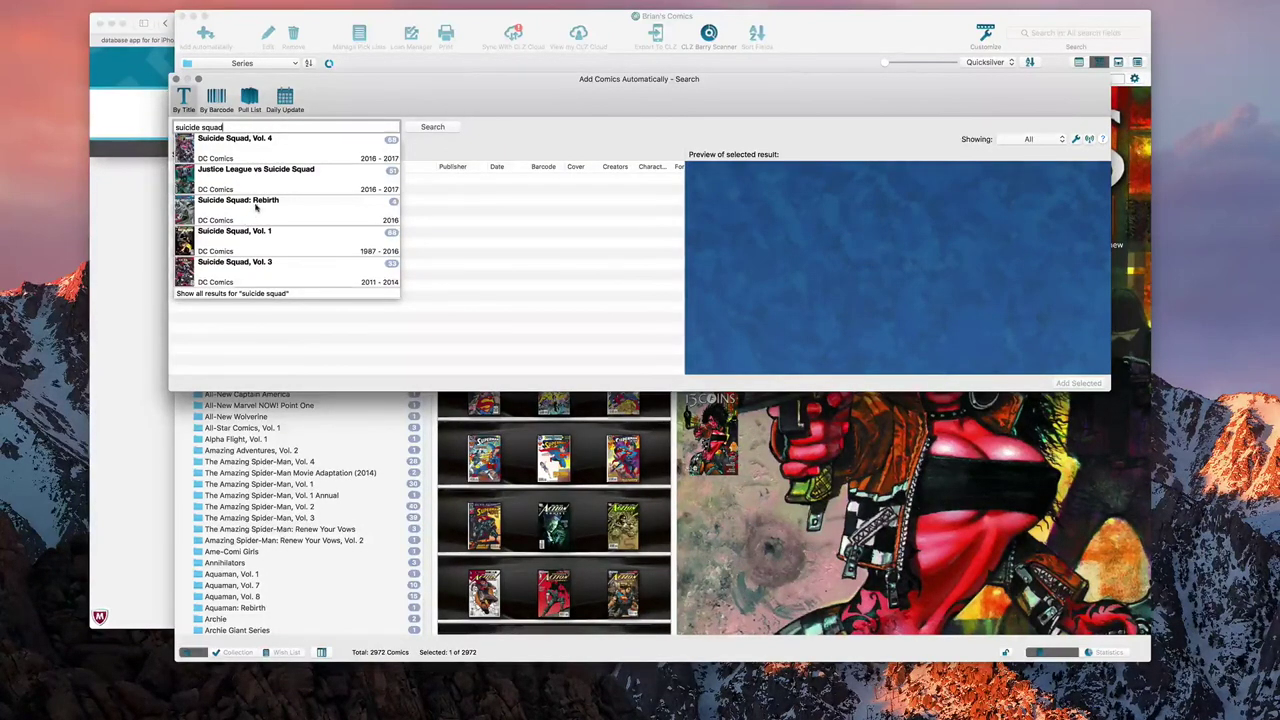
pyautogui.click(256, 206)
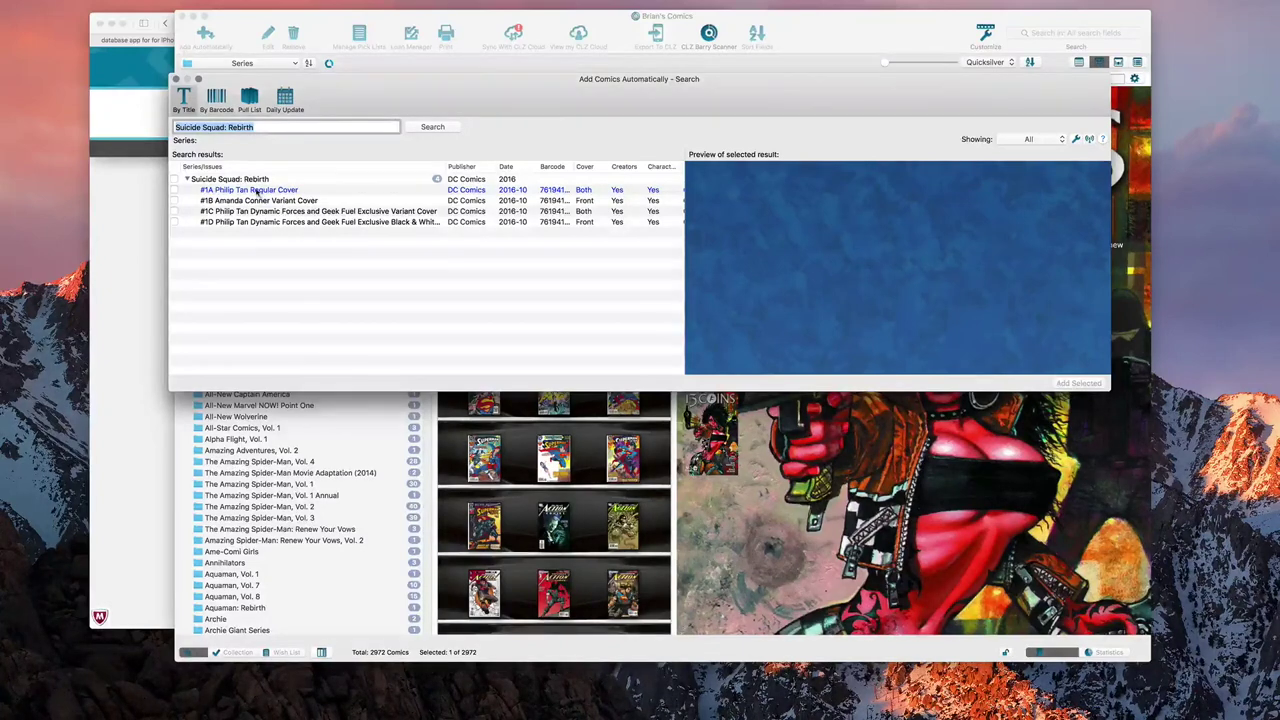
pyautogui.click(263, 127)
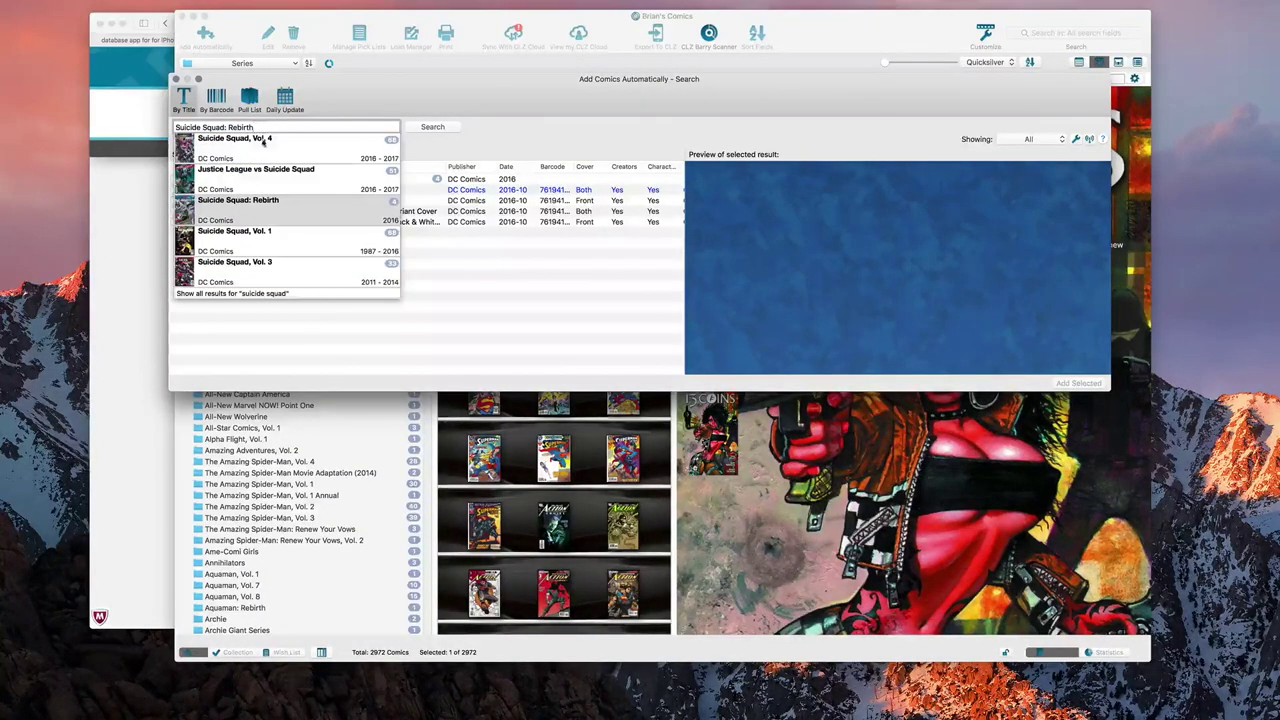
pyautogui.click(263, 142)
# - Check #1N Baltimore Comic Con Exclusive and scroll through its full preview
pyautogui.scroll(-3, 242, 256)
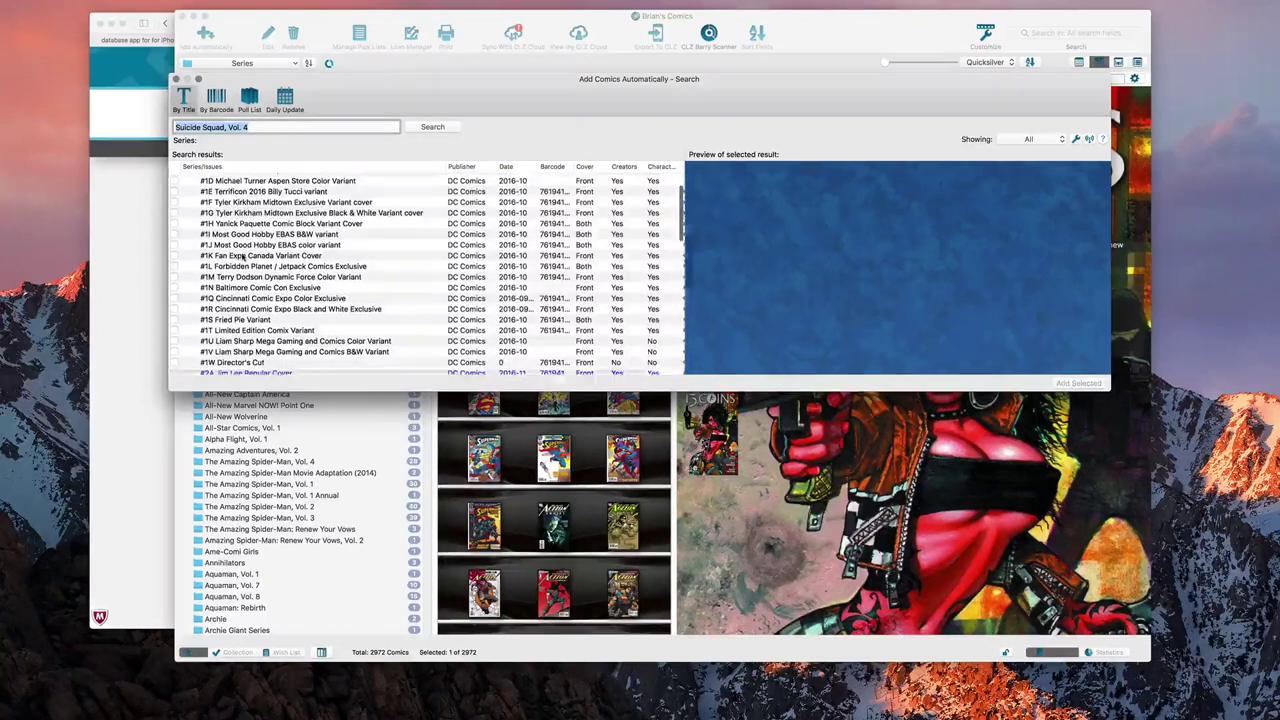
pyautogui.scroll(-3, 242, 257)
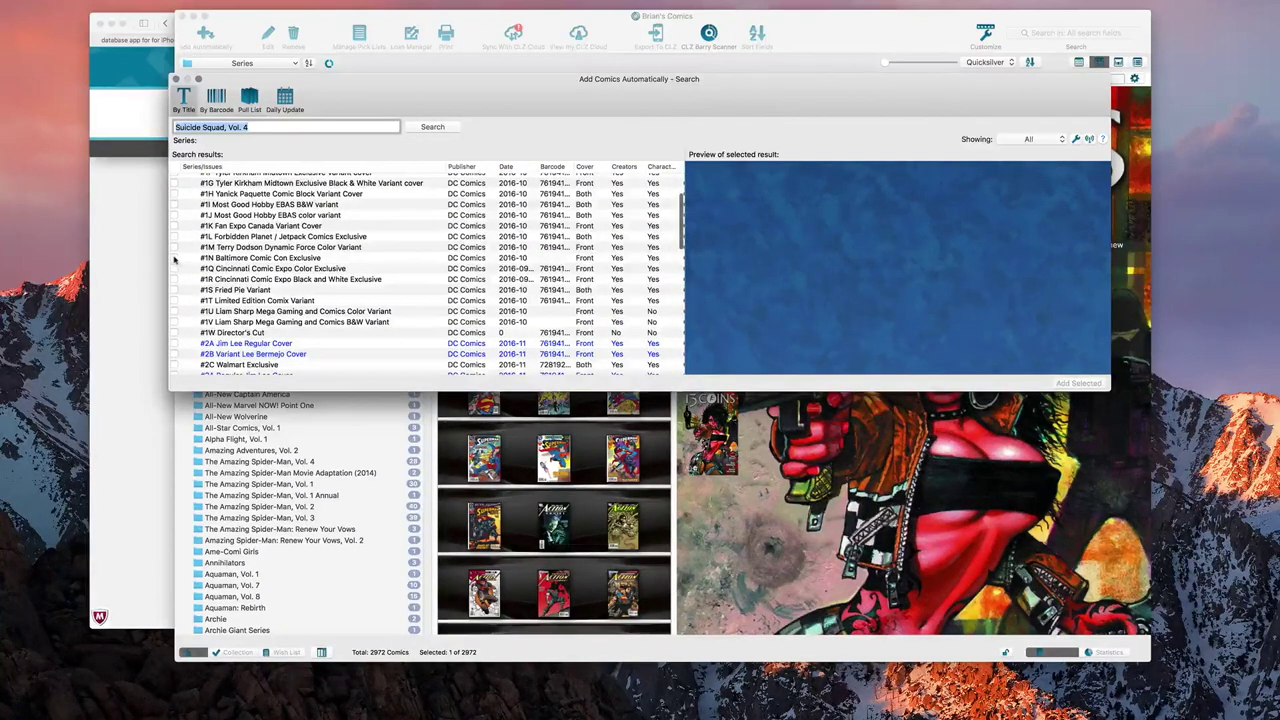
pyautogui.click(175, 258)
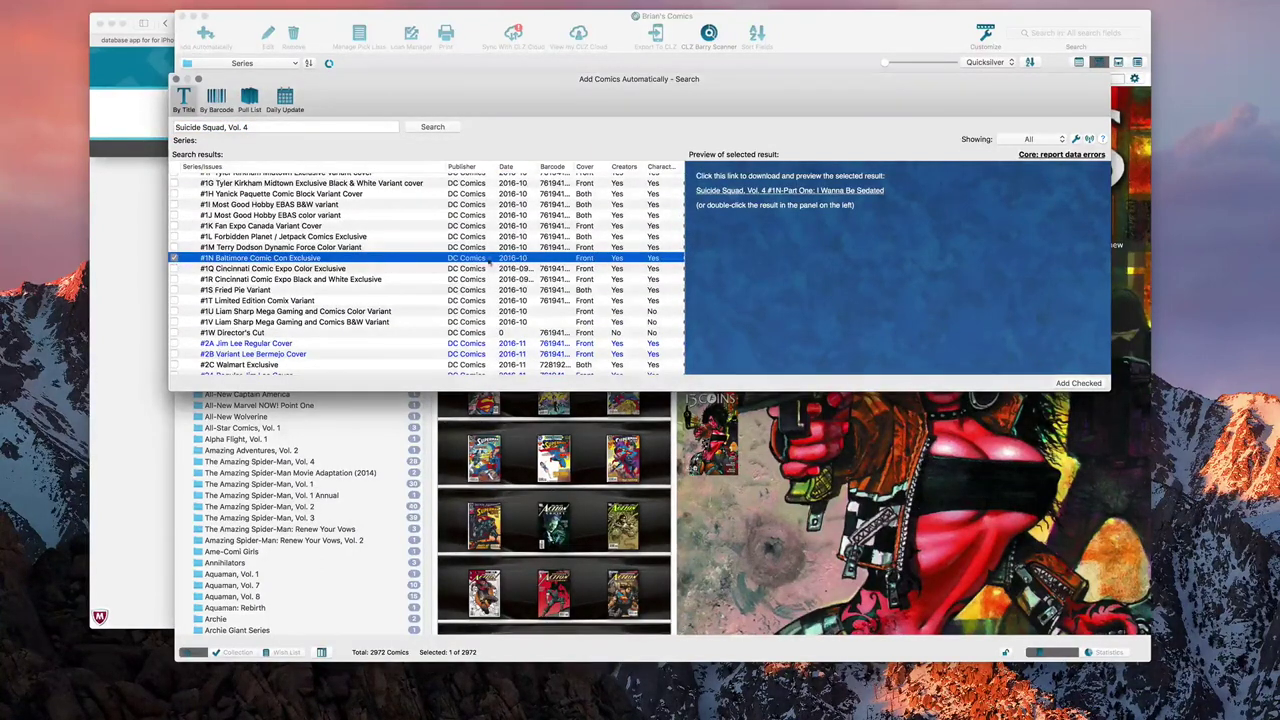
pyautogui.click(771, 192)
pyautogui.scroll(-5, 914, 252)
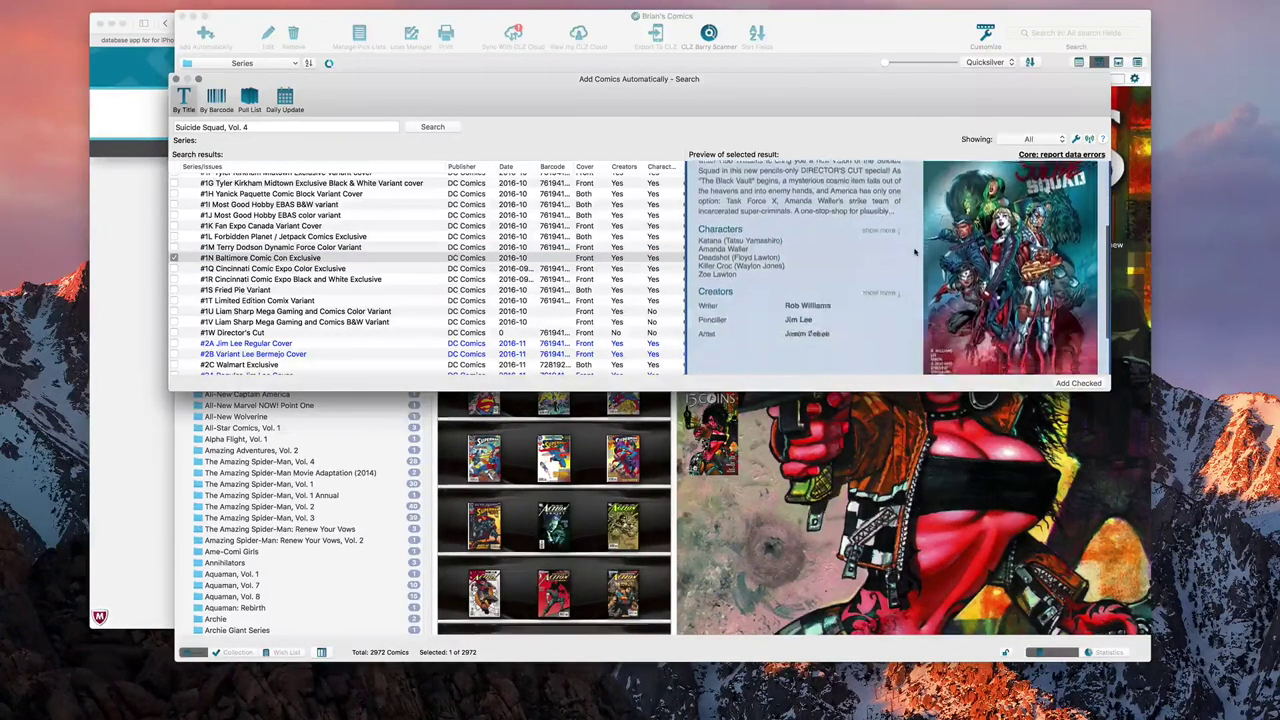
pyautogui.scroll(-3, 914, 252)
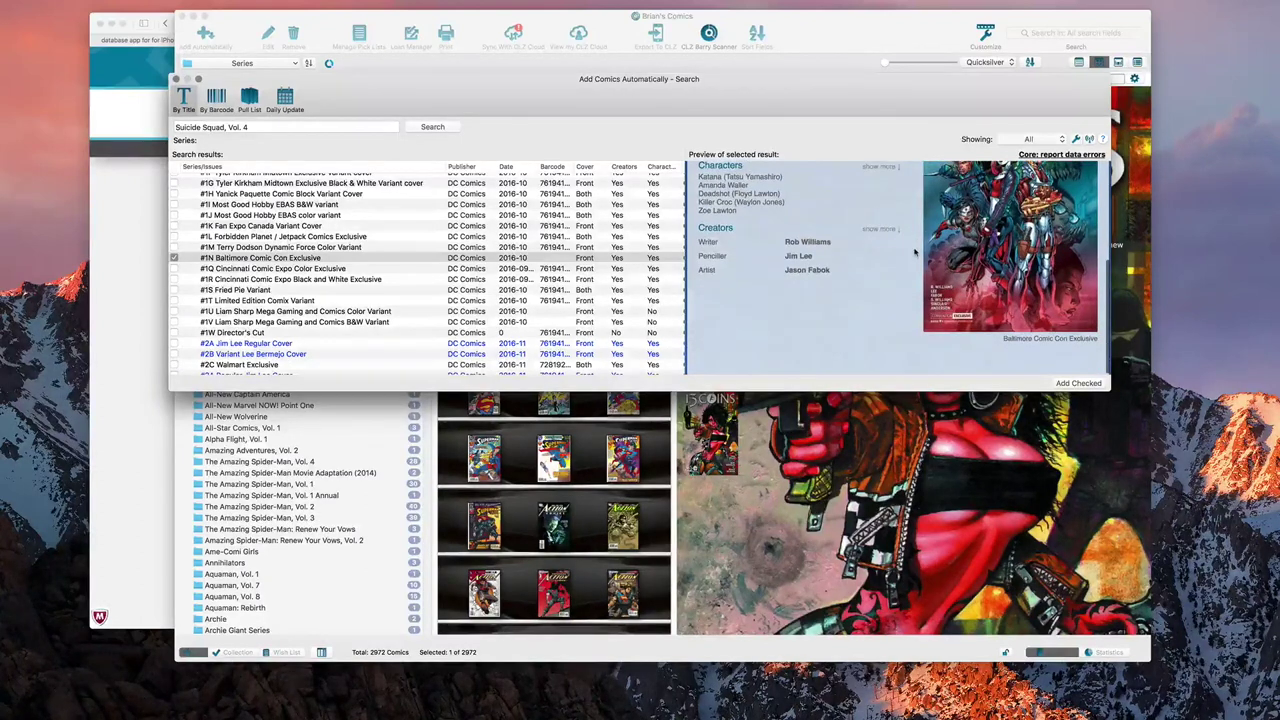
pyautogui.scroll(2, 932, 314)
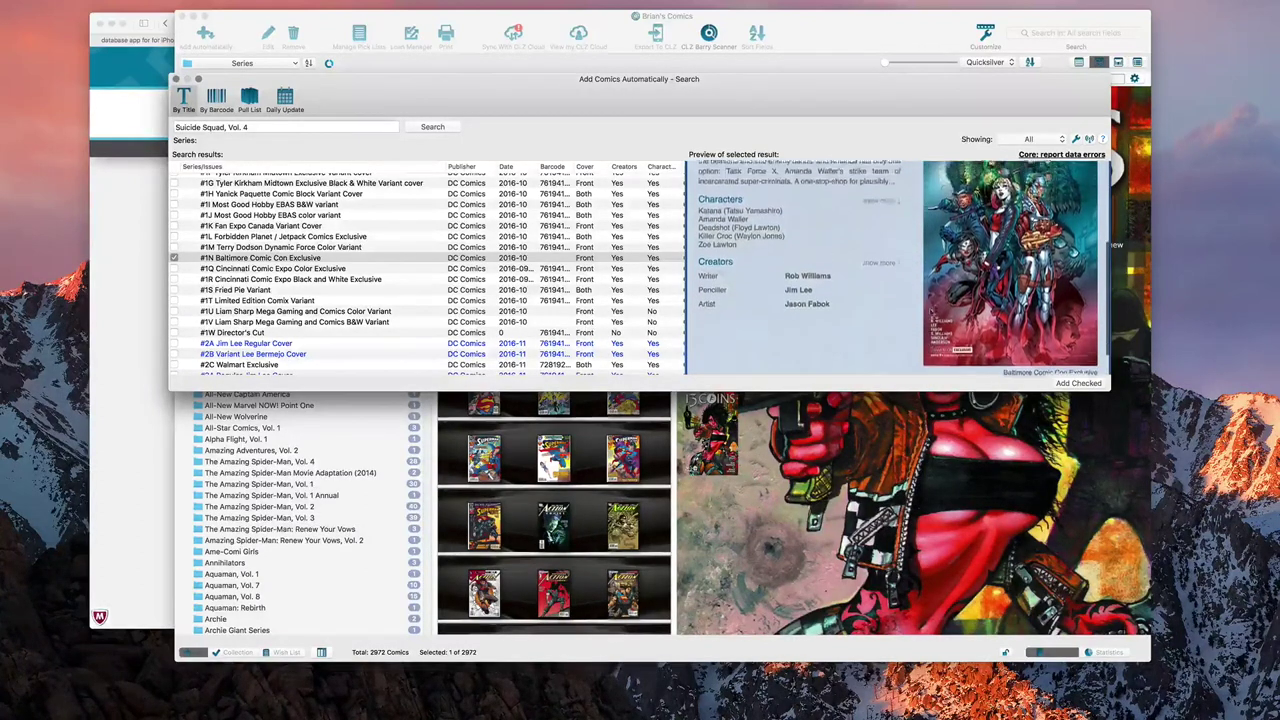
# - Start adding the checked issue, keeping status In Collection and browsing the known stores
pyautogui.click(1078, 383)
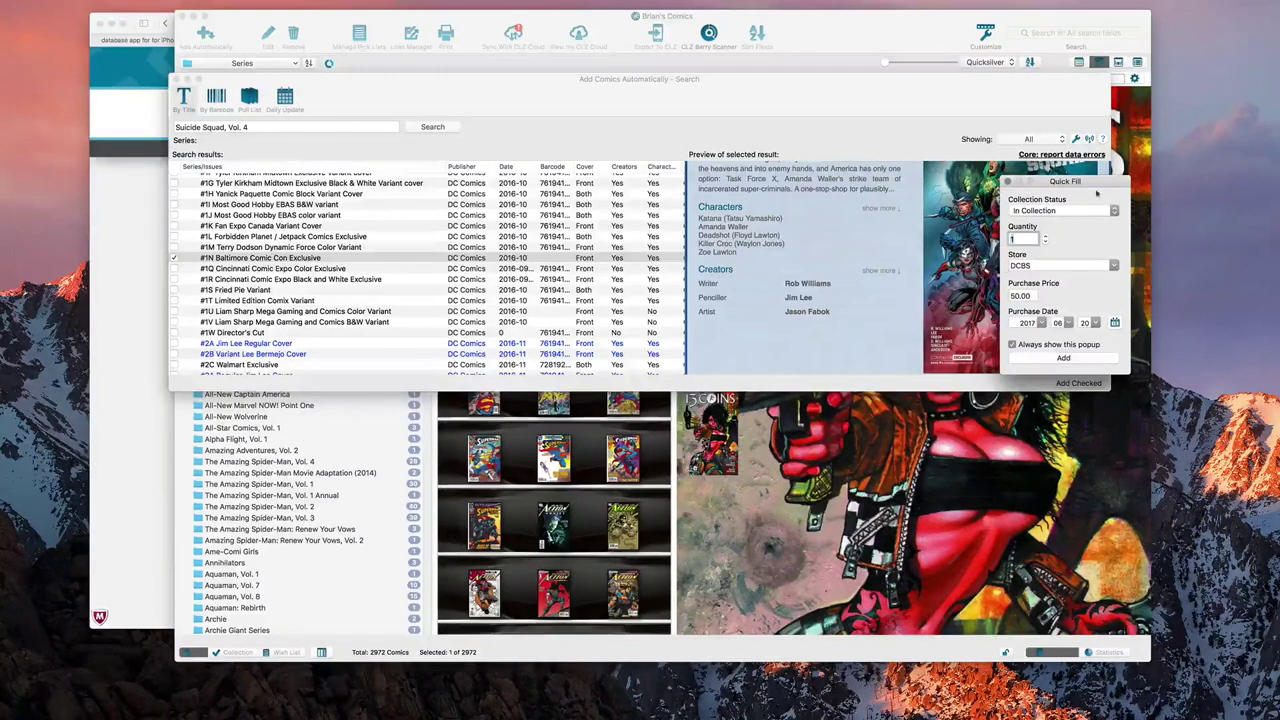
pyautogui.click(1050, 211)
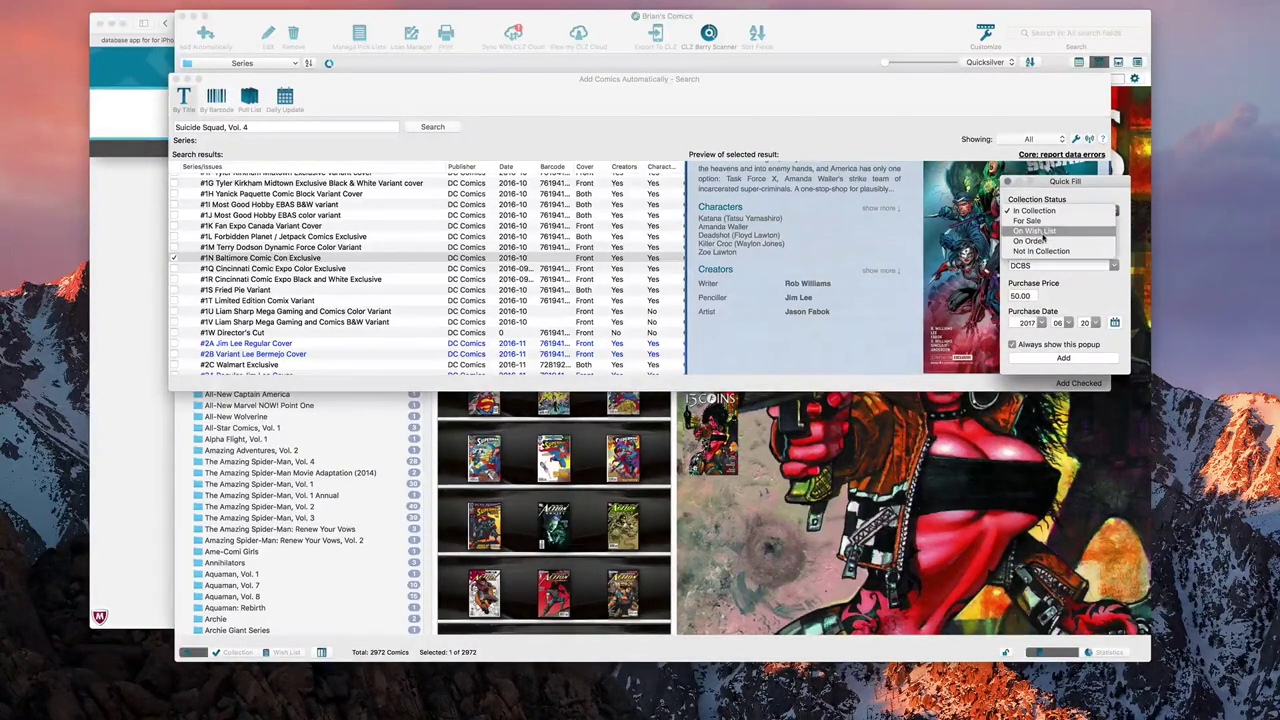
pyautogui.click(1080, 291)
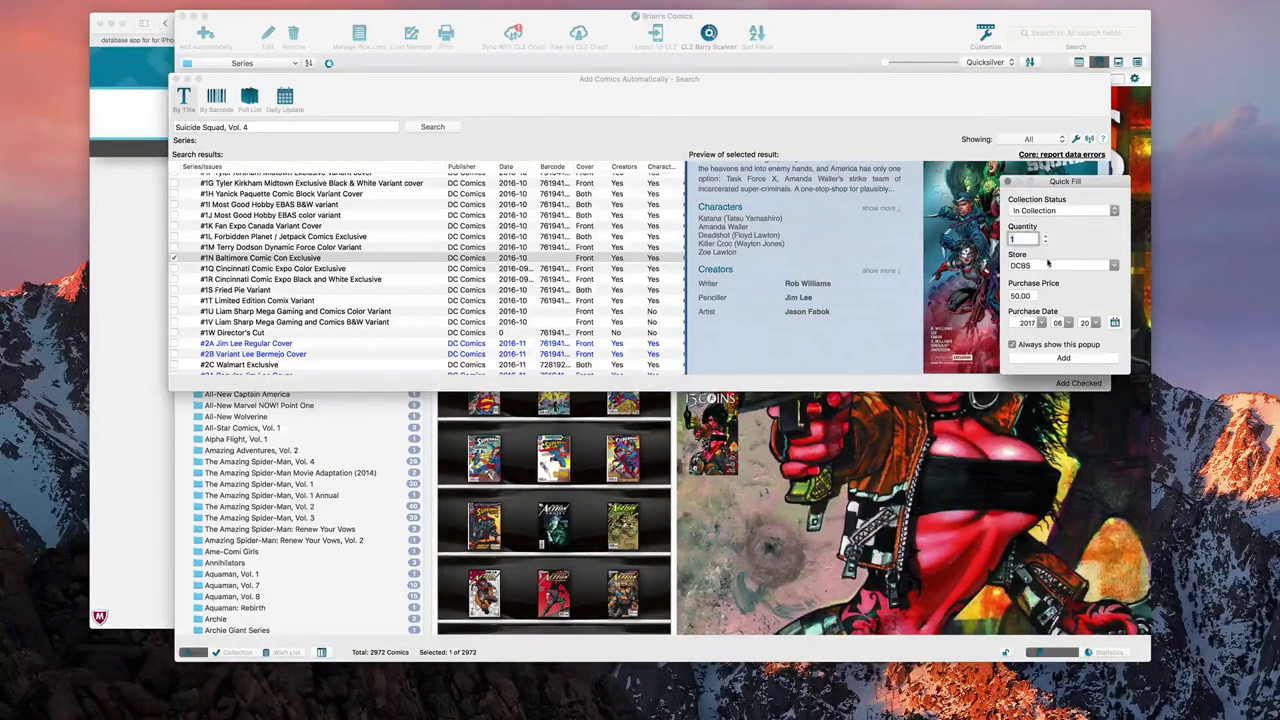
pyautogui.click(1040, 266)
pyautogui.click(1113, 266)
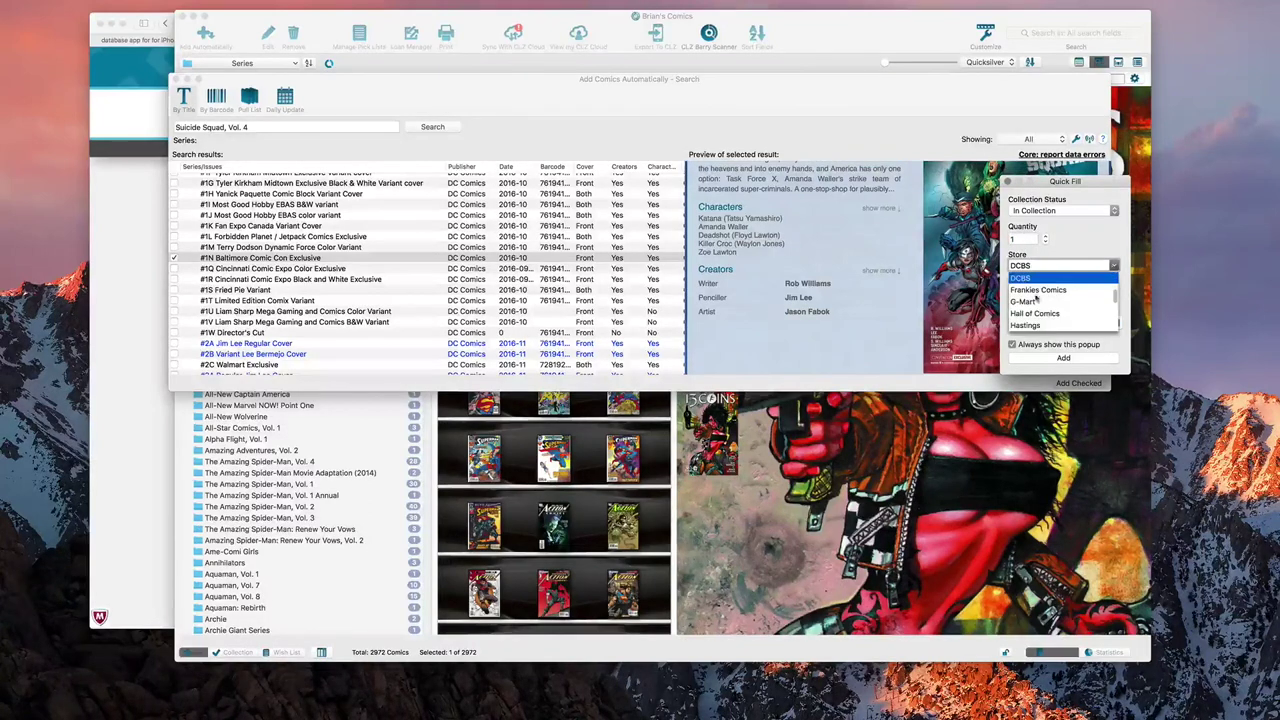
pyautogui.scroll(-5, 1040, 305)
pyautogui.scroll(-3, 1040, 305)
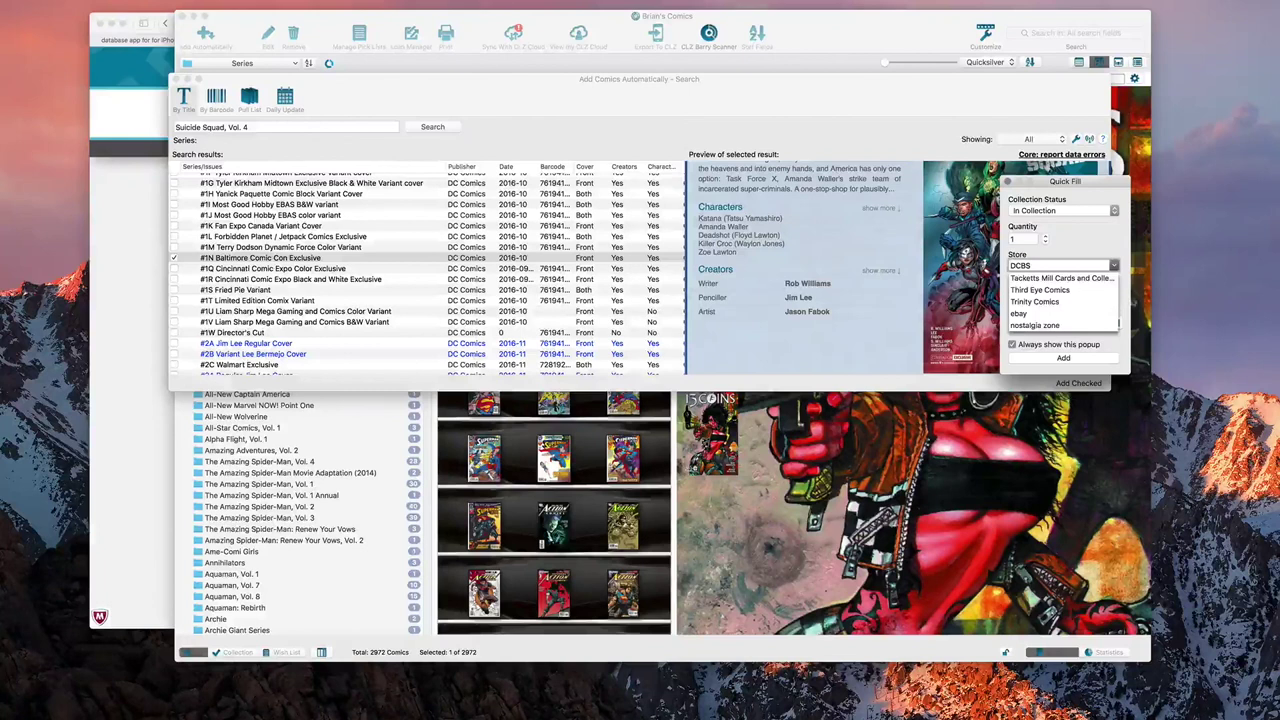
pyautogui.click(1127, 300)
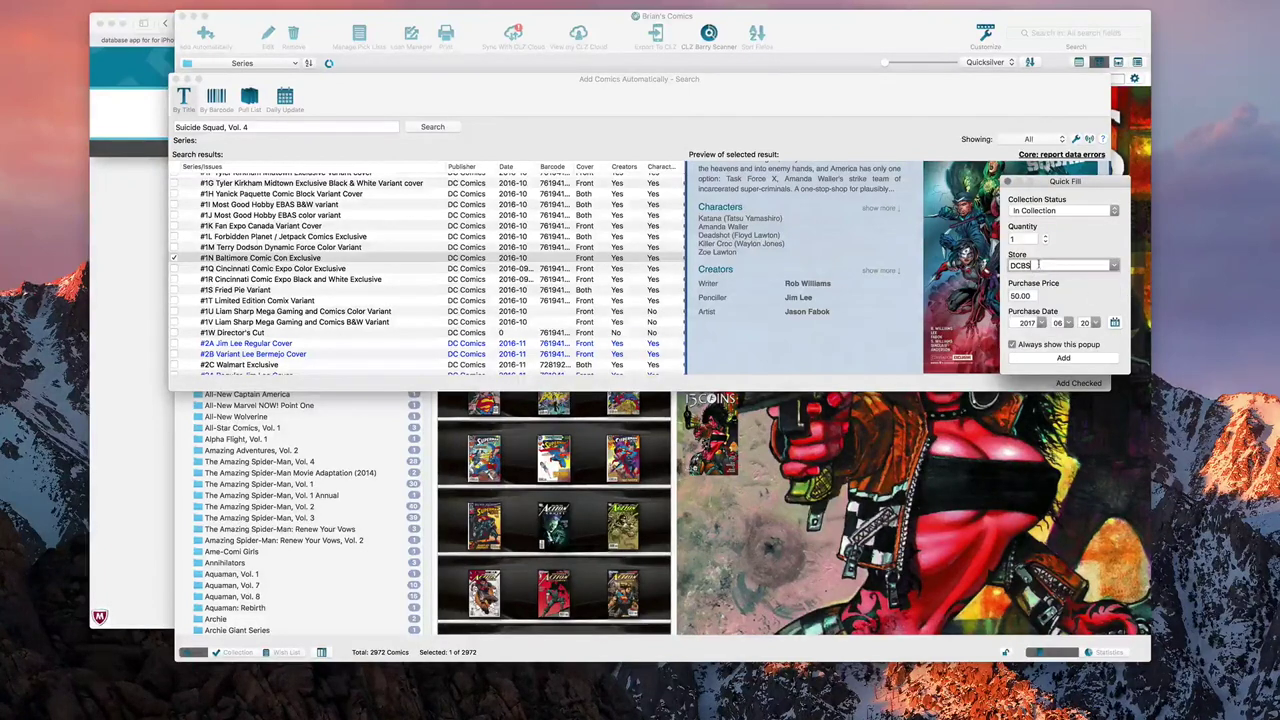
# - Set store to simpleman's comics, price 1.99, keep date 2017/06/20, and add it
pyautogui.doubleClick(1038, 265)
pyautogui.write("simpleman's comics")
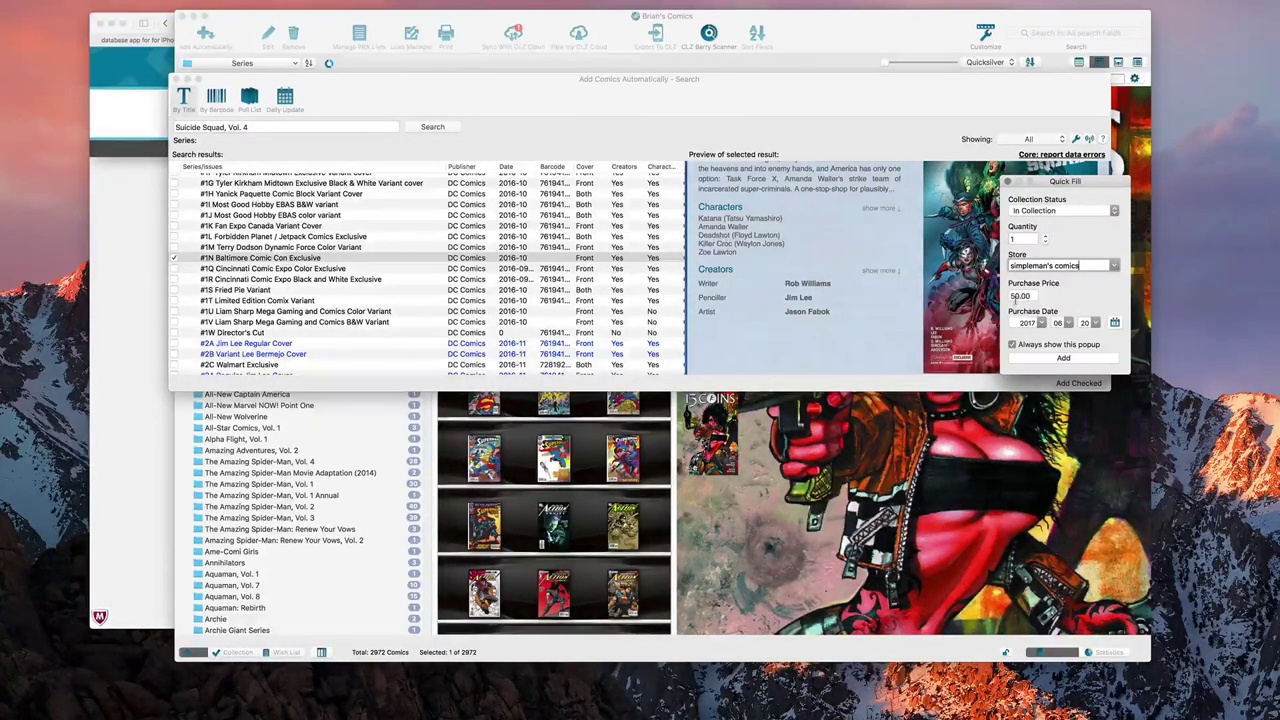
pyautogui.press('Tab')
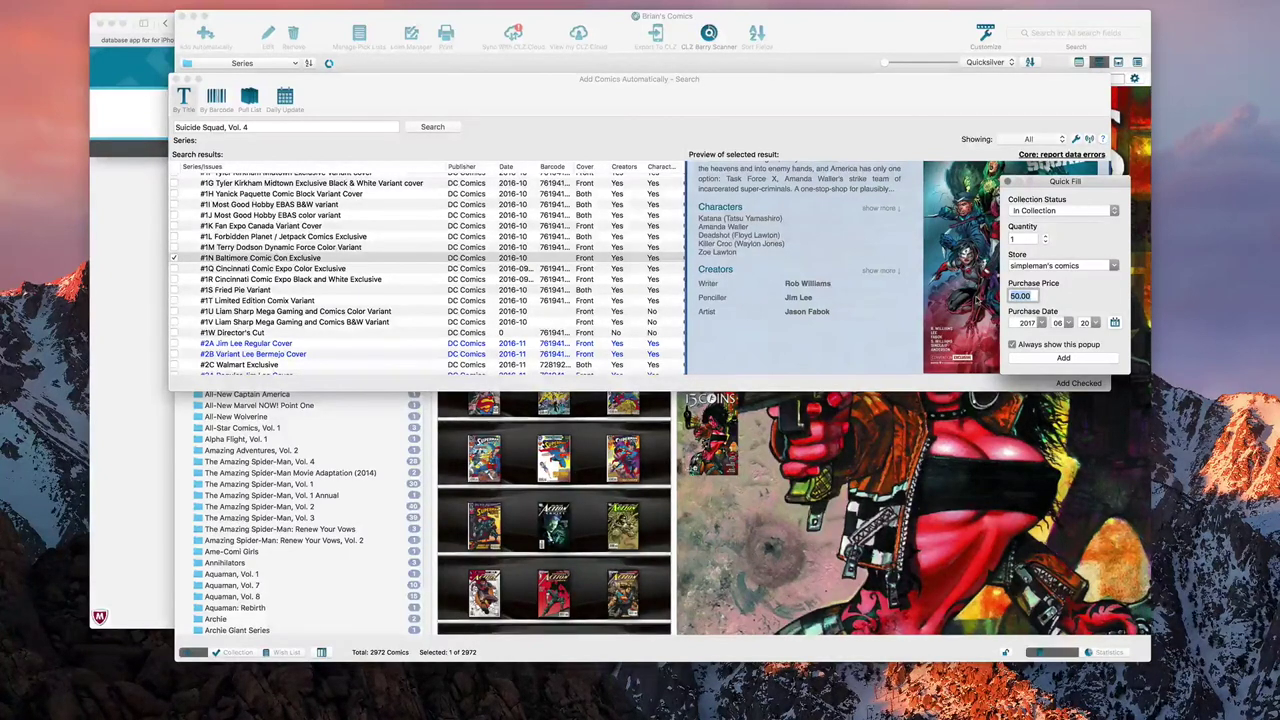
pyautogui.write('1.99')
pyautogui.click(1115, 323)
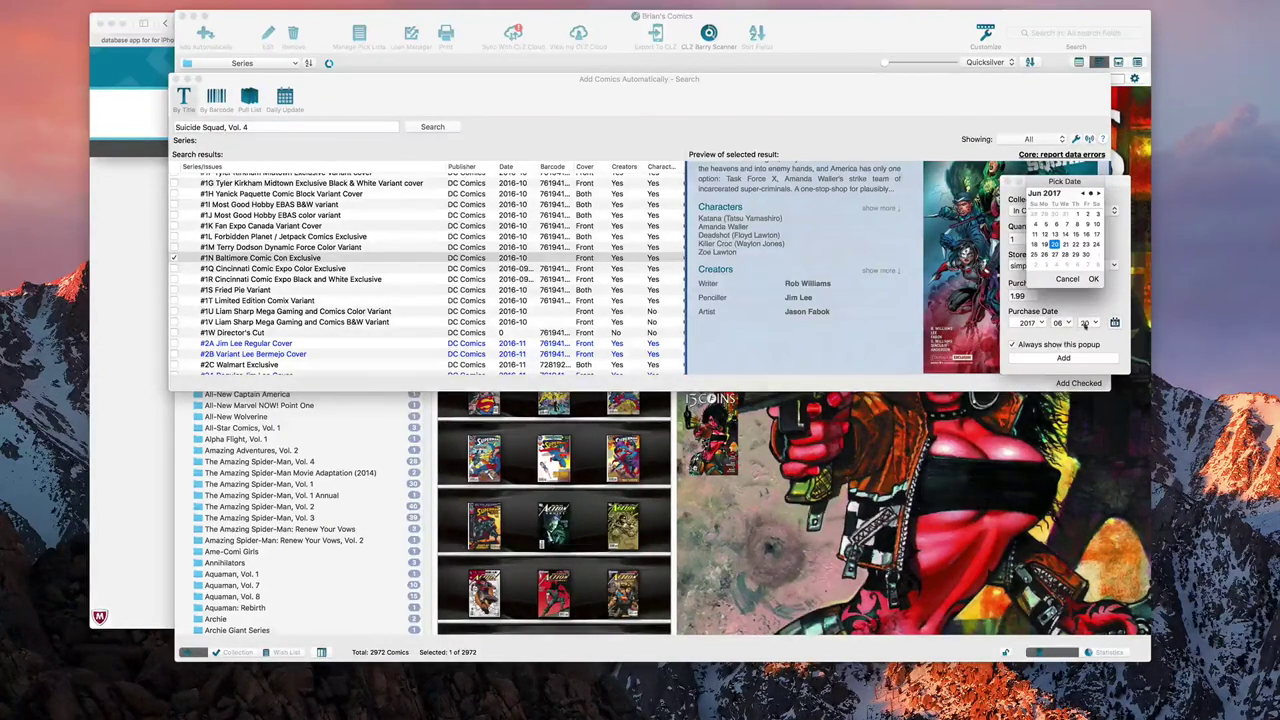
pyautogui.click(1067, 280)
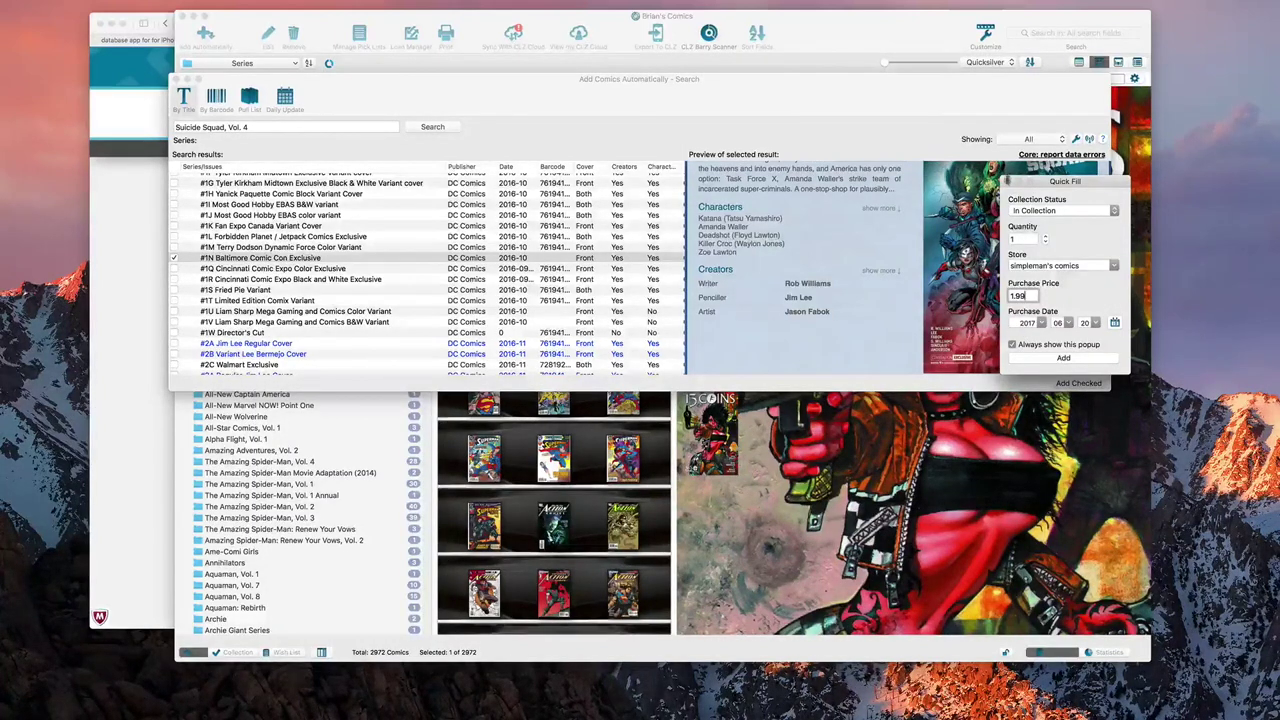
pyautogui.press('Return')
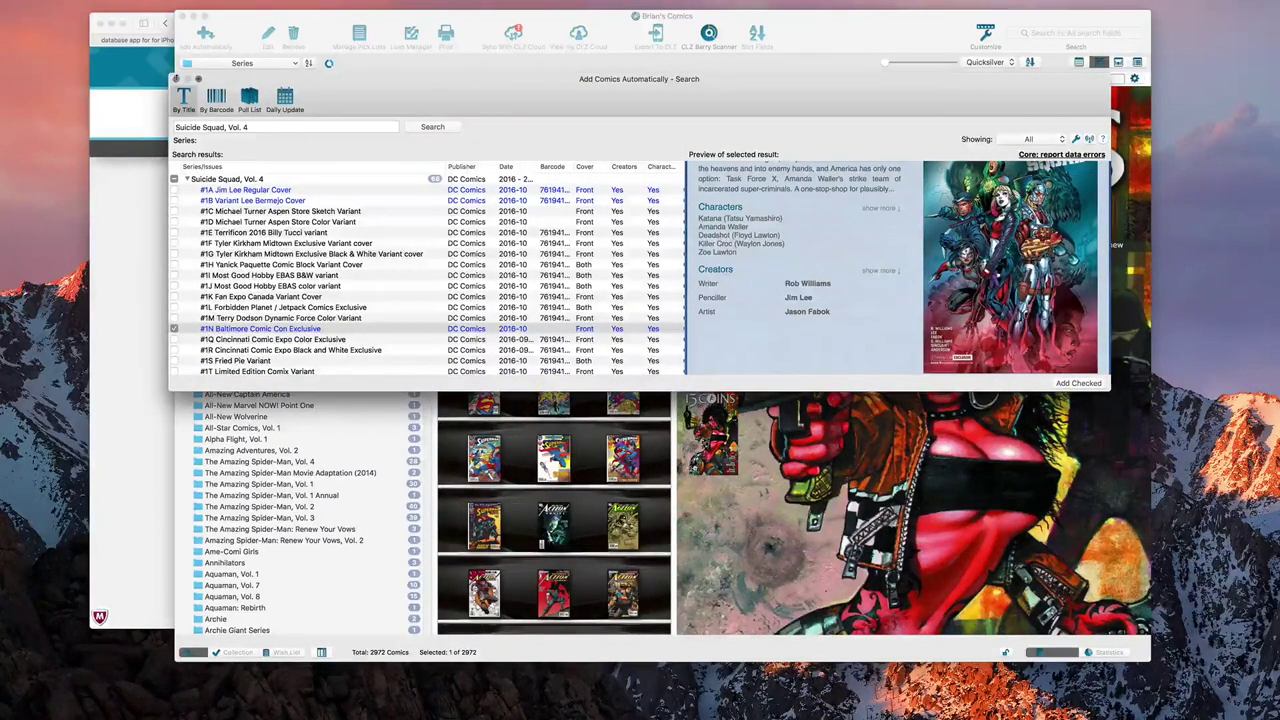
# - Close the comic search and scroll the series list to Batgirl, Vol. 5
pyautogui.click(176, 79)
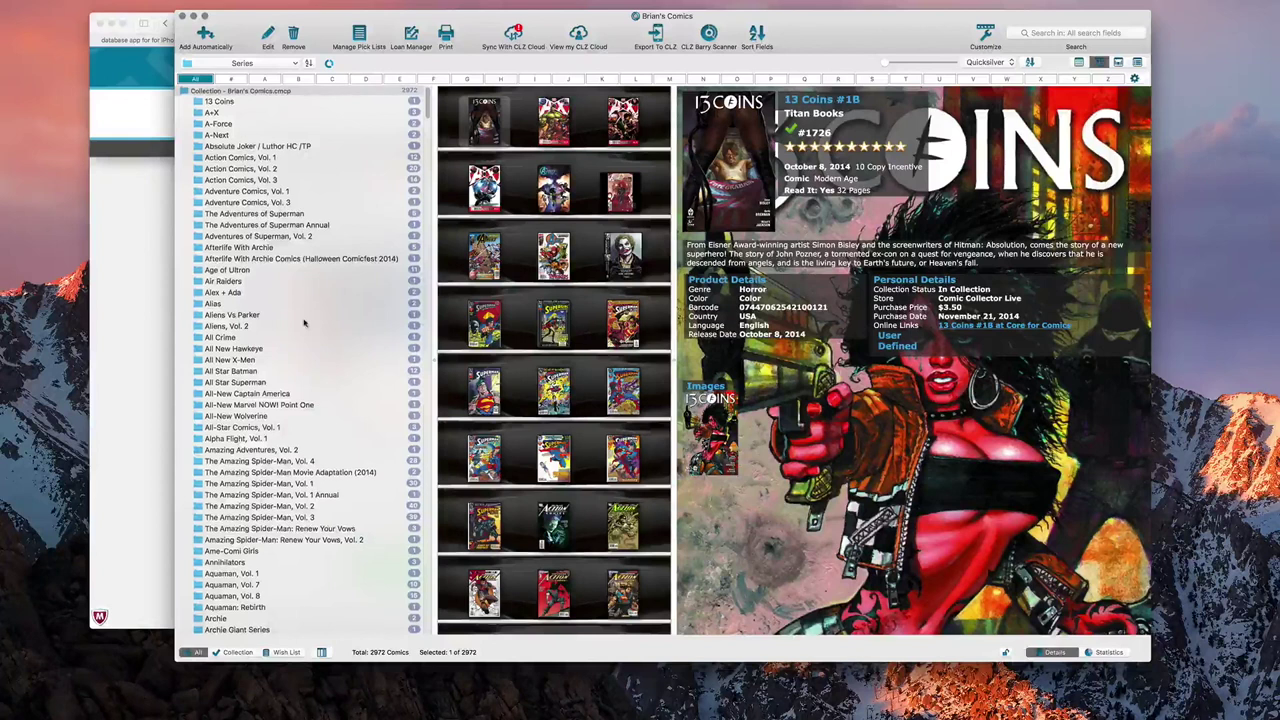
pyautogui.scroll(-5, 300, 330)
pyautogui.scroll(-4, 304, 323)
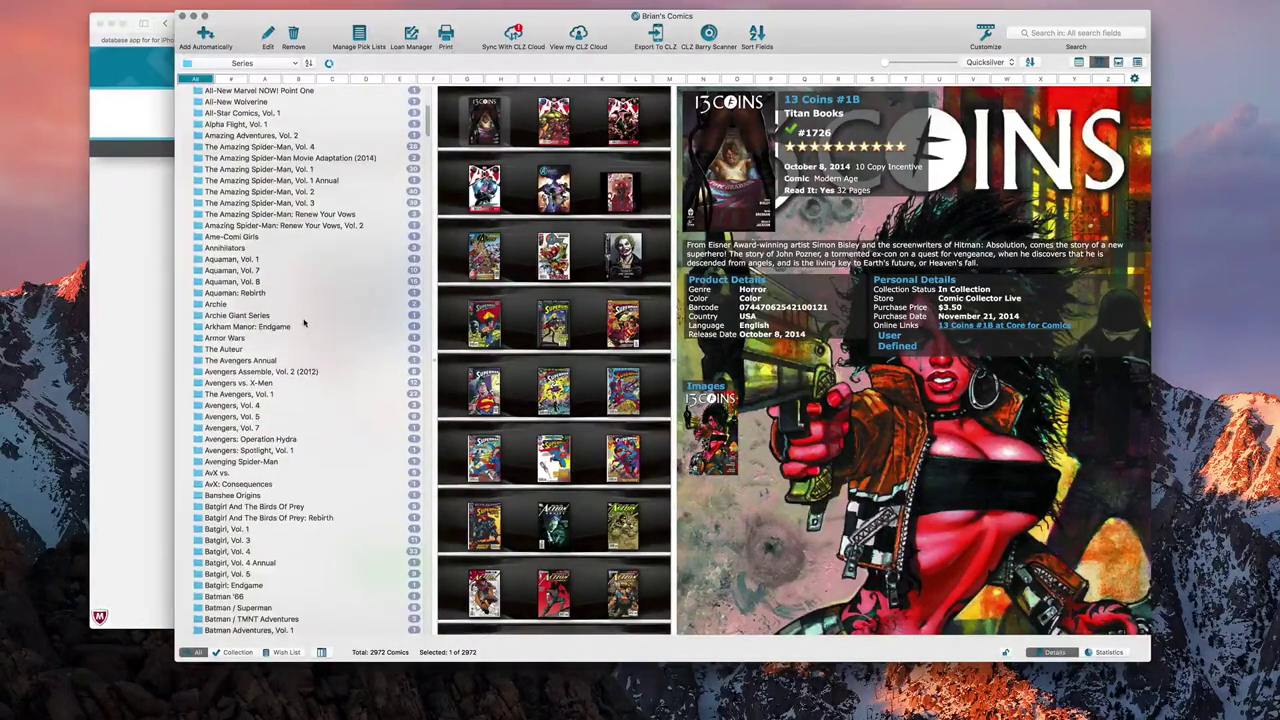
pyautogui.scroll(-4, 273, 450)
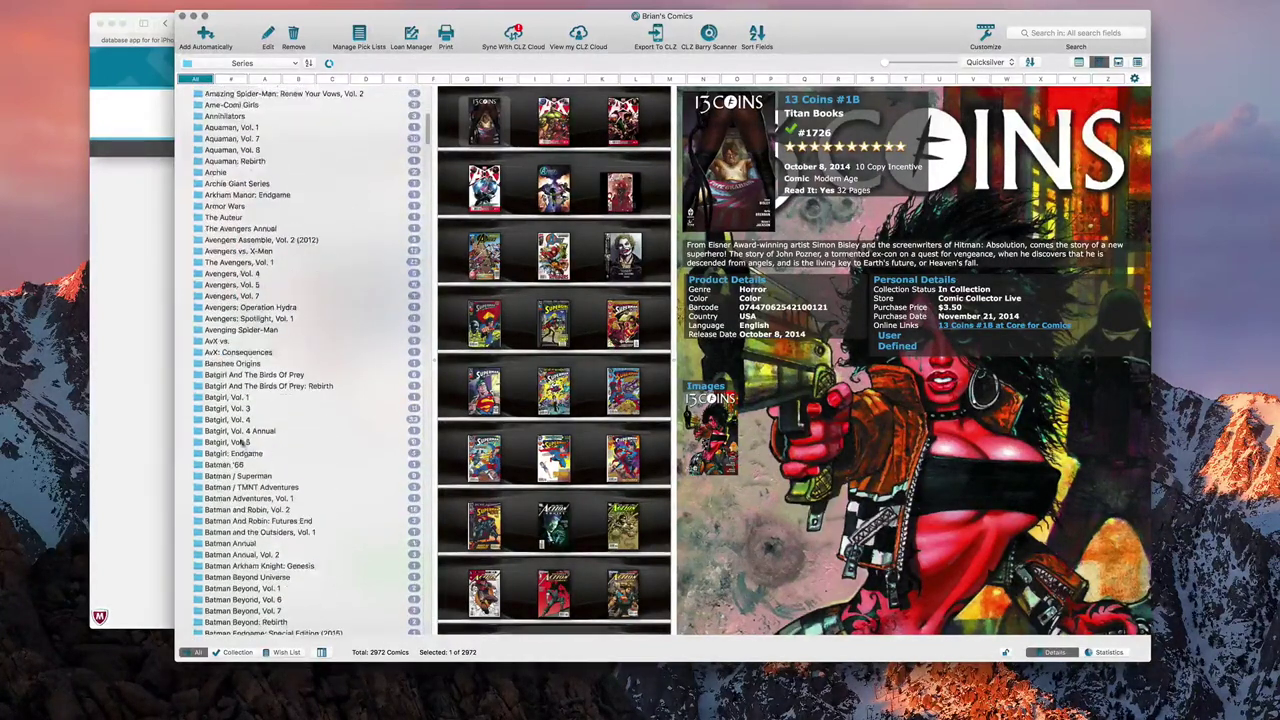
pyautogui.click(239, 442)
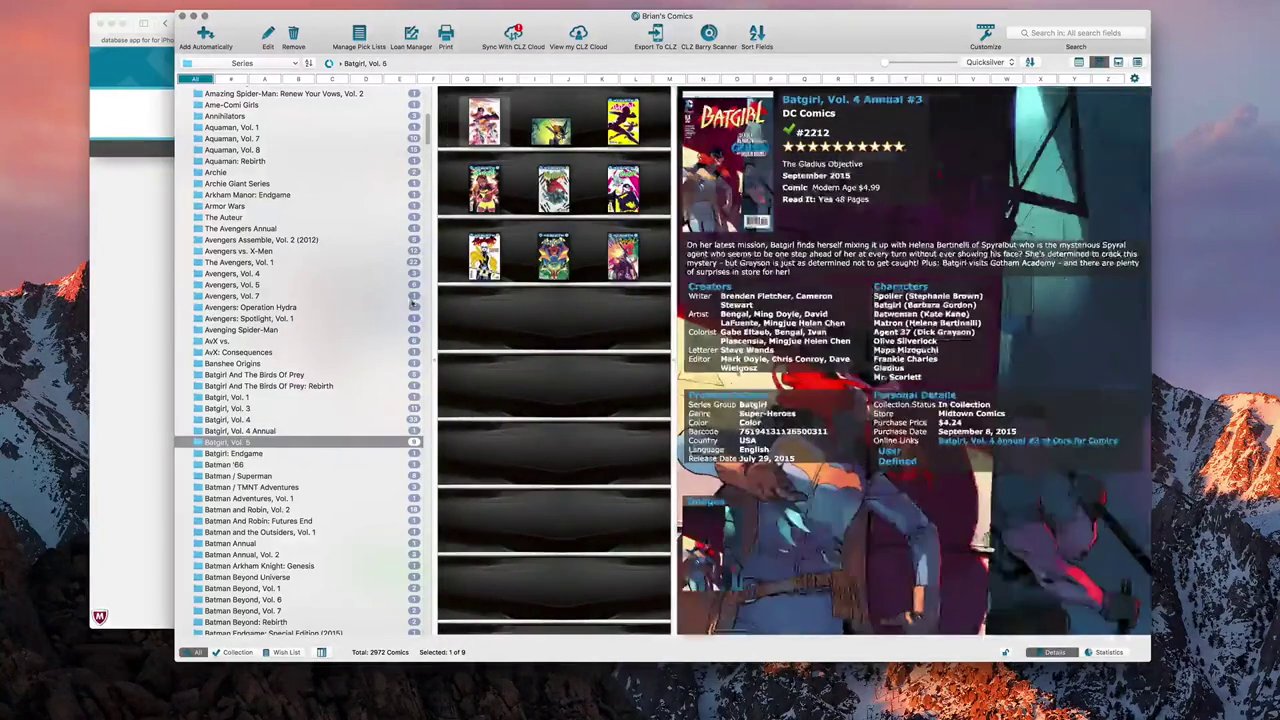
# - Select the Batman: The Killing Joke series and open its #0A comic for editing
pyautogui.scroll(-2, 255, 480)
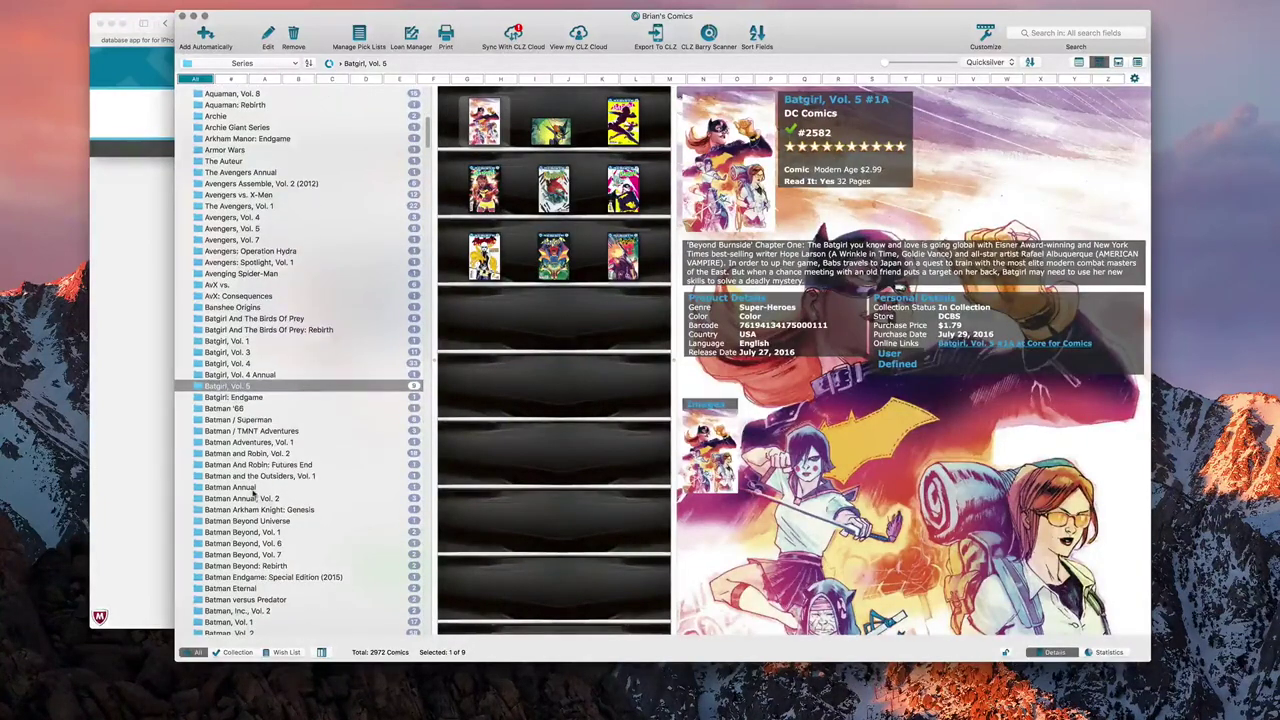
pyautogui.scroll(-2, 253, 493)
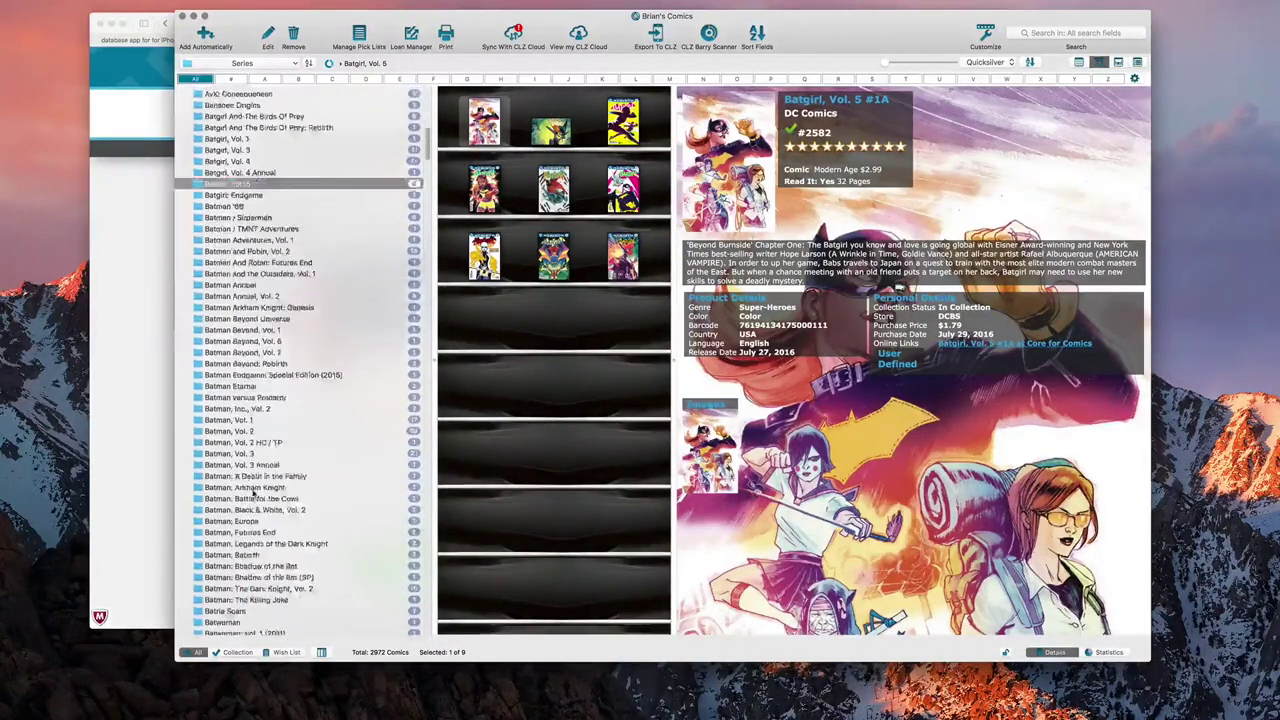
pyautogui.scroll(-3, 253, 492)
pyautogui.click(230, 484)
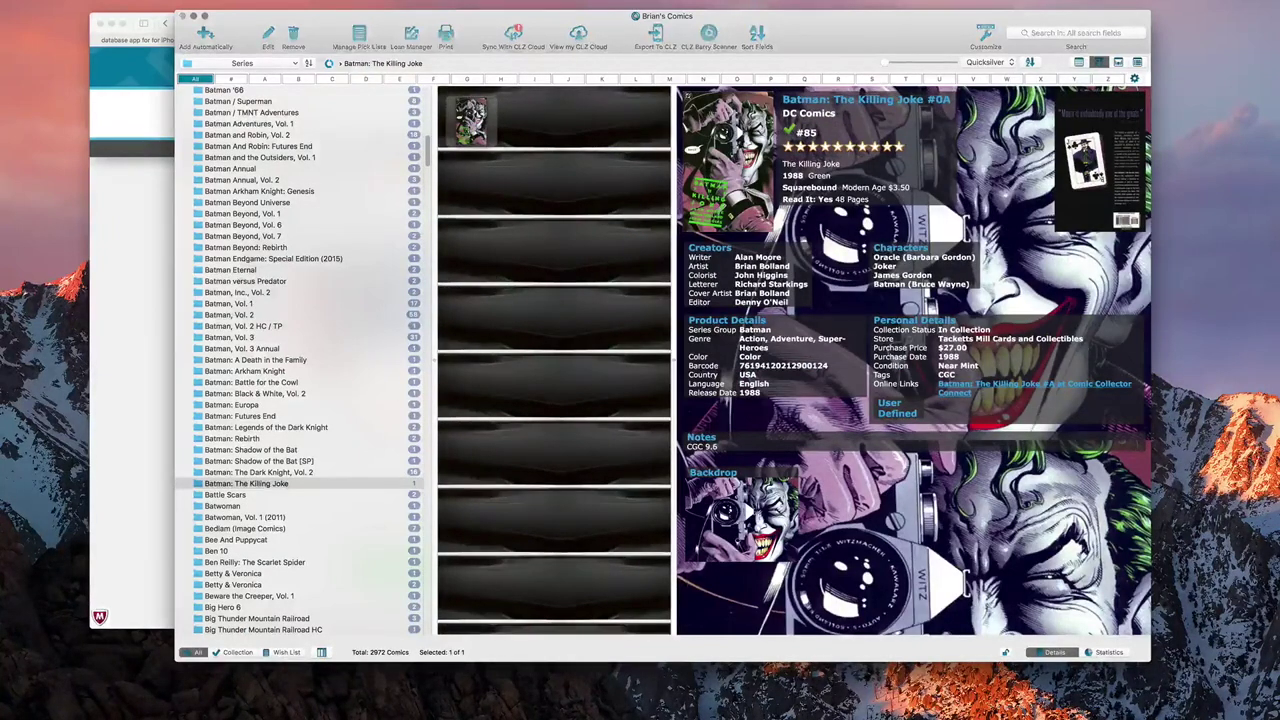
pyautogui.press('super+e')
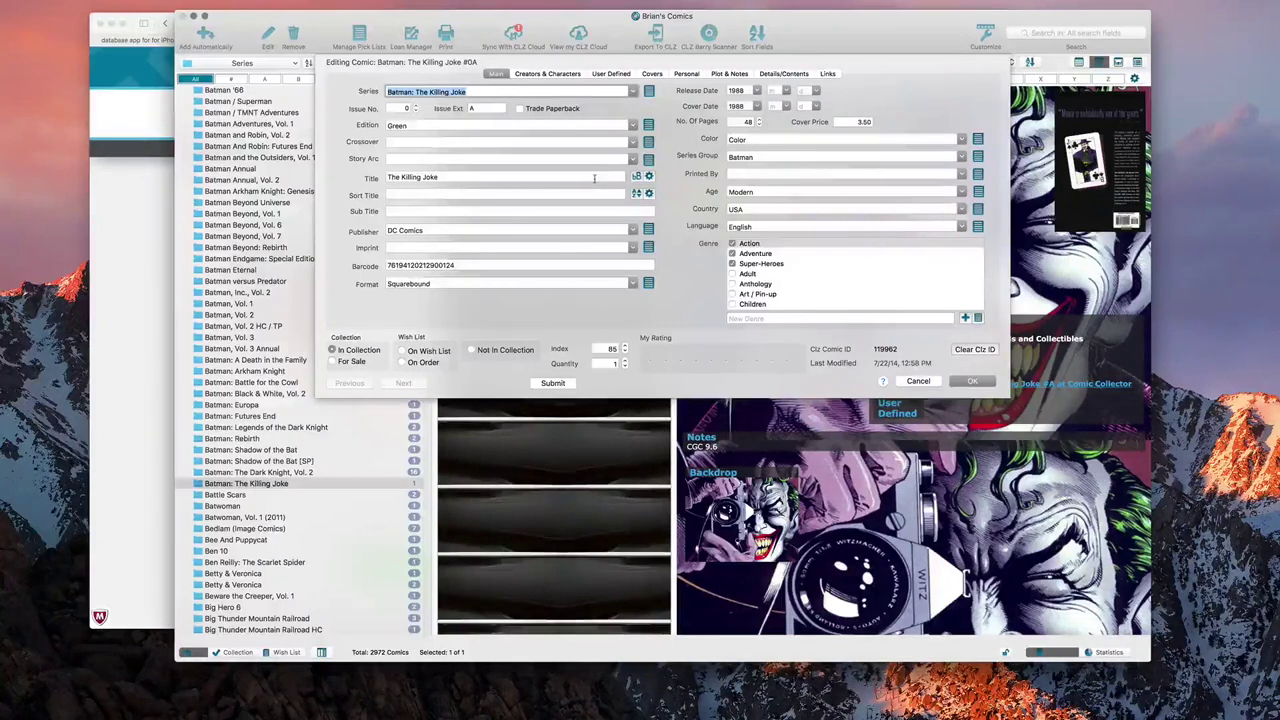
pyautogui.click(732, 75)
pyautogui.click(688, 75)
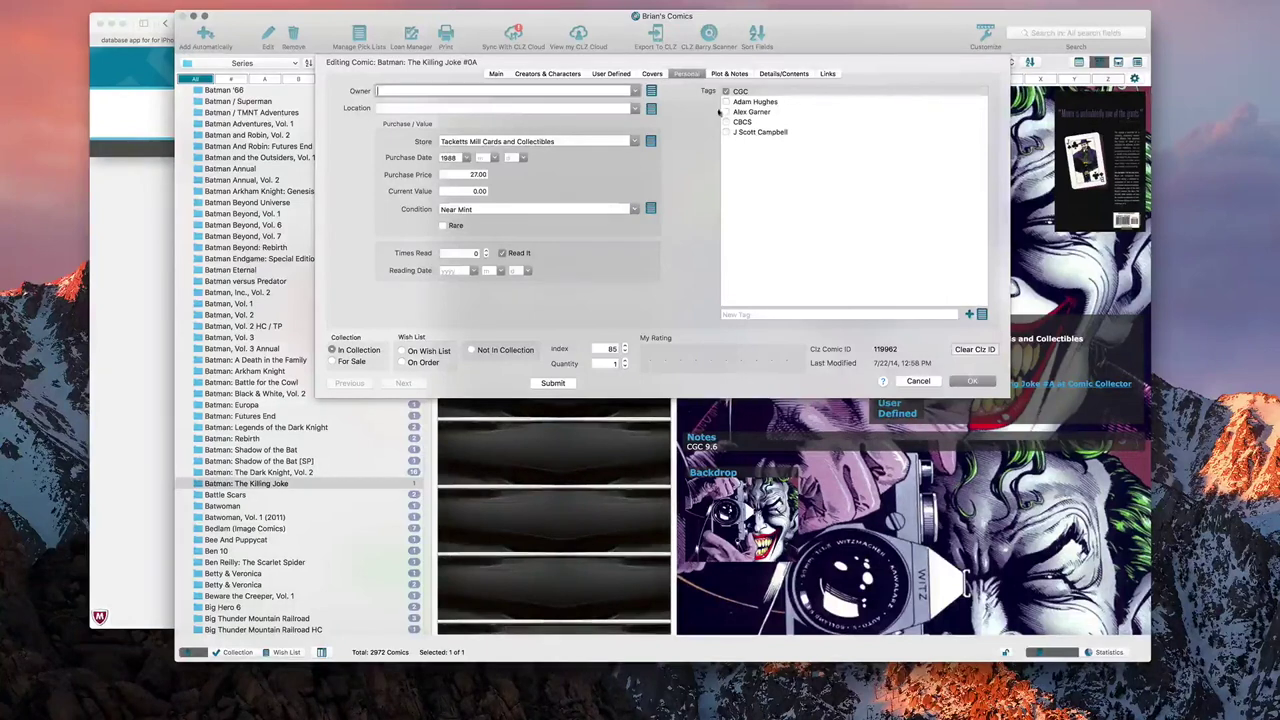
pyautogui.click(610, 77)
pyautogui.click(566, 77)
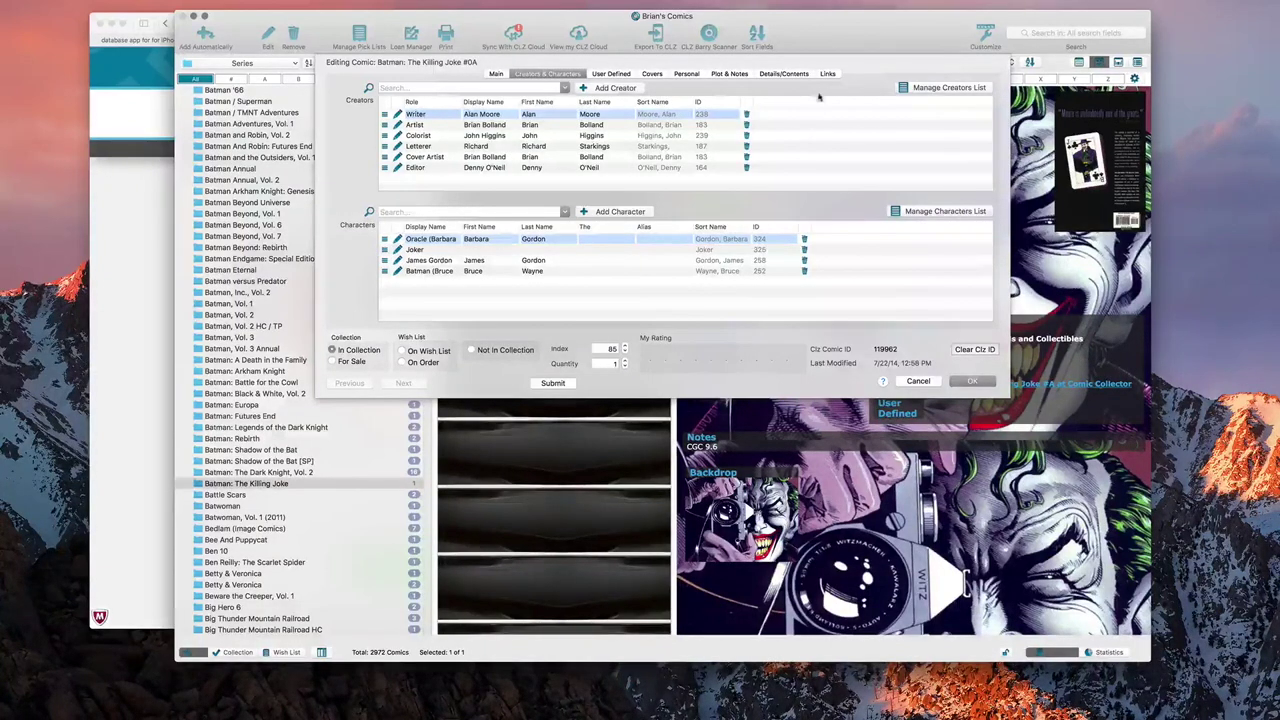
pyautogui.click(920, 381)
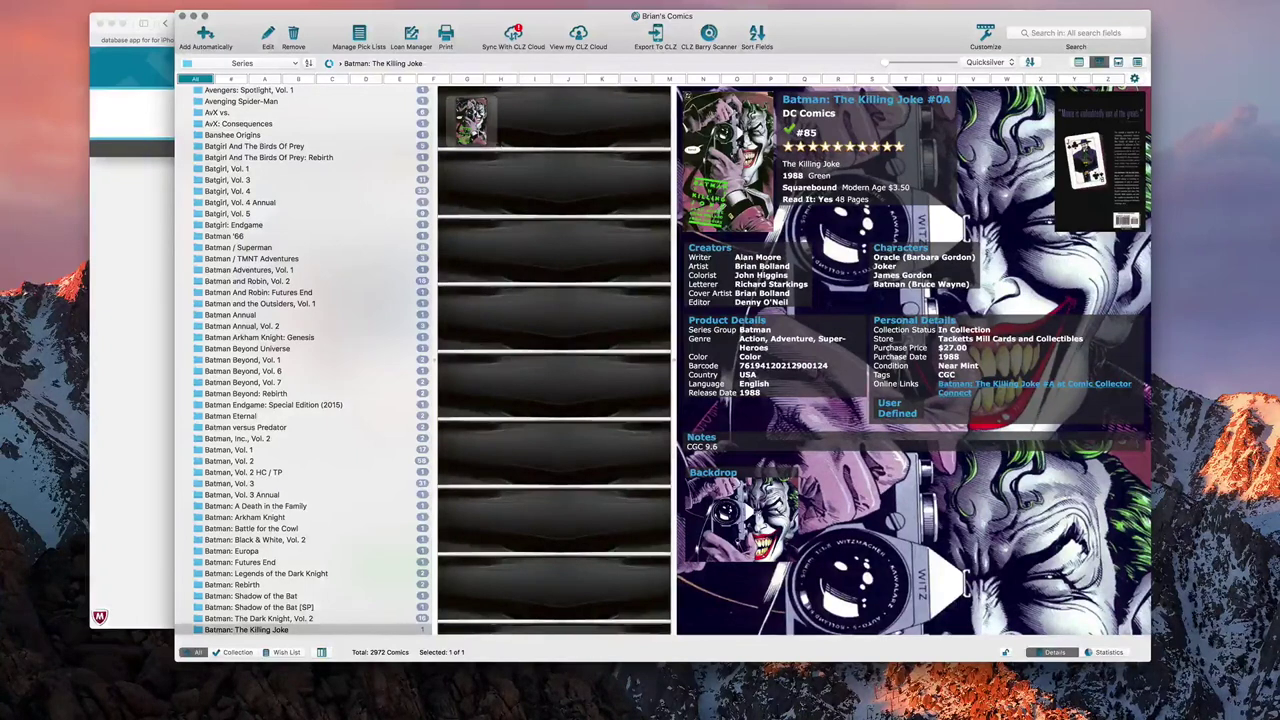
pyautogui.rightClick(481, 129)
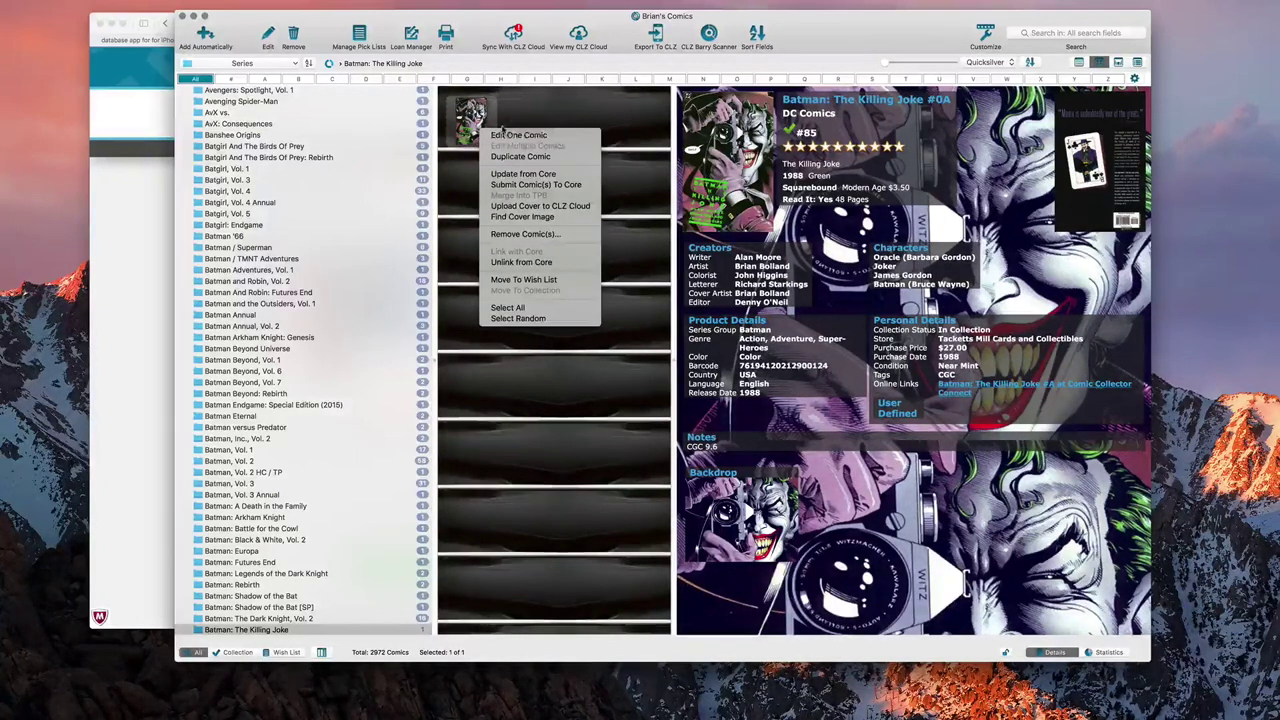
# - Add the note 'Joker shoots Barbara Gordon pew pew pew' to The Killing Joke #0A and save
pyautogui.click(510, 134)
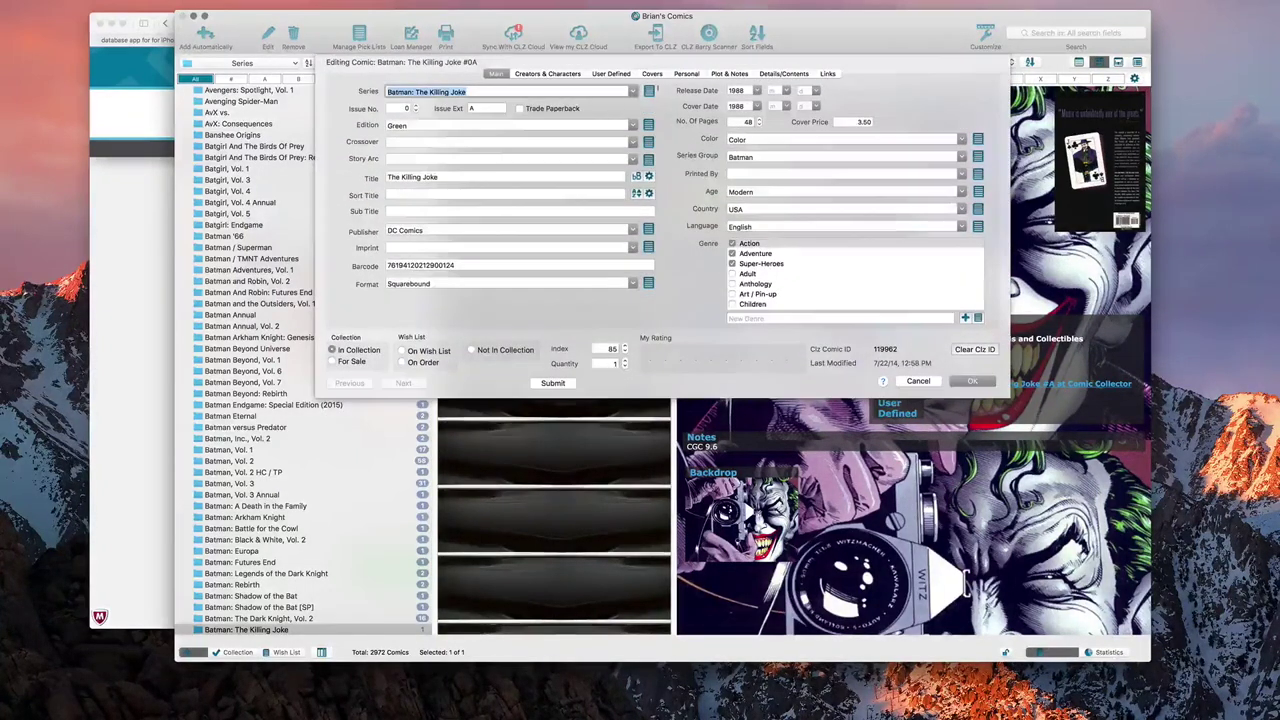
pyautogui.click(717, 76)
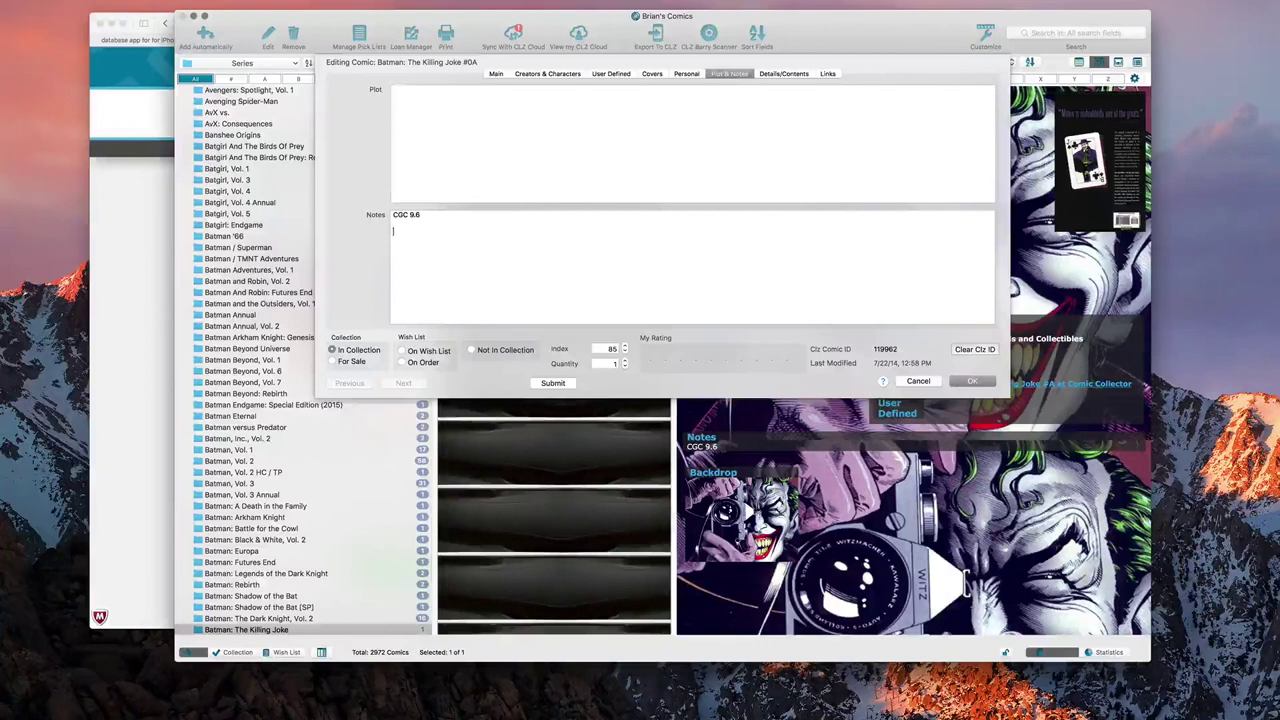
pyautogui.write('Joker st')
pyautogui.write('oots Barabar')
pyautogui.press('BackSpace')
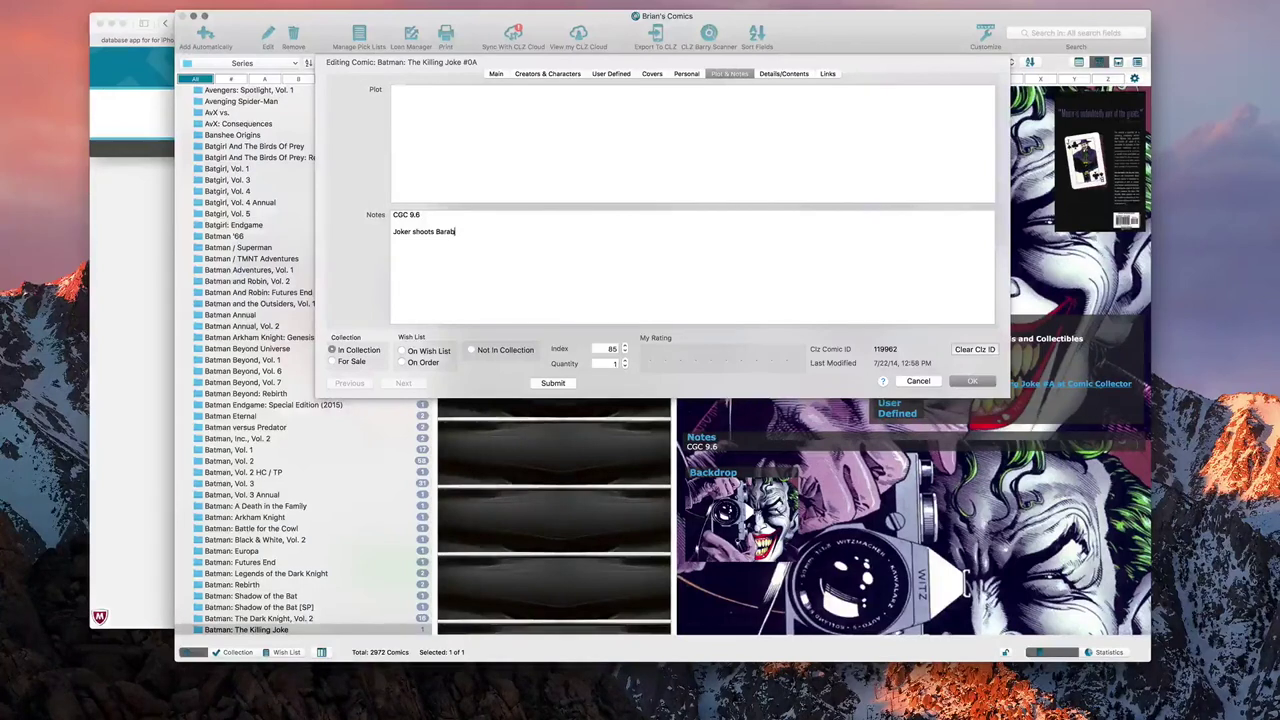
pyautogui.press('BackSpace')
pyautogui.press('BackSpace')
pyautogui.write('bara Ga')
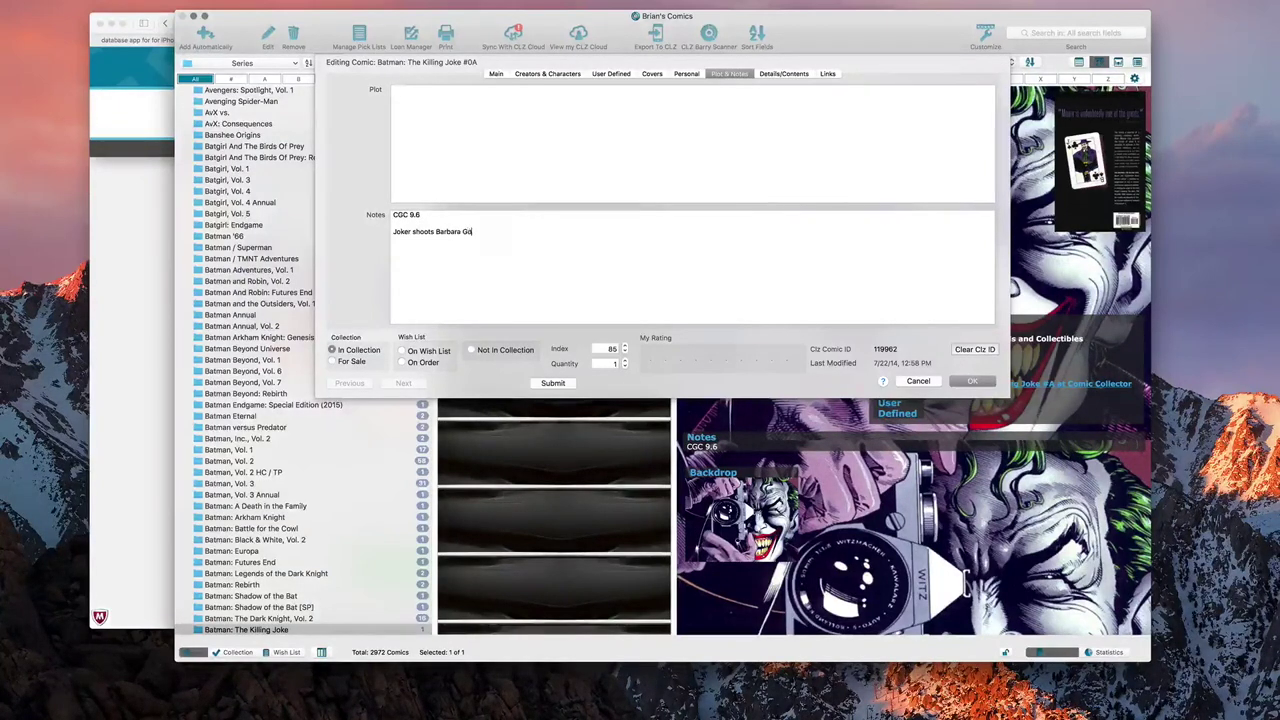
pyautogui.write('rdon pew pew pew')
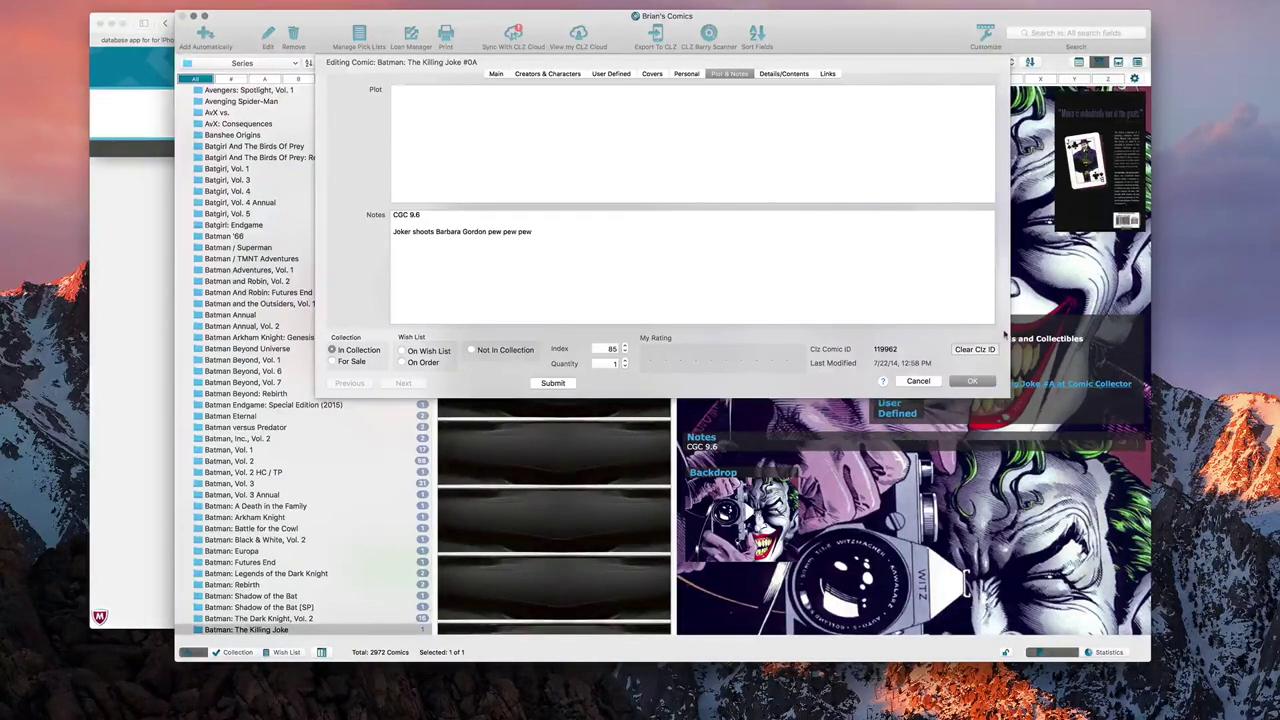
pyautogui.click(972, 381)
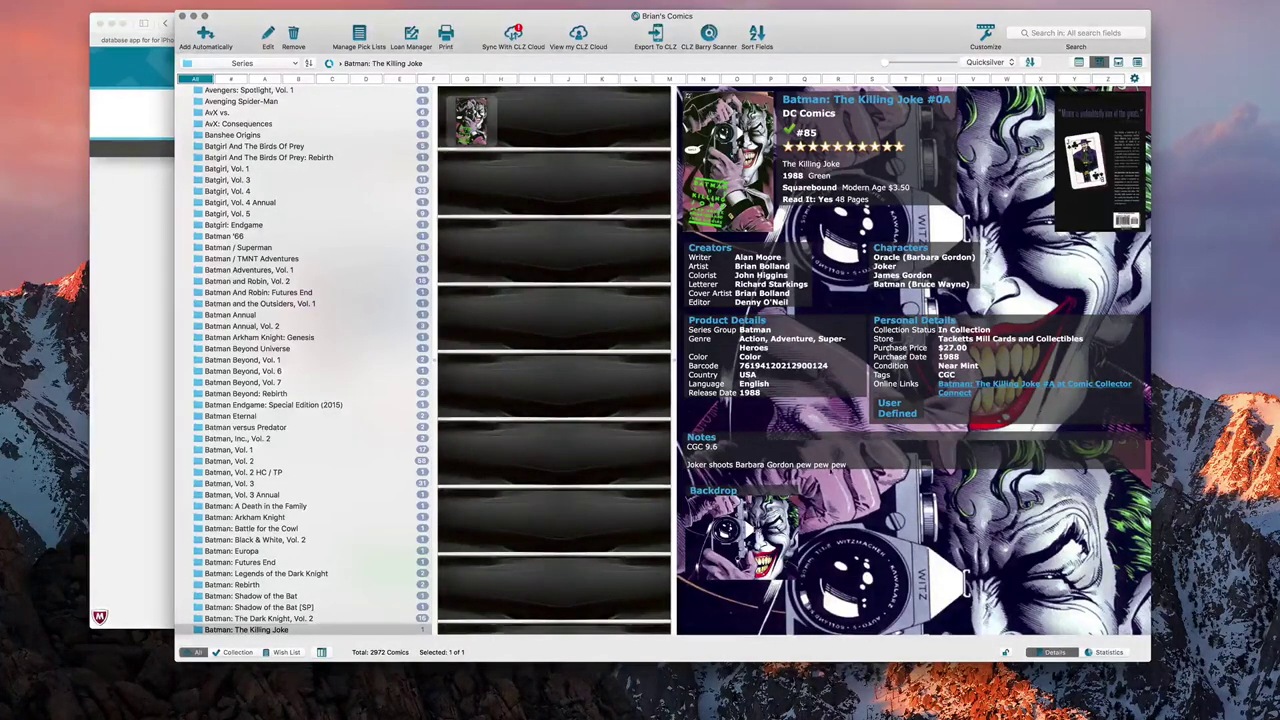
# - Sync the two local changes to CLZ Cloud, then view the collection online
pyautogui.scroll(20, 300, 350)
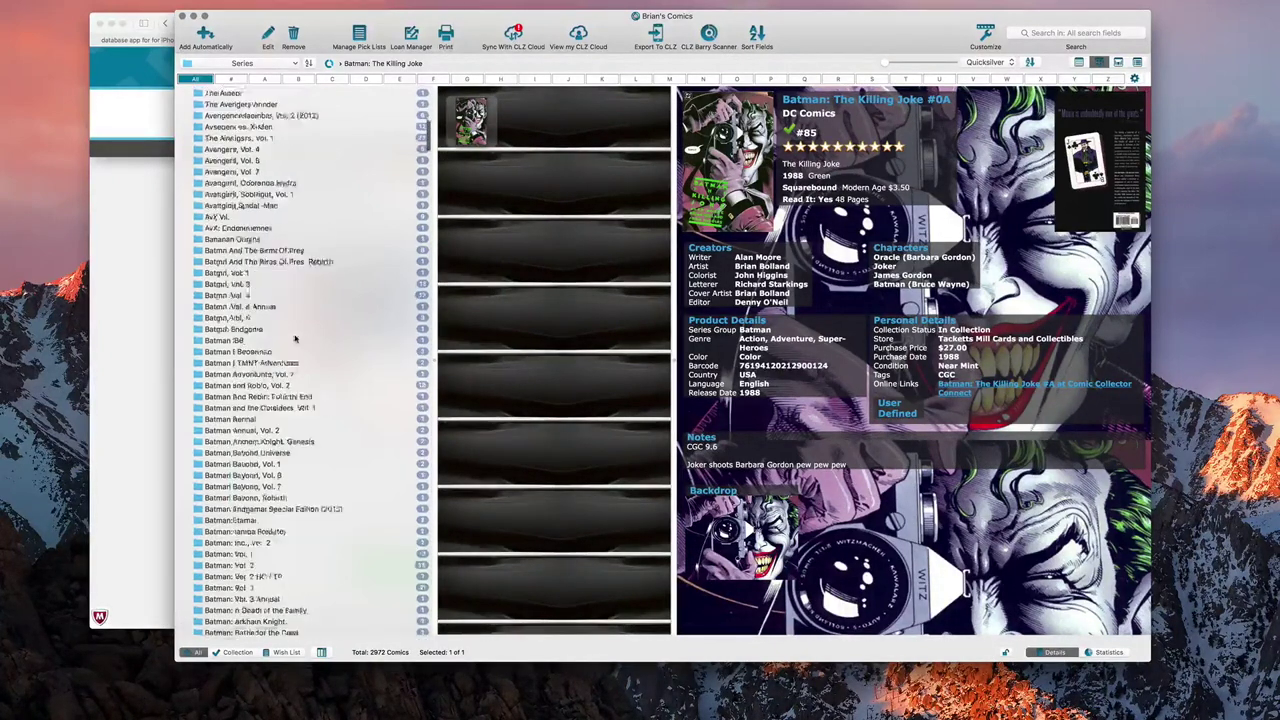
pyautogui.click(513, 35)
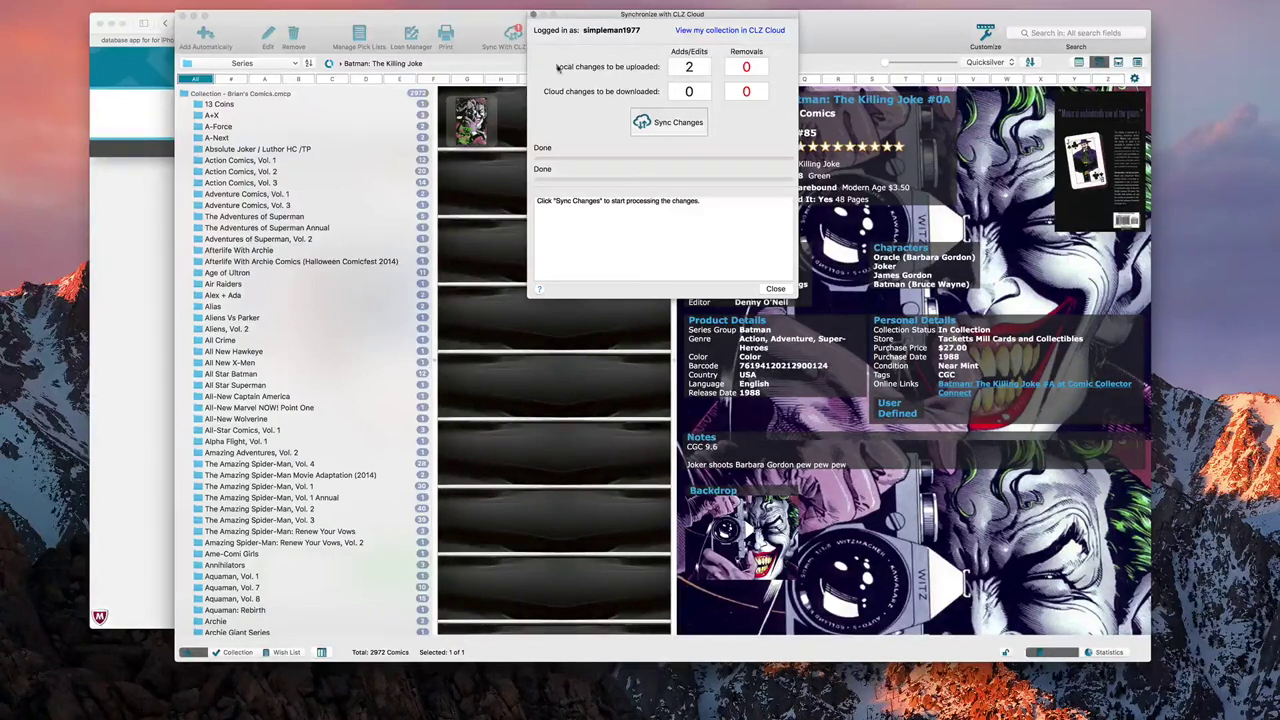
pyautogui.click(675, 122)
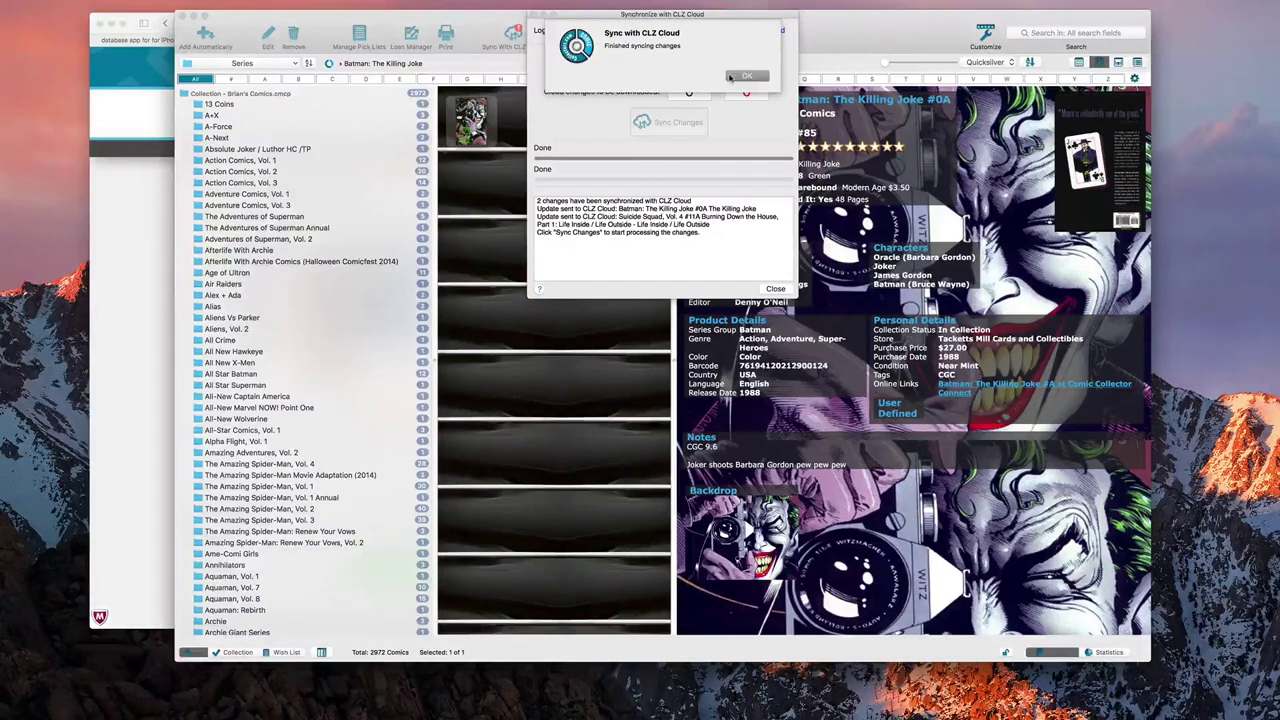
pyautogui.click(747, 77)
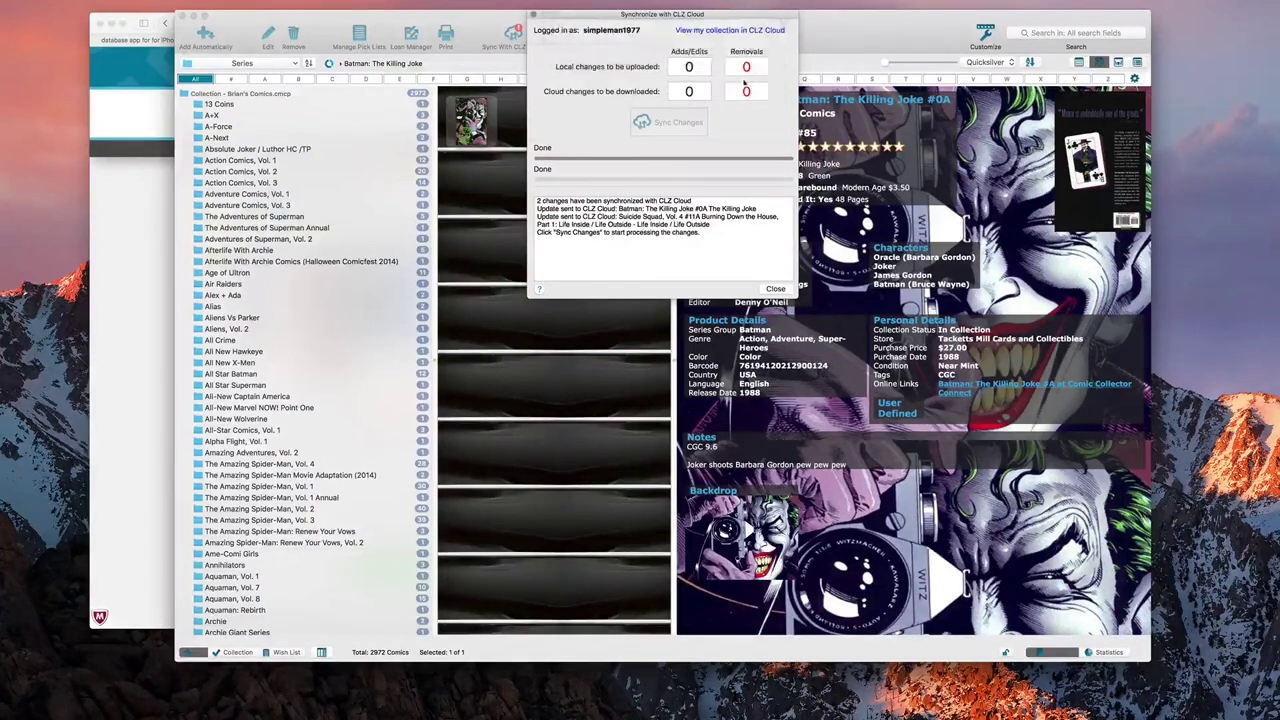
pyautogui.click(704, 31)
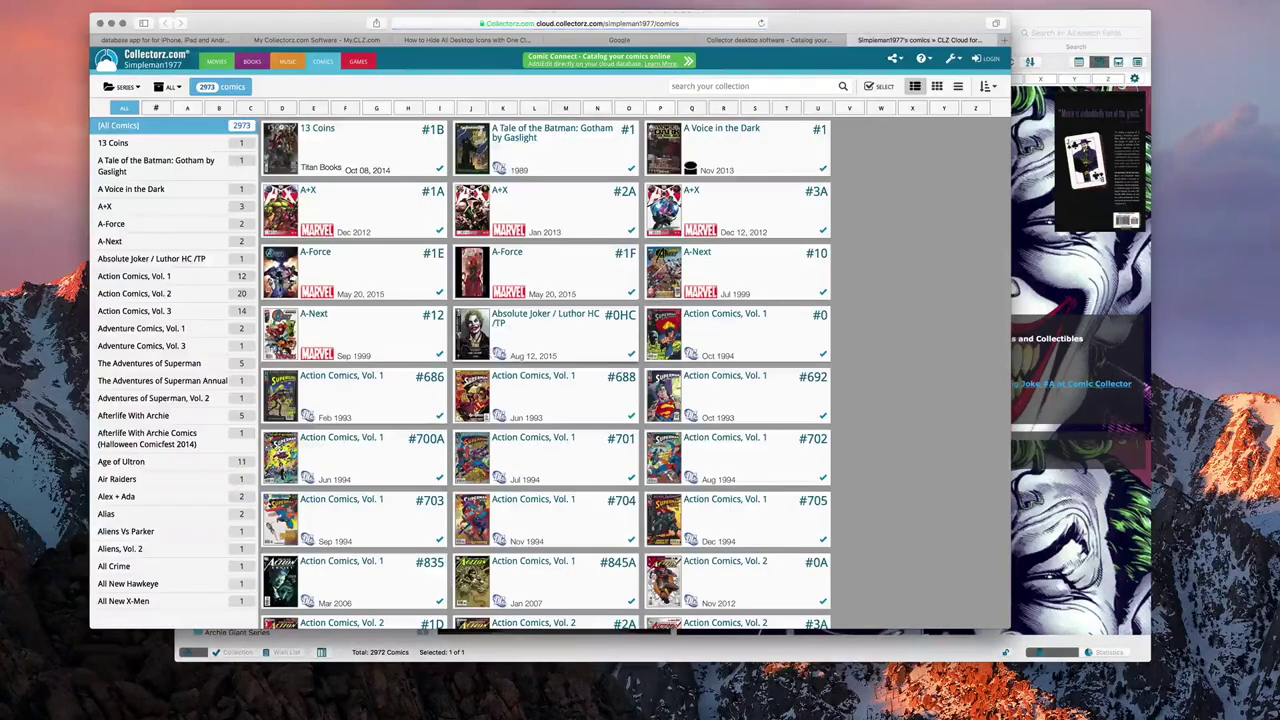
# - Browse the online comics grid at cloud.collectorz.com in Safari, then close the browser
pyautogui.scroll(-3, 373, 292)
pyautogui.scroll(-10, 373, 292)
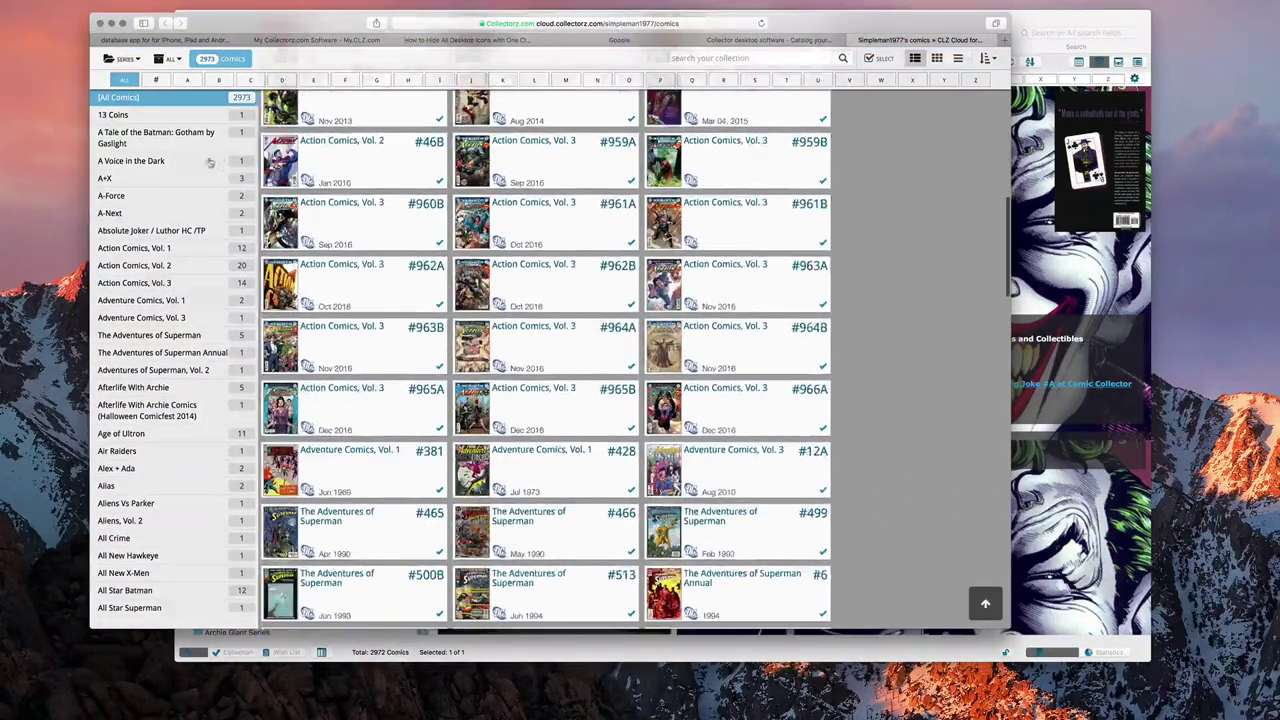
pyautogui.scroll(-5, 195, 280)
pyautogui.scroll(10, 195, 280)
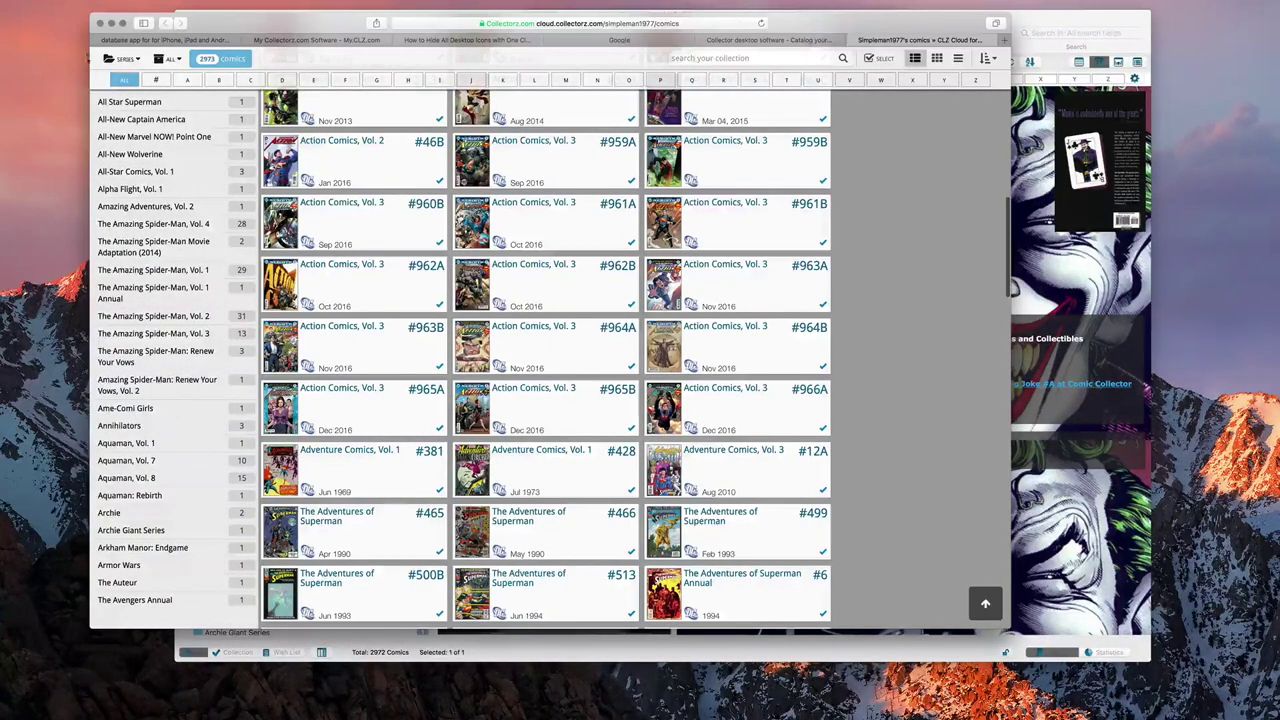
pyautogui.click(110, 22)
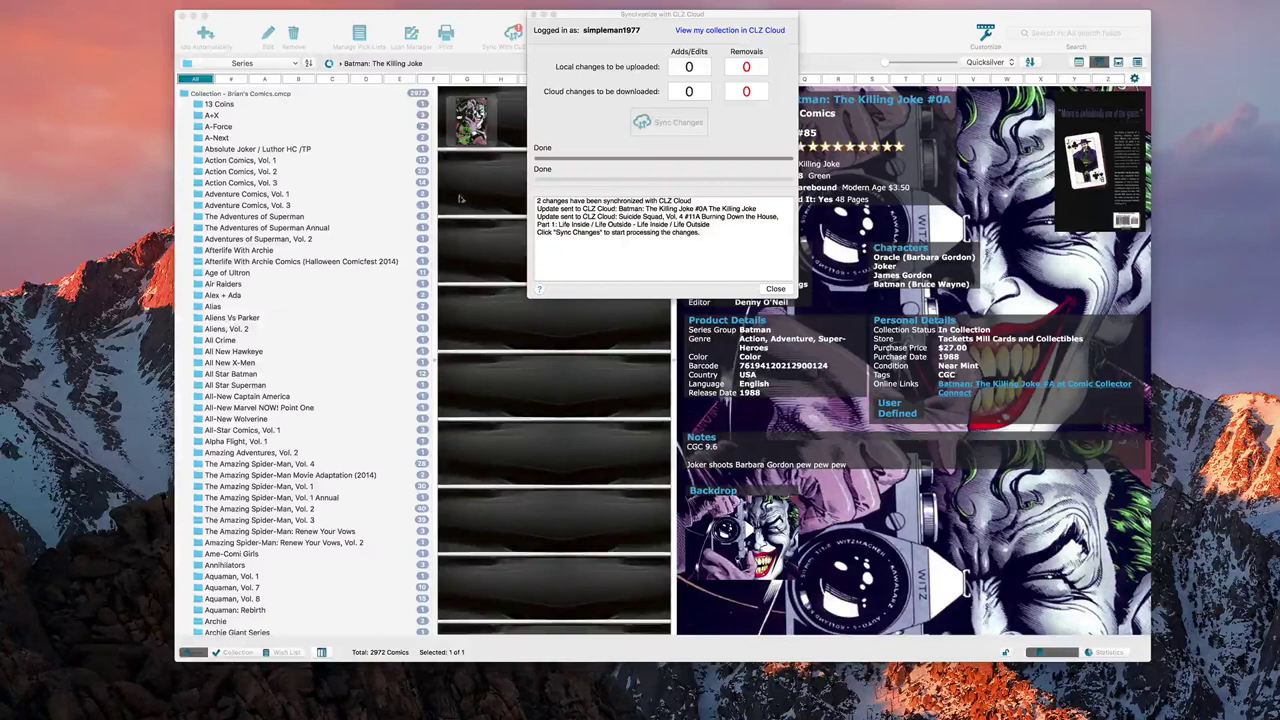
# - Close the sync results, then review the Manage Pick Lists window and dismiss it
pyautogui.click(534, 15)
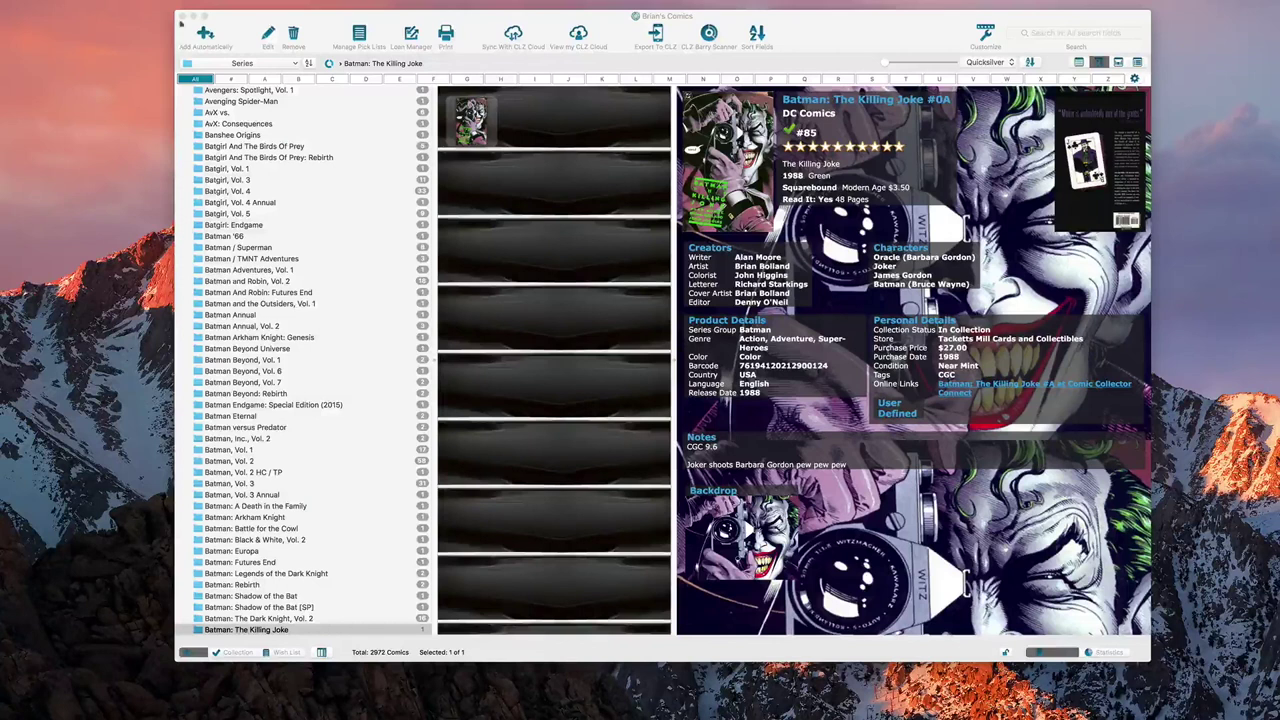
pyautogui.click(290, 40)
pyautogui.click(362, 40)
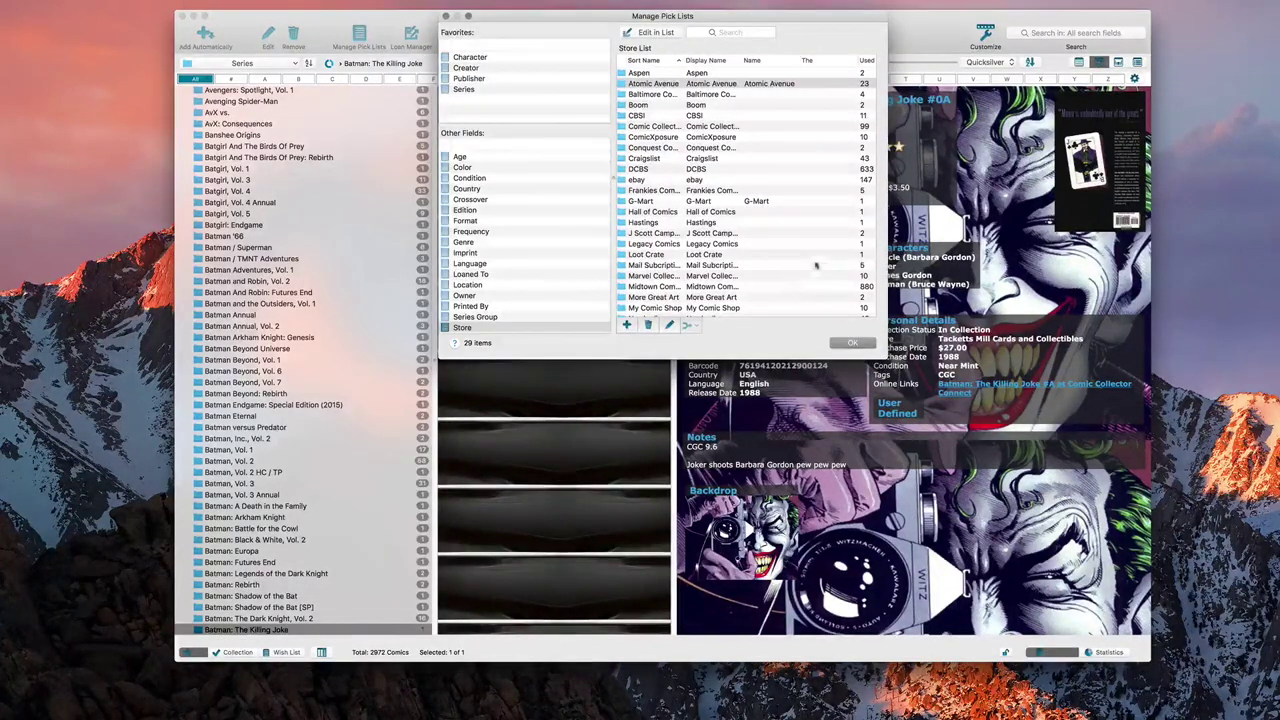
pyautogui.click(850, 342)
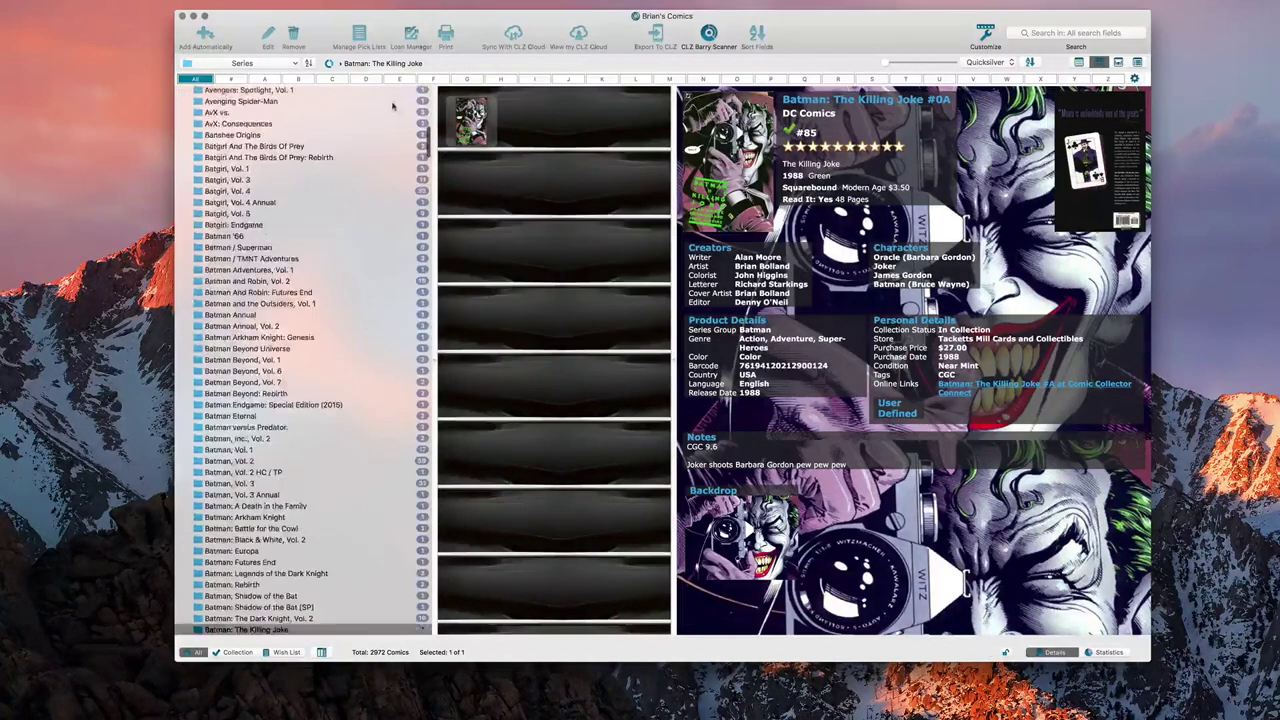
pyautogui.click(411, 40)
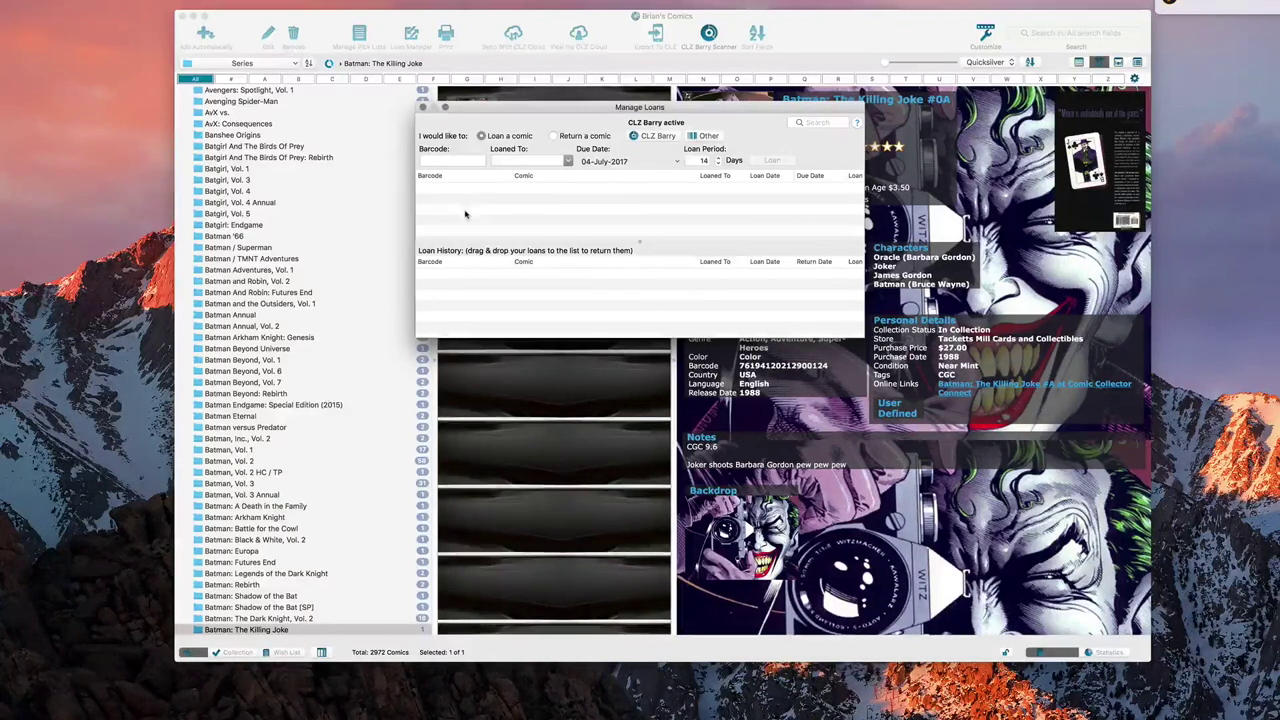
pyautogui.click(466, 160)
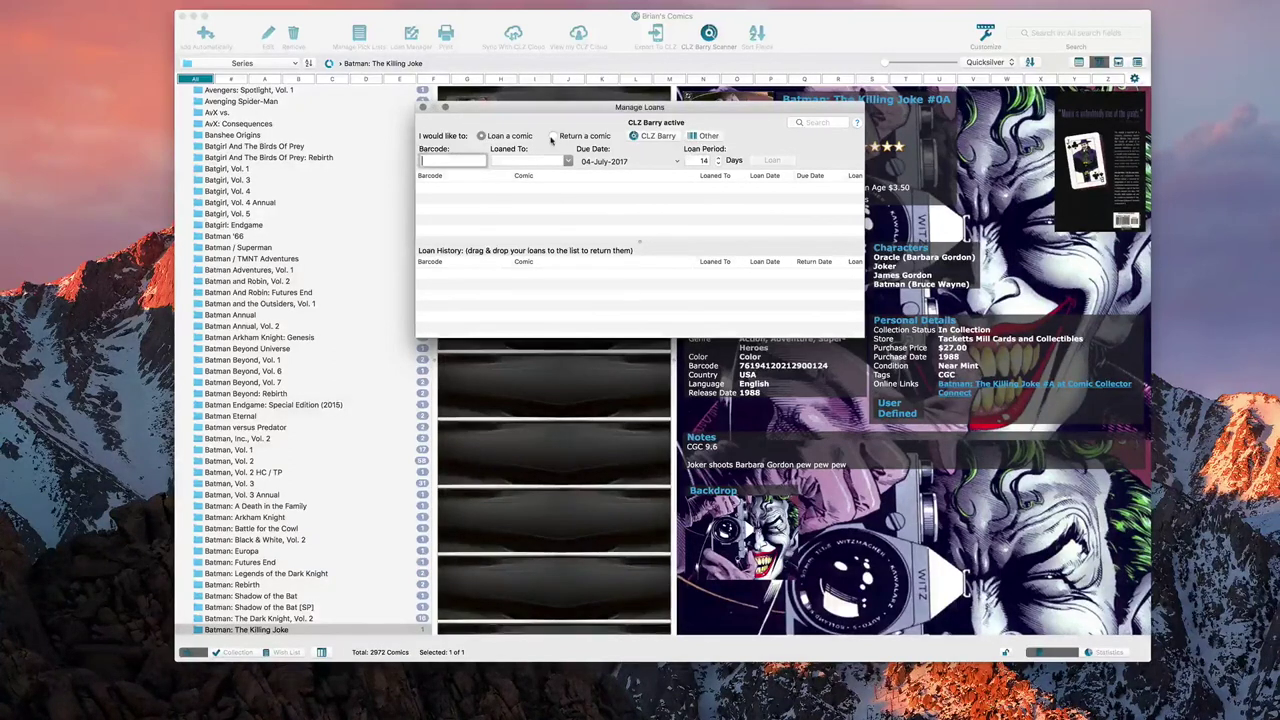
pyautogui.click(423, 107)
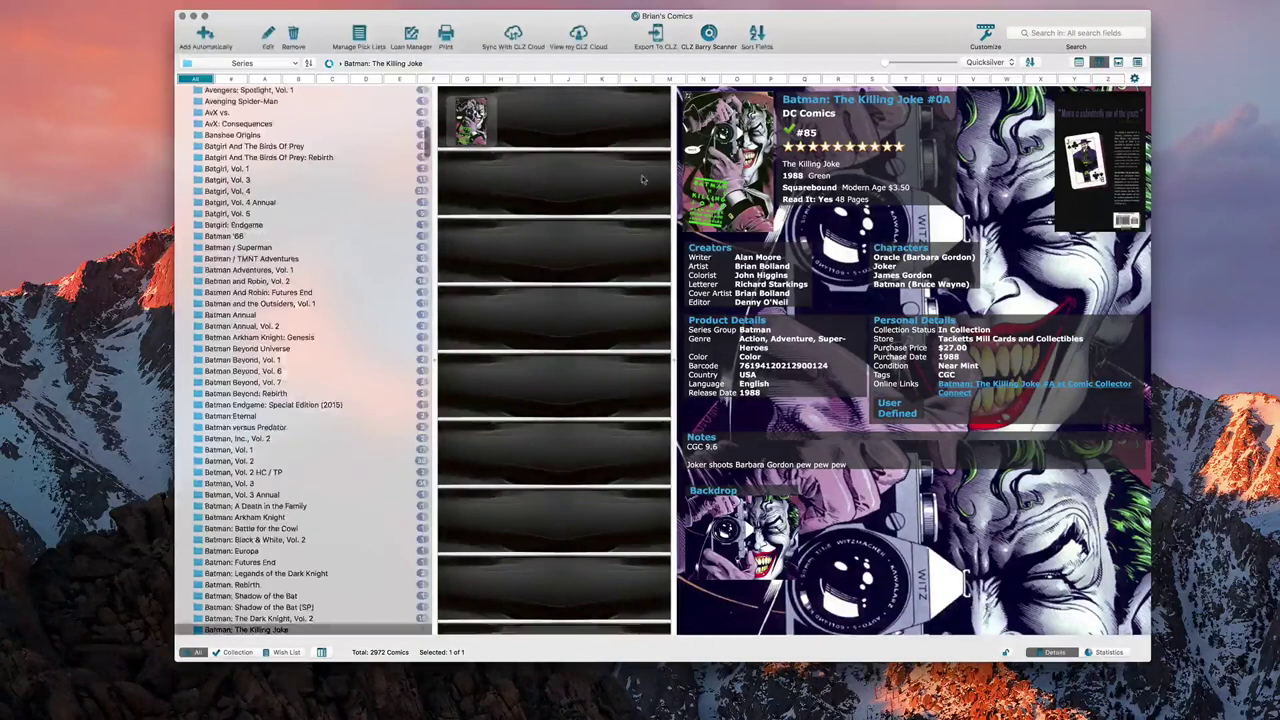
# - Switch folder grouping to Series Group / Series, then to Publisher / Series
pyautogui.scroll(-15, 300, 410)
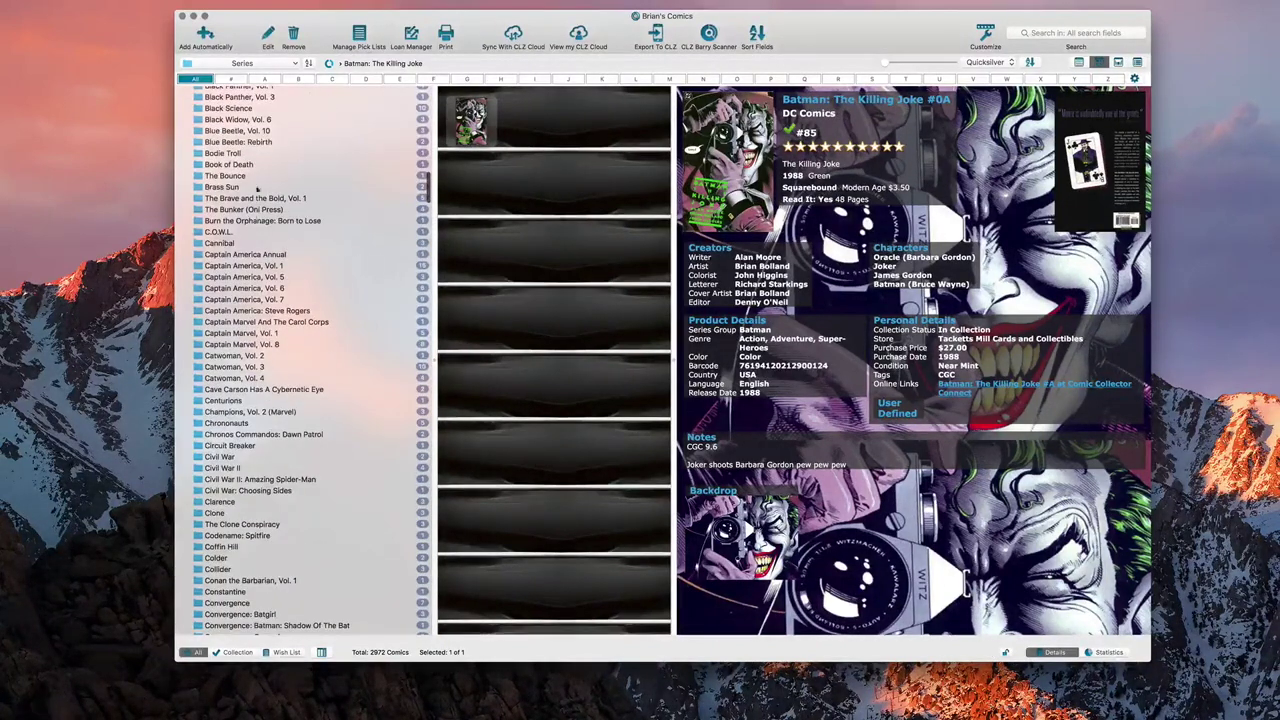
pyautogui.click(265, 66)
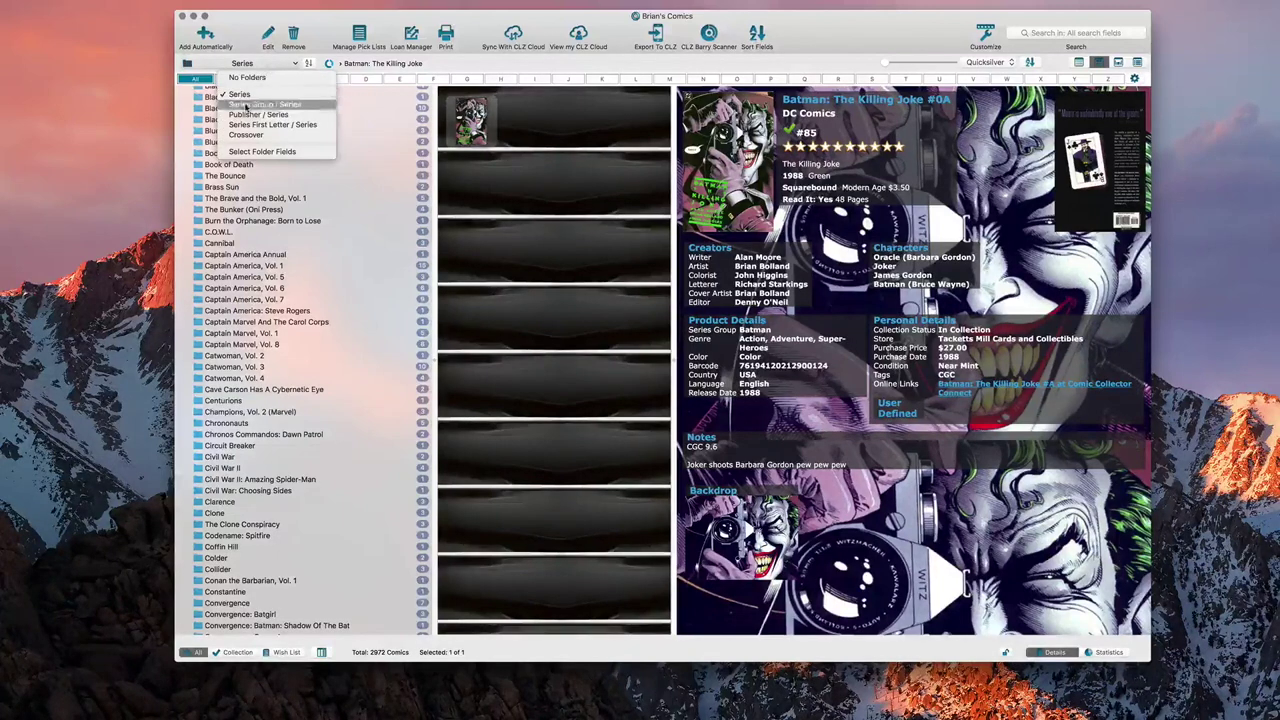
pyautogui.click(264, 104)
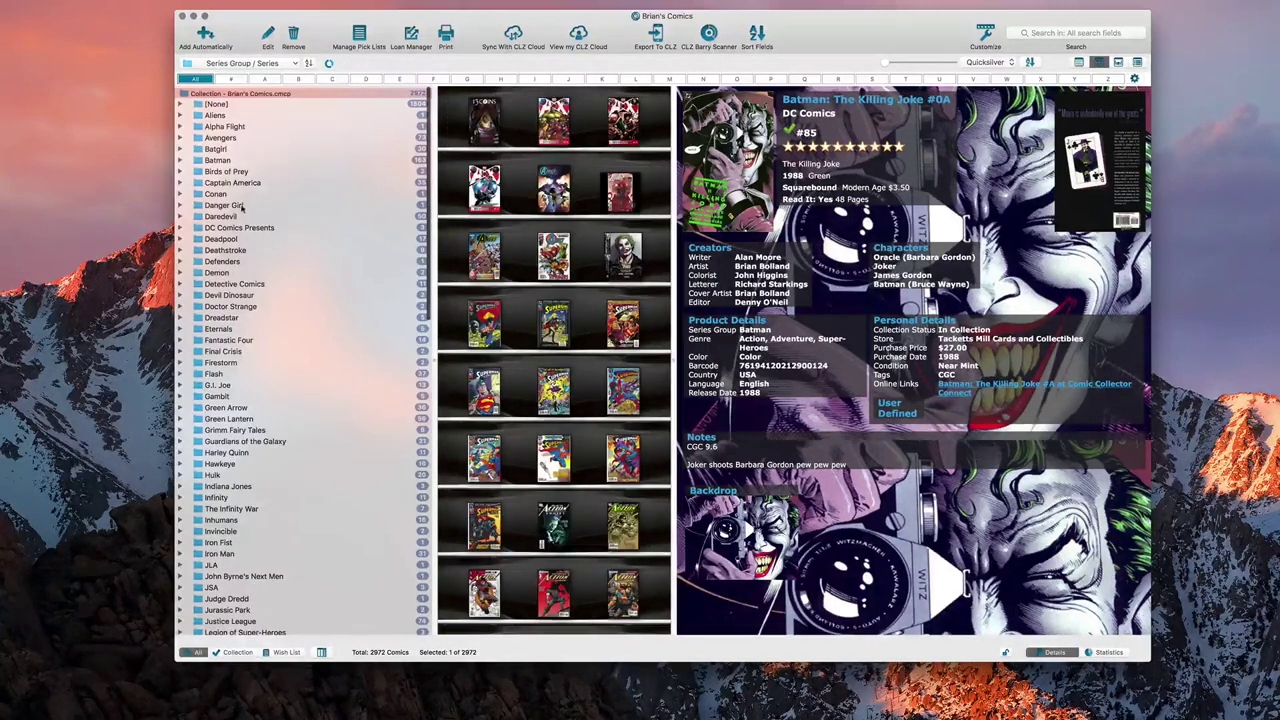
pyautogui.click(237, 66)
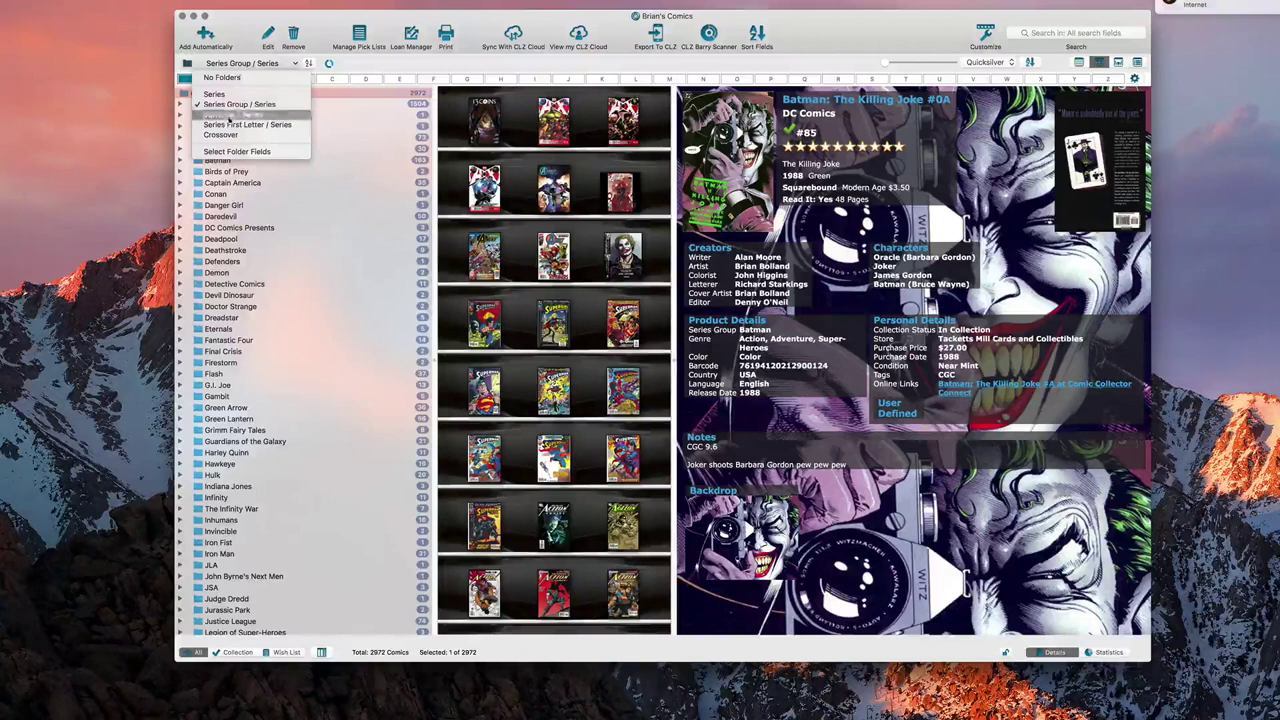
pyautogui.click(233, 114)
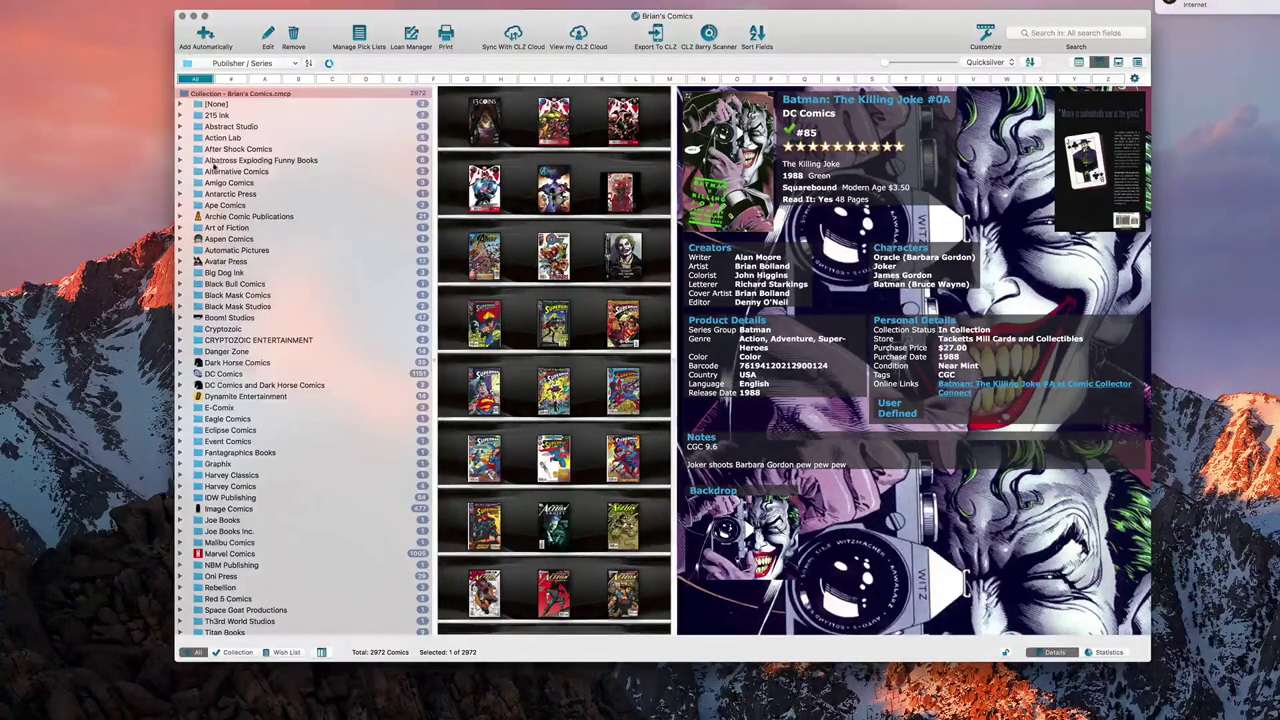
# - Expand the Action Lab and DC Comics publisher folders to show their series
pyautogui.click(180, 138)
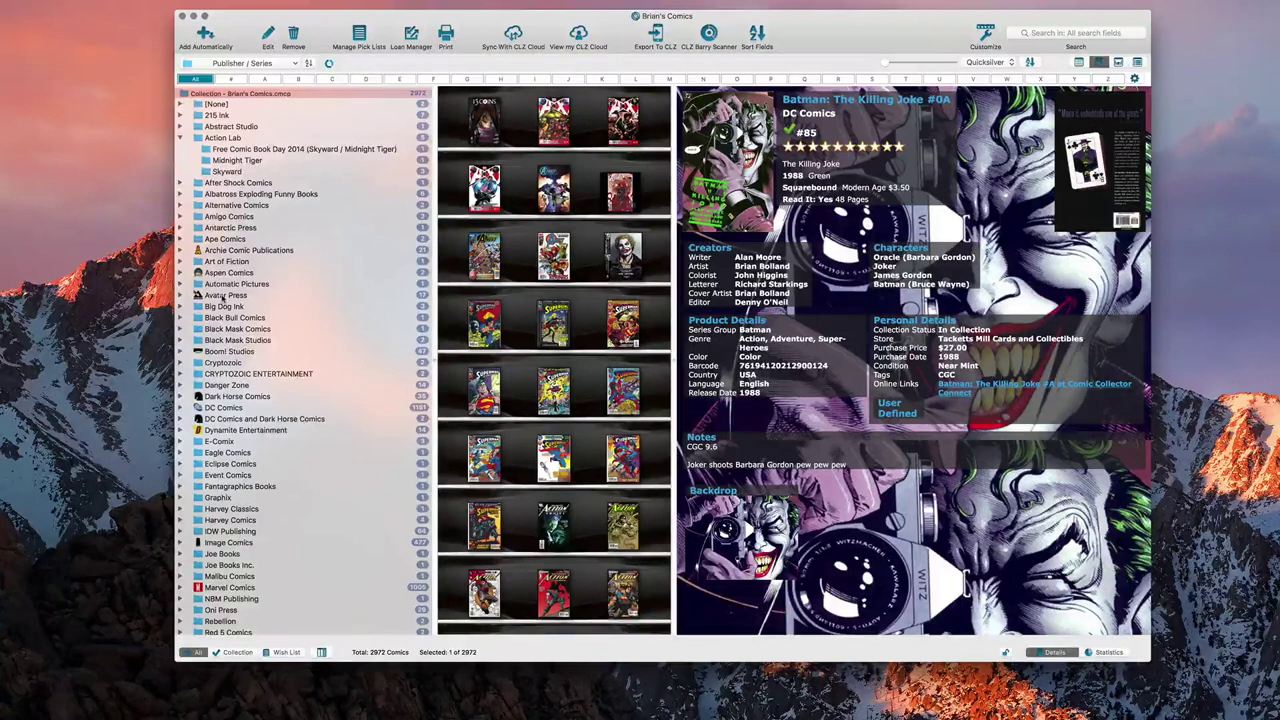
pyautogui.scroll(-1, 224, 297)
pyautogui.scroll(-2, 222, 297)
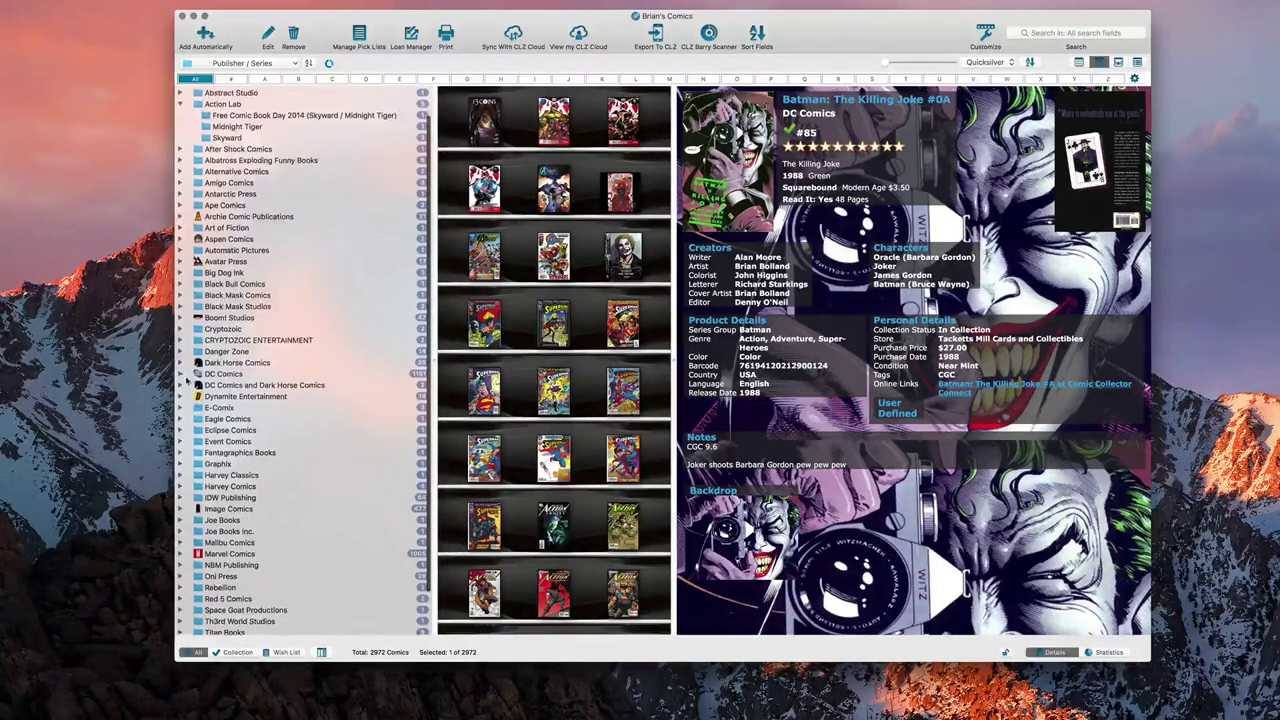
pyautogui.click(180, 375)
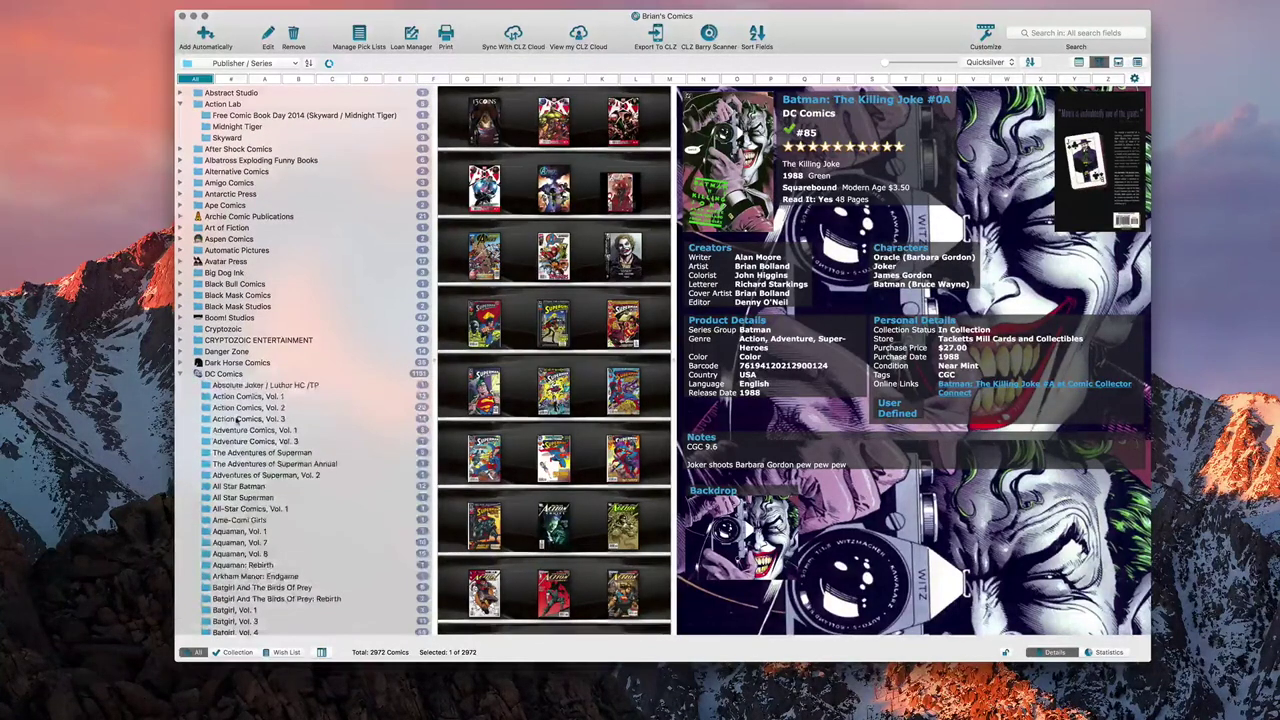
pyautogui.scroll(-5, 237, 422)
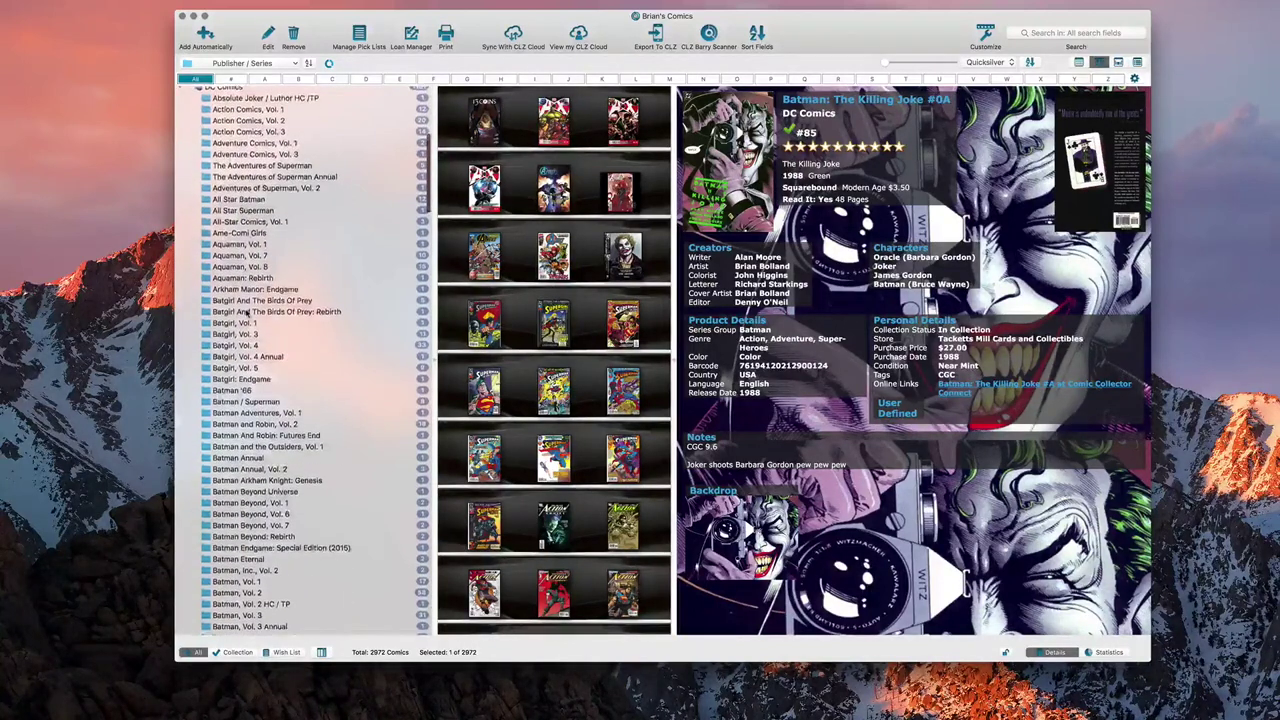
pyautogui.scroll(6, 246, 311)
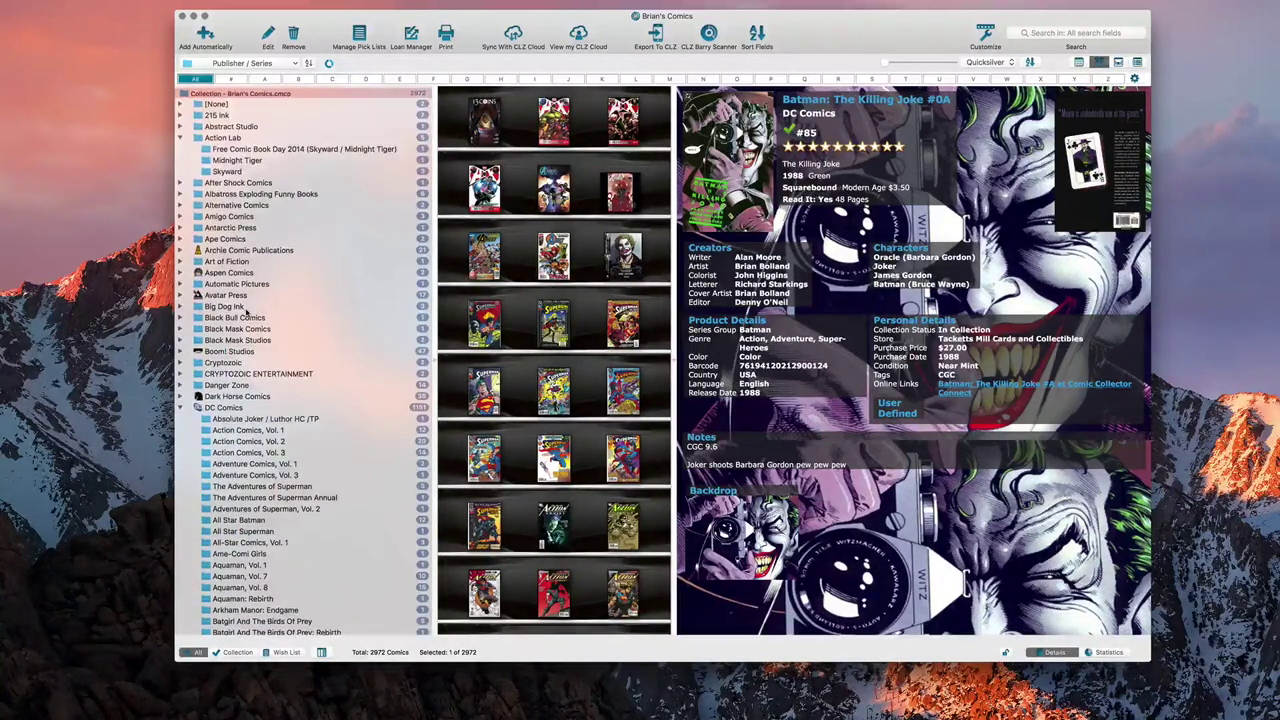